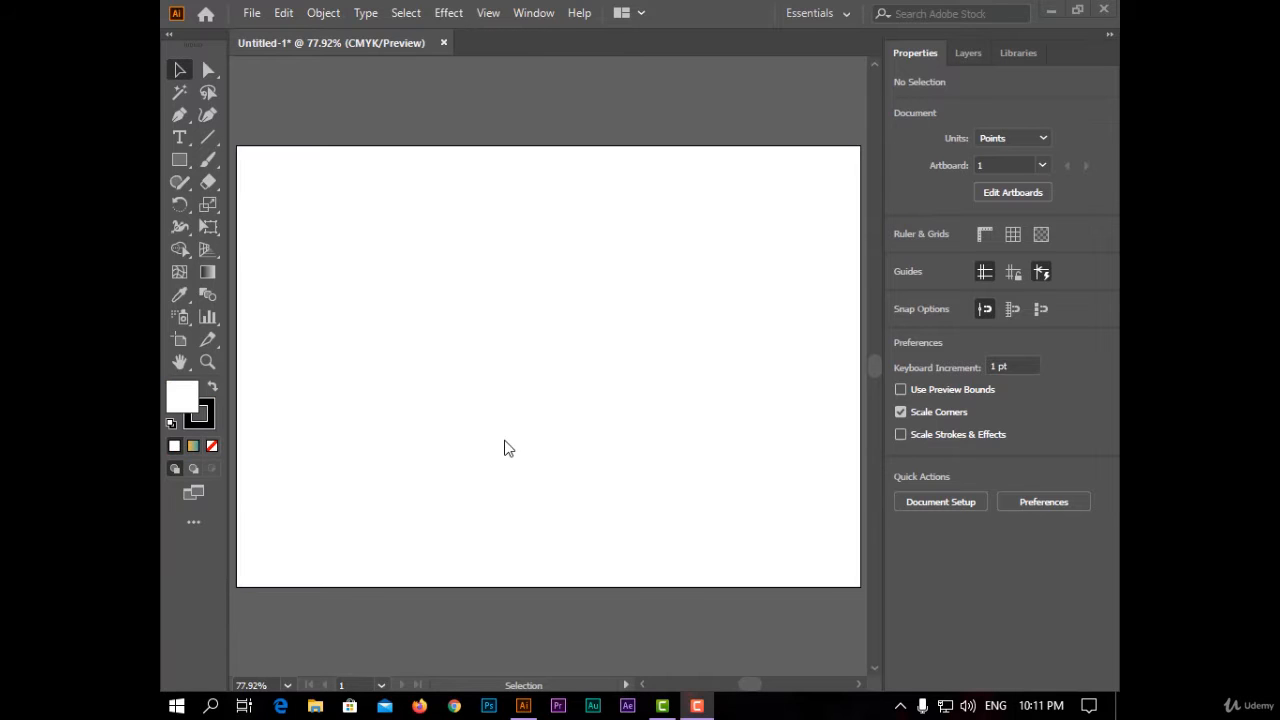
# - Add the text "HELLO" in an area text frame about 652 by 381 pt on the artboard
pyautogui.press('t')
pyautogui.moveTo(304, 201); pyautogui.dragTo(776, 480)
pyautogui.write('HE')
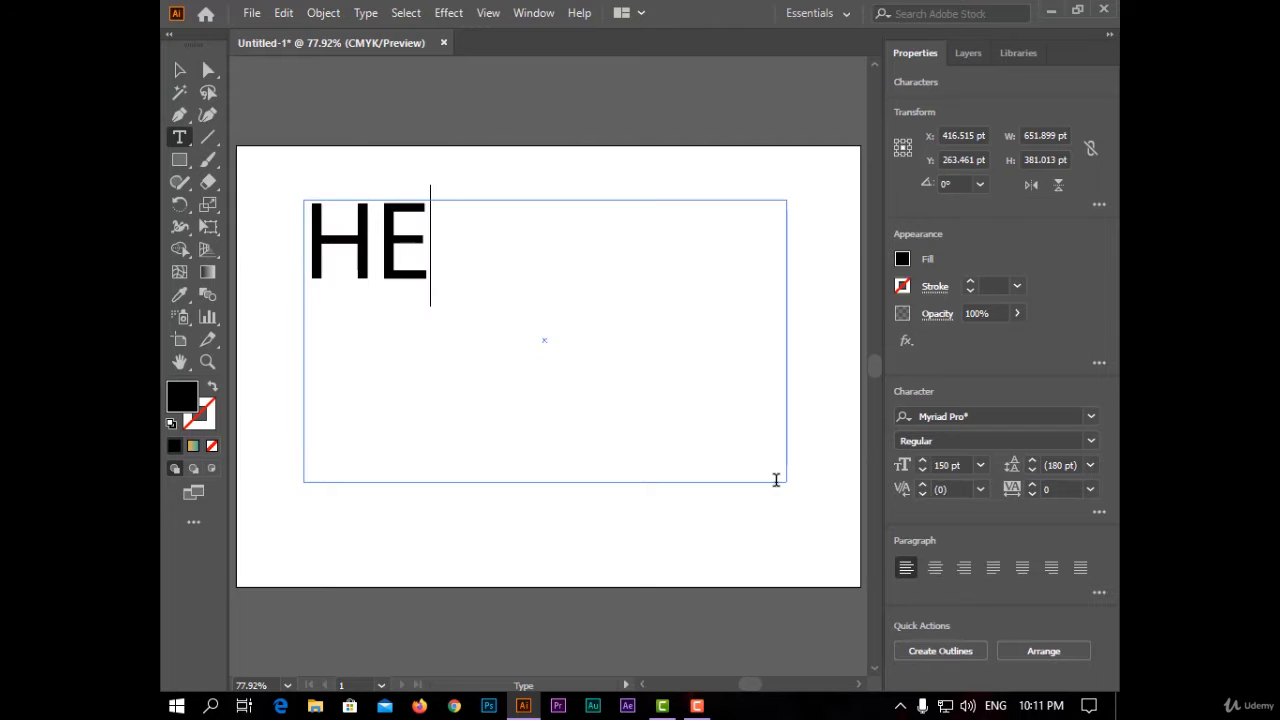
pyautogui.write('LLO')
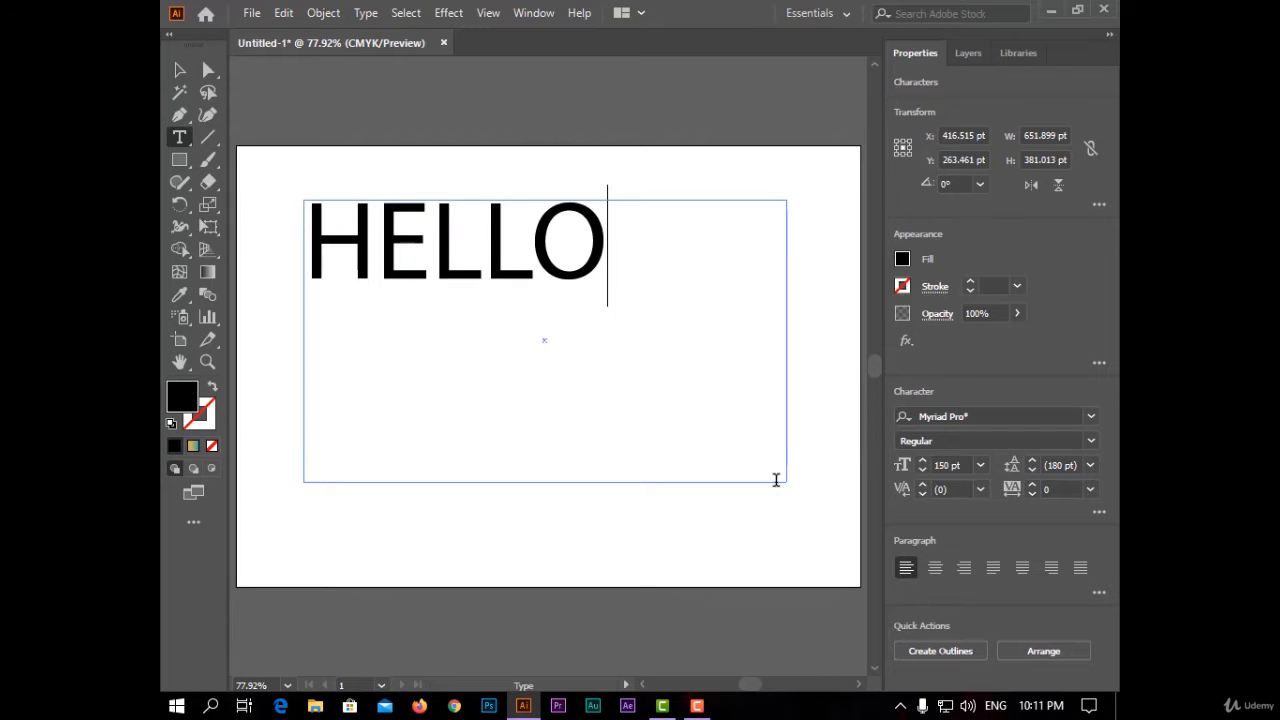
pyautogui.click(180, 70)
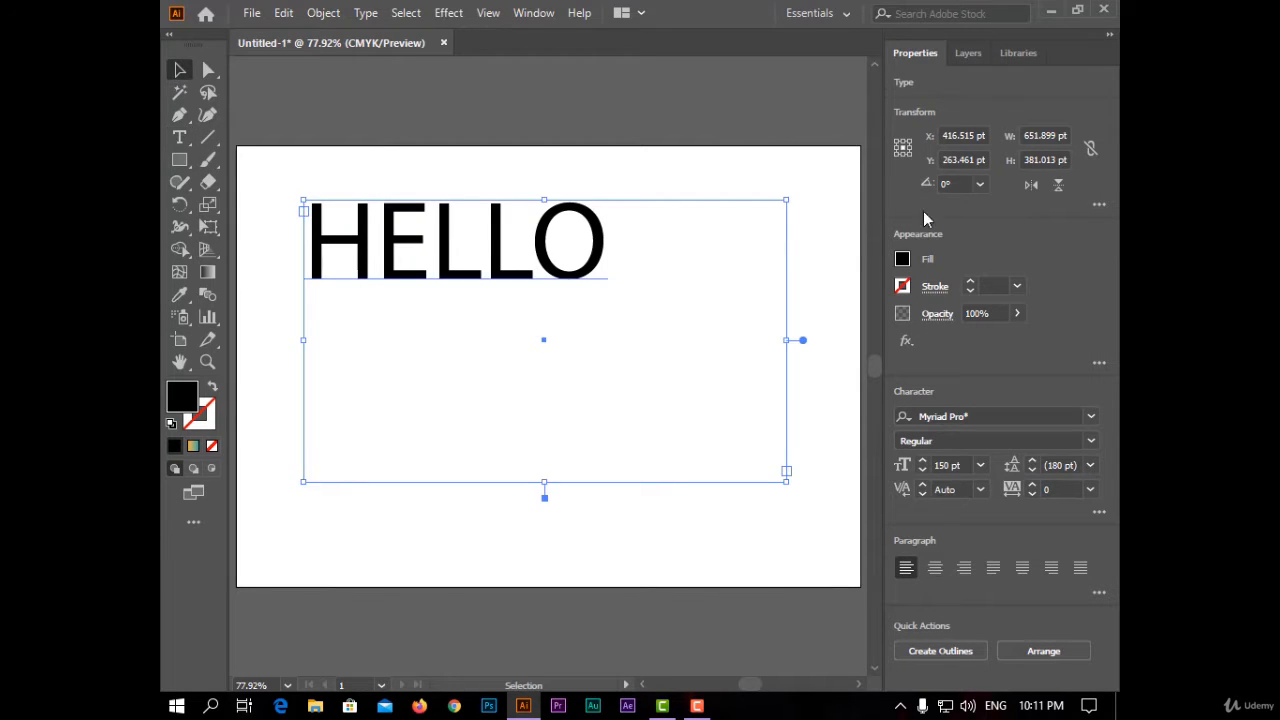
# - Fill the HELLO text with the purple swatch
pyautogui.click(903, 258)
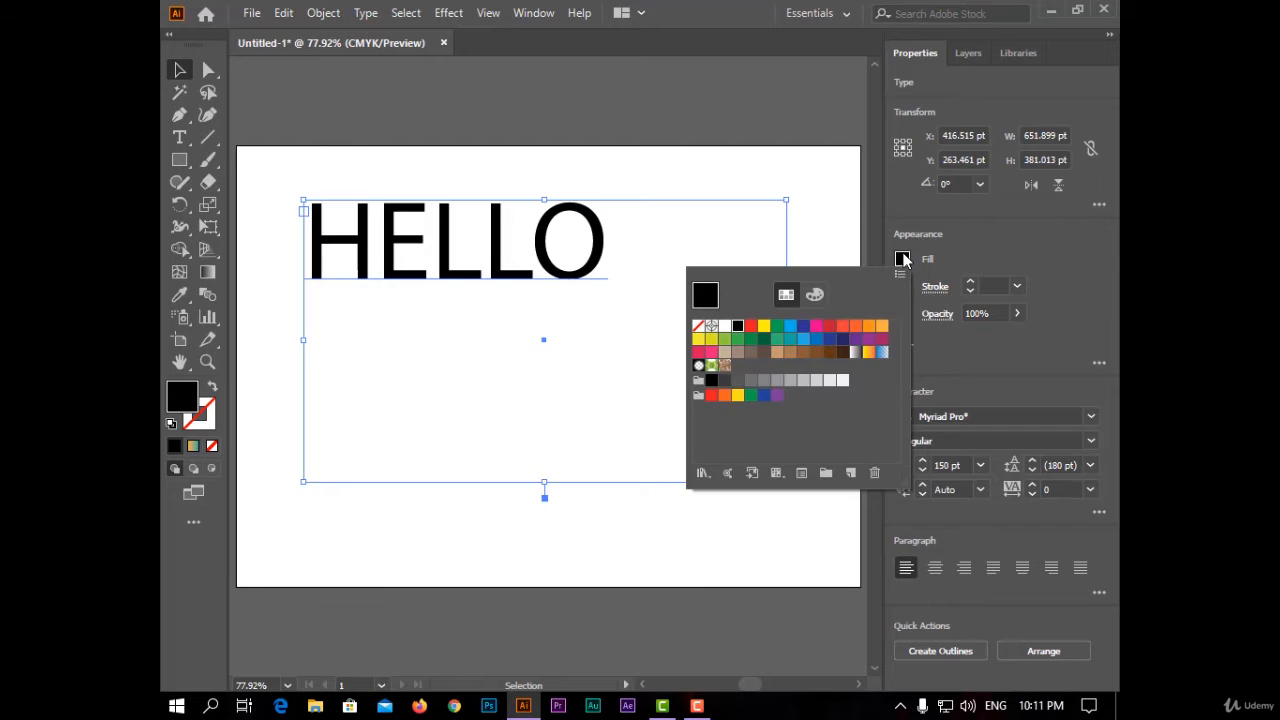
pyautogui.click(777, 395)
pyautogui.press('Escape')
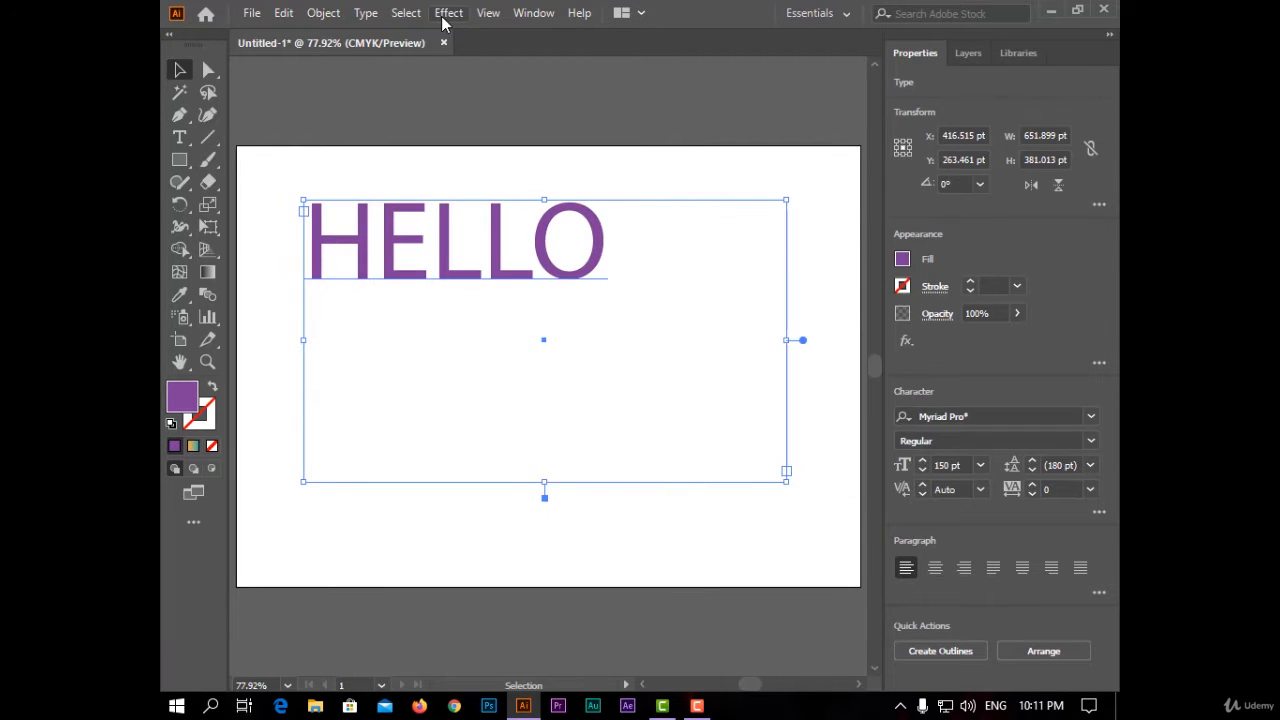
# - Preview 3D Extrude & Bevel on the text, starting from Isometric Top and rotating it to 32°, 26° and -35°
pyautogui.click(448, 13)
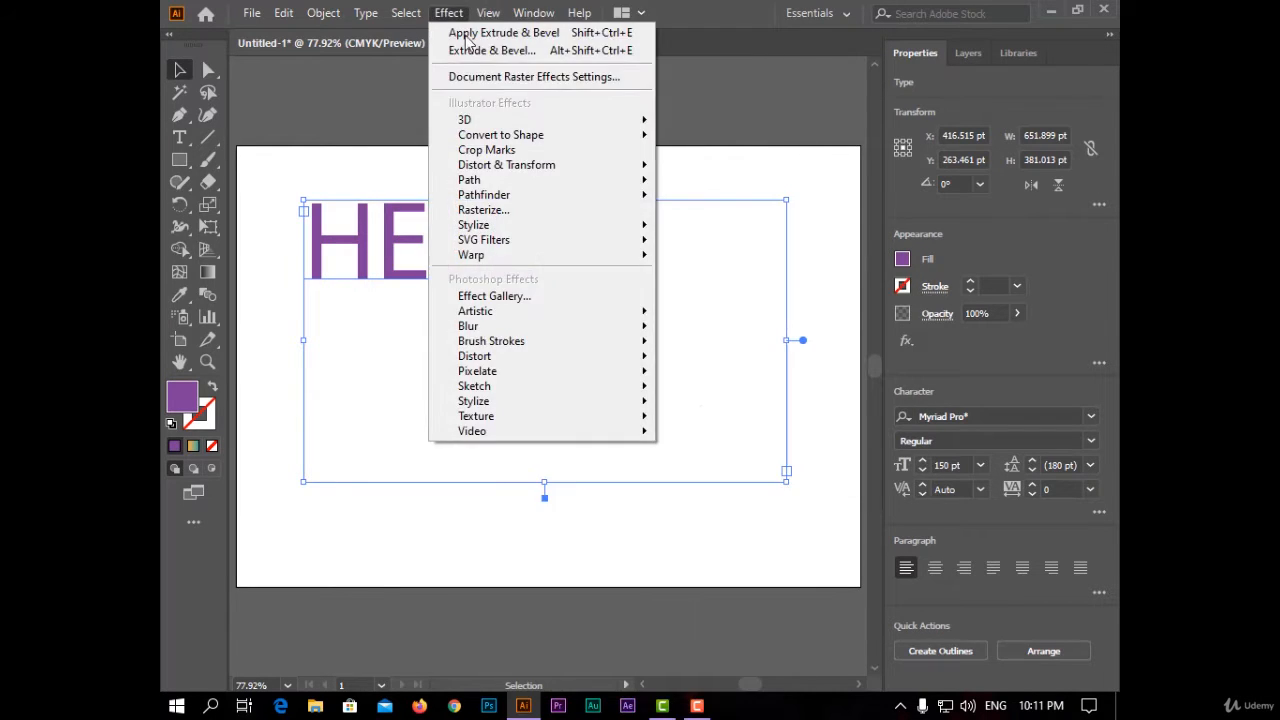
pyautogui.moveTo(497, 121)
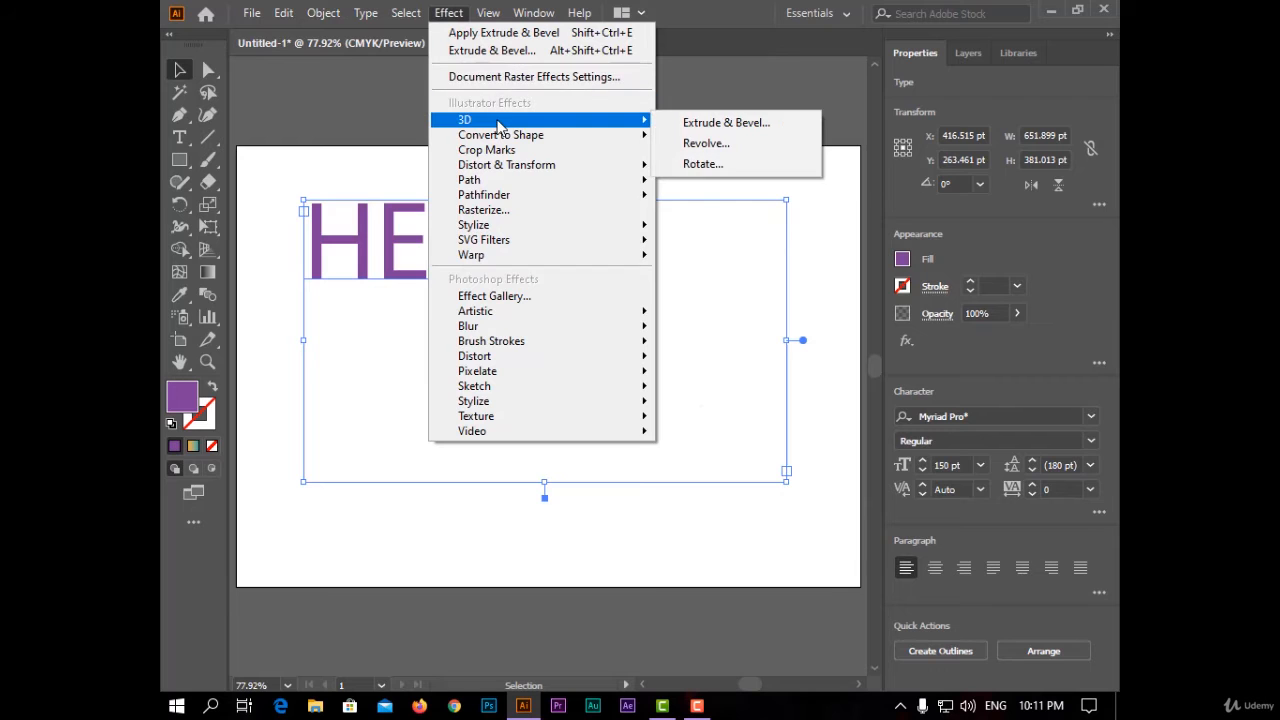
pyautogui.click(701, 128)
pyautogui.click(664, 478)
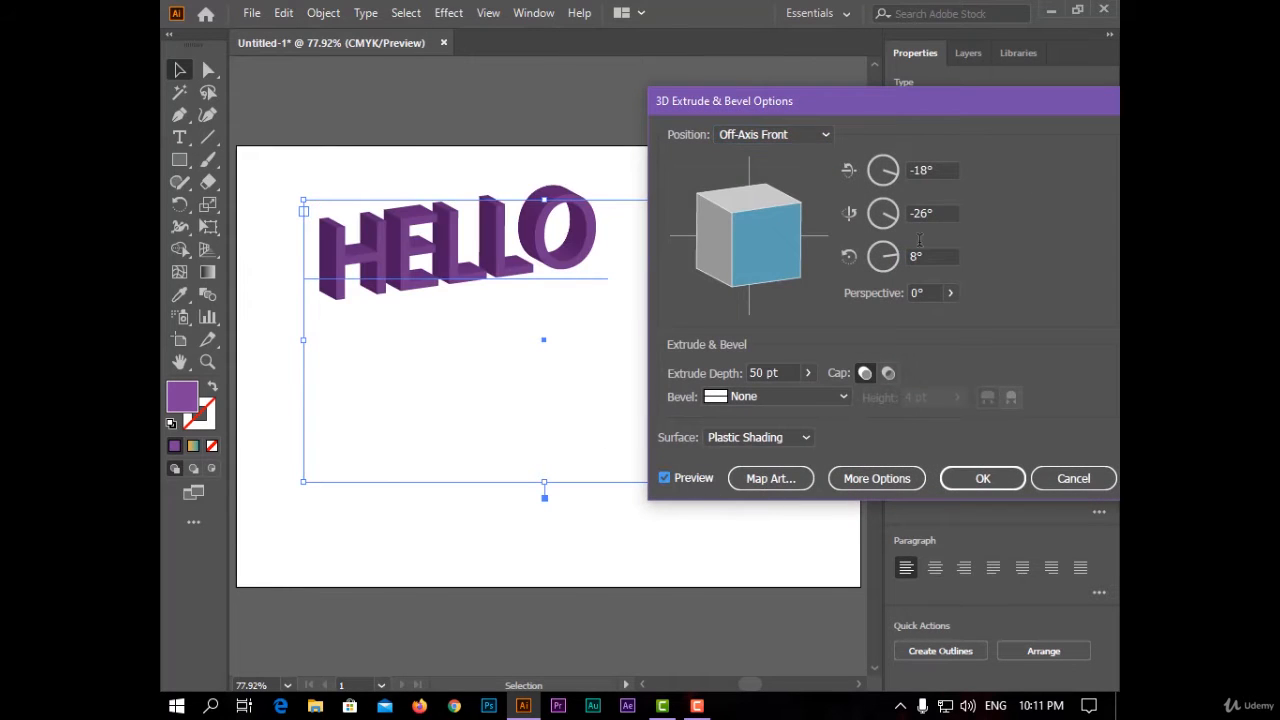
pyautogui.click(809, 141)
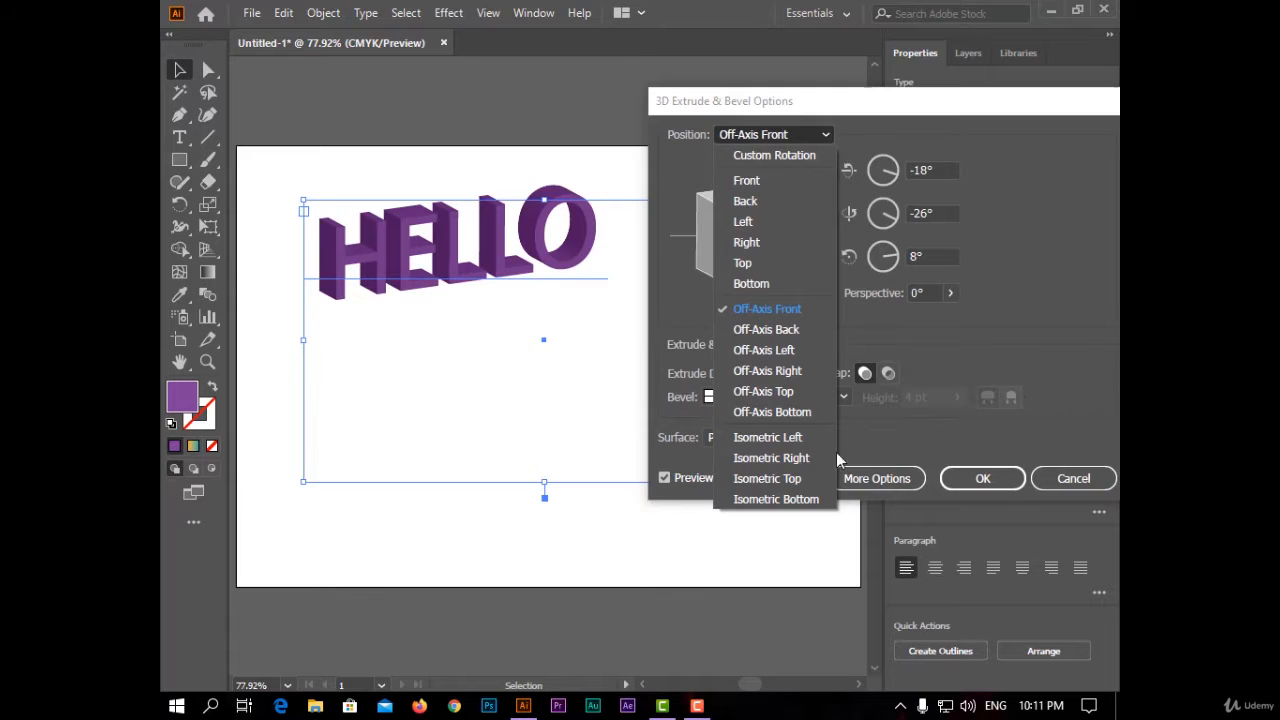
pyautogui.click(807, 477)
pyautogui.moveTo(753, 188); pyautogui.dragTo(750, 214)
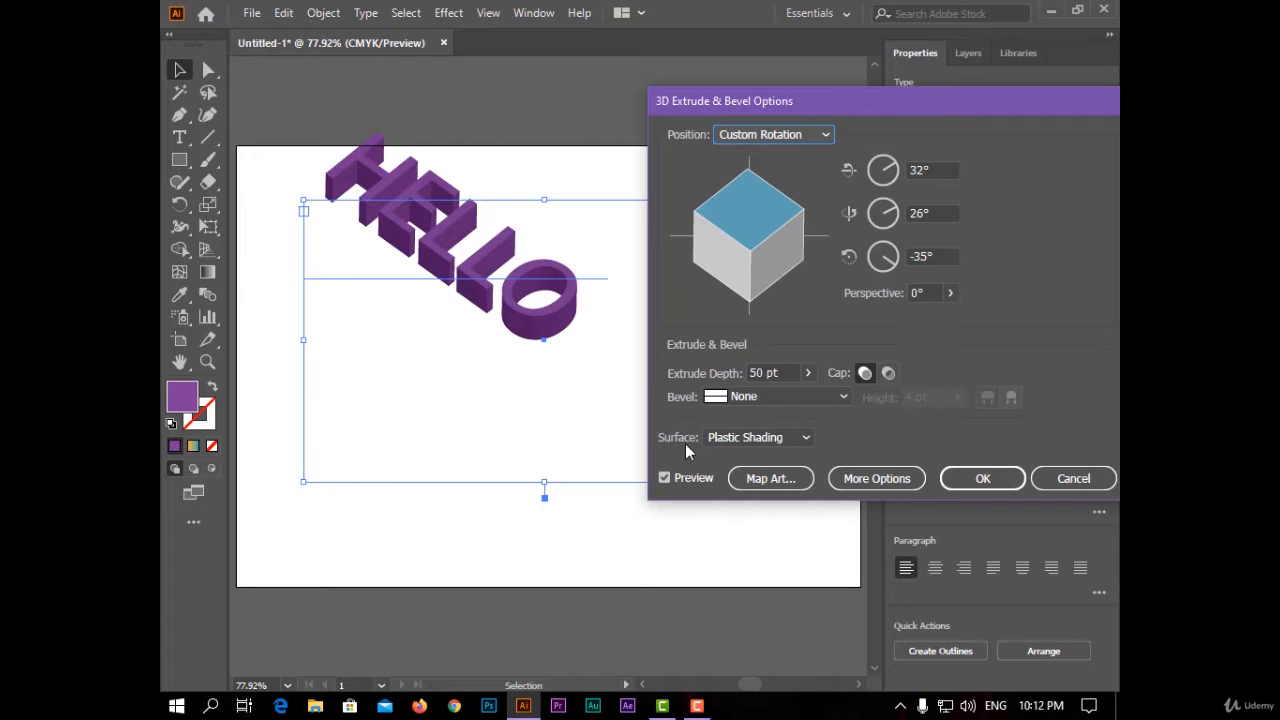
# - Set the extrusion's surface to No Shading and apply the 3D effect
pyautogui.click(755, 440)
pyautogui.click(782, 476)
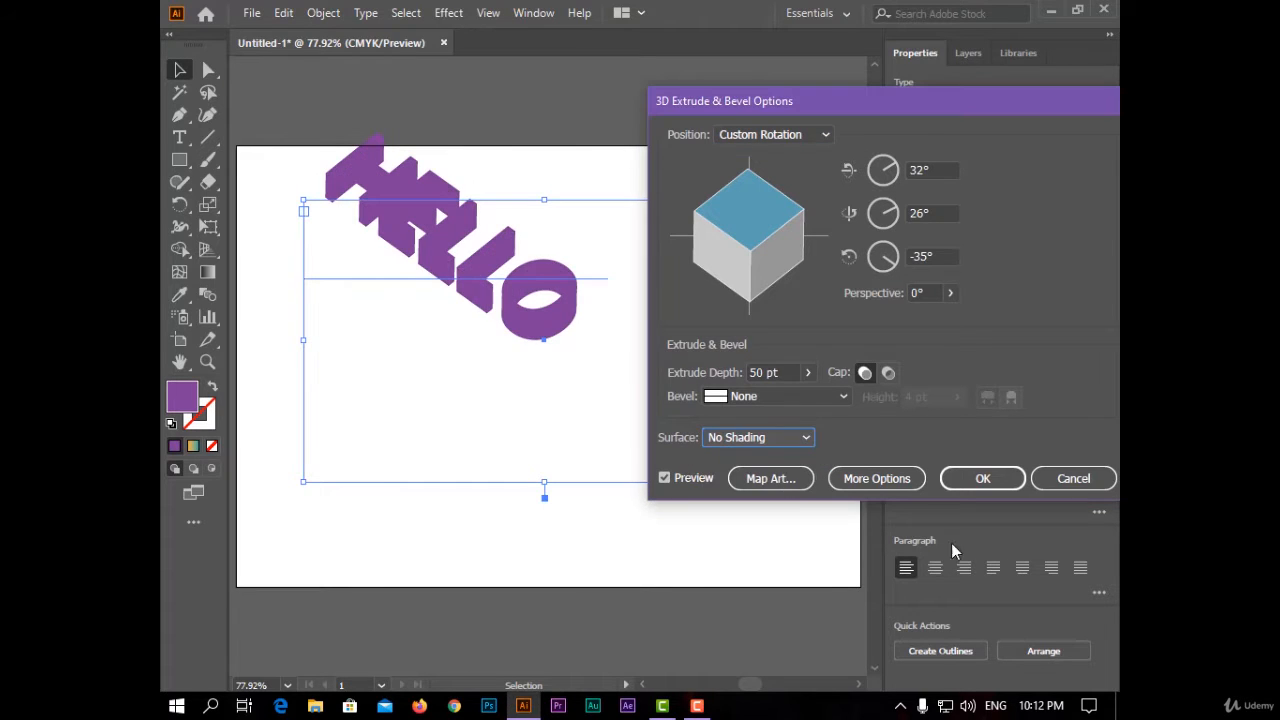
pyautogui.click(990, 484)
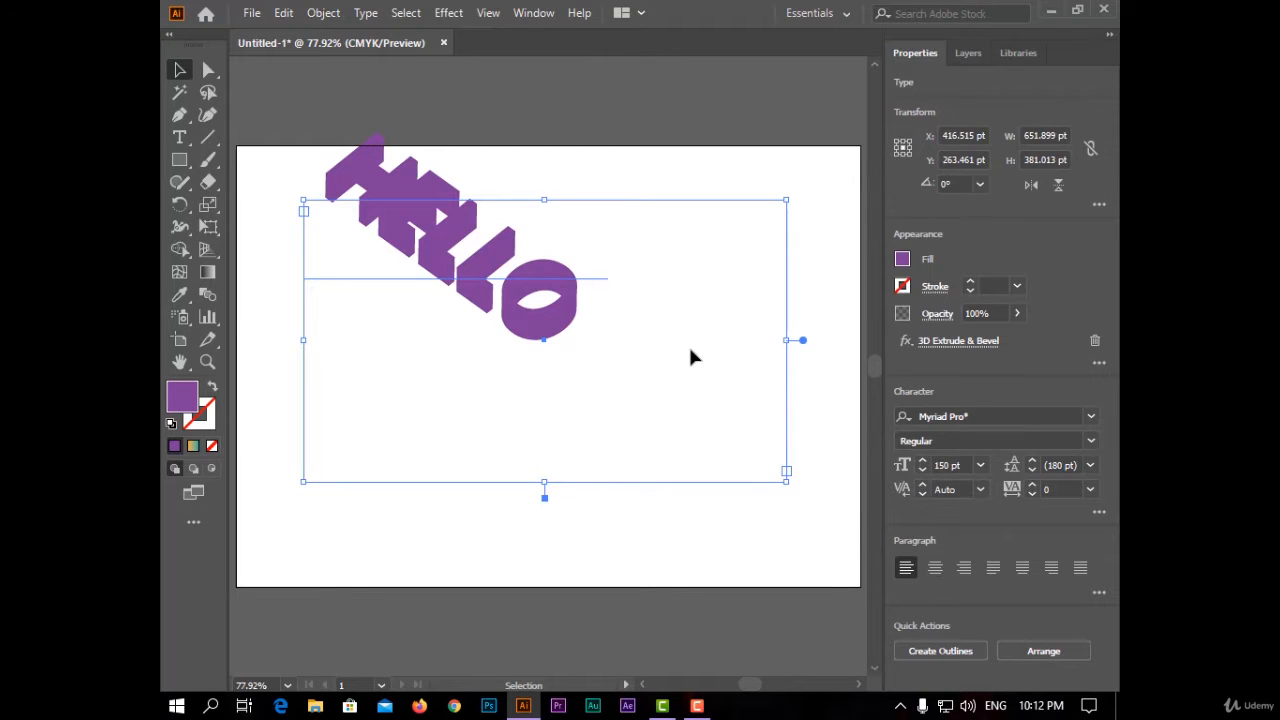
# - Widen the HELLO text's letter spacing to a tracking of 120 so the extruded letters stand apart
pyautogui.hotkey('alt', 'Right')
pyautogui.hotkey('alt', 'Right')
pyautogui.hotkey('alt', 'Right')
pyautogui.hotkey('alt', 'Right')
pyautogui.hotkey('alt', 'Right')
pyautogui.hotkey('alt', 'Right')
pyautogui.hotkey('alt', 'Right')
pyautogui.hotkey('alt', 'Right')
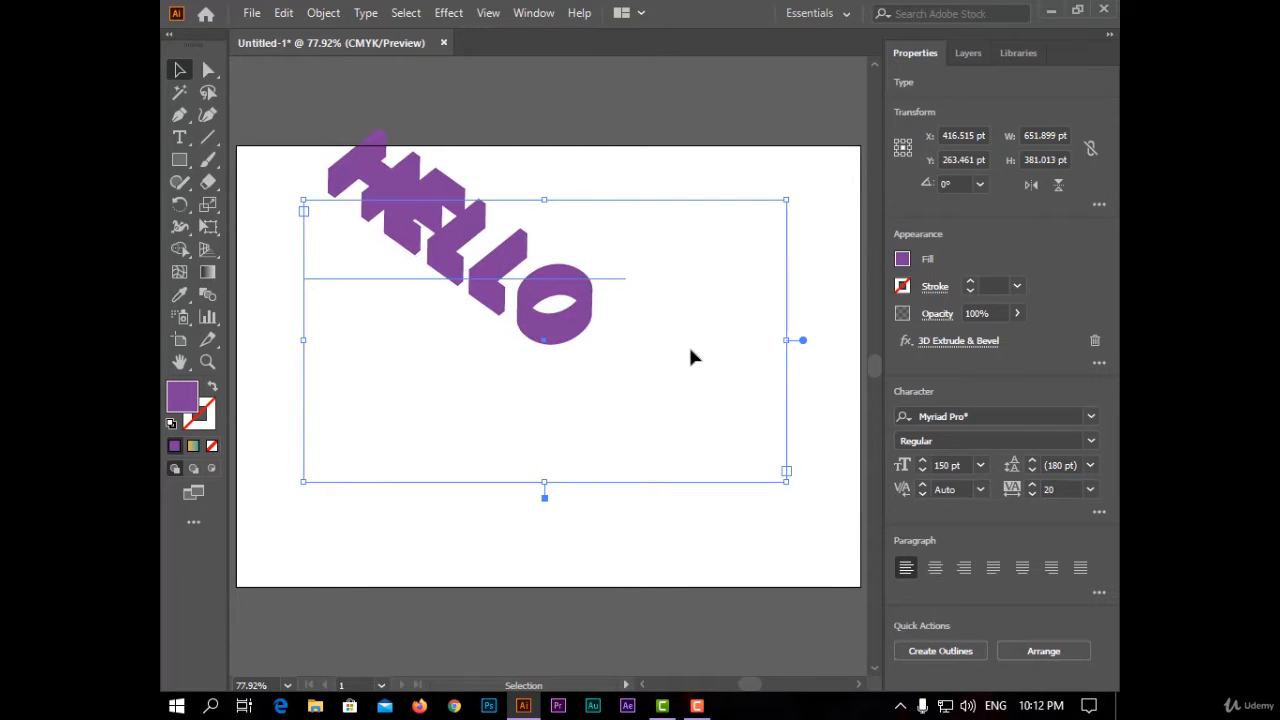
pyautogui.hotkey('alt', 'Left')
pyautogui.hotkey('alt', 'Left')
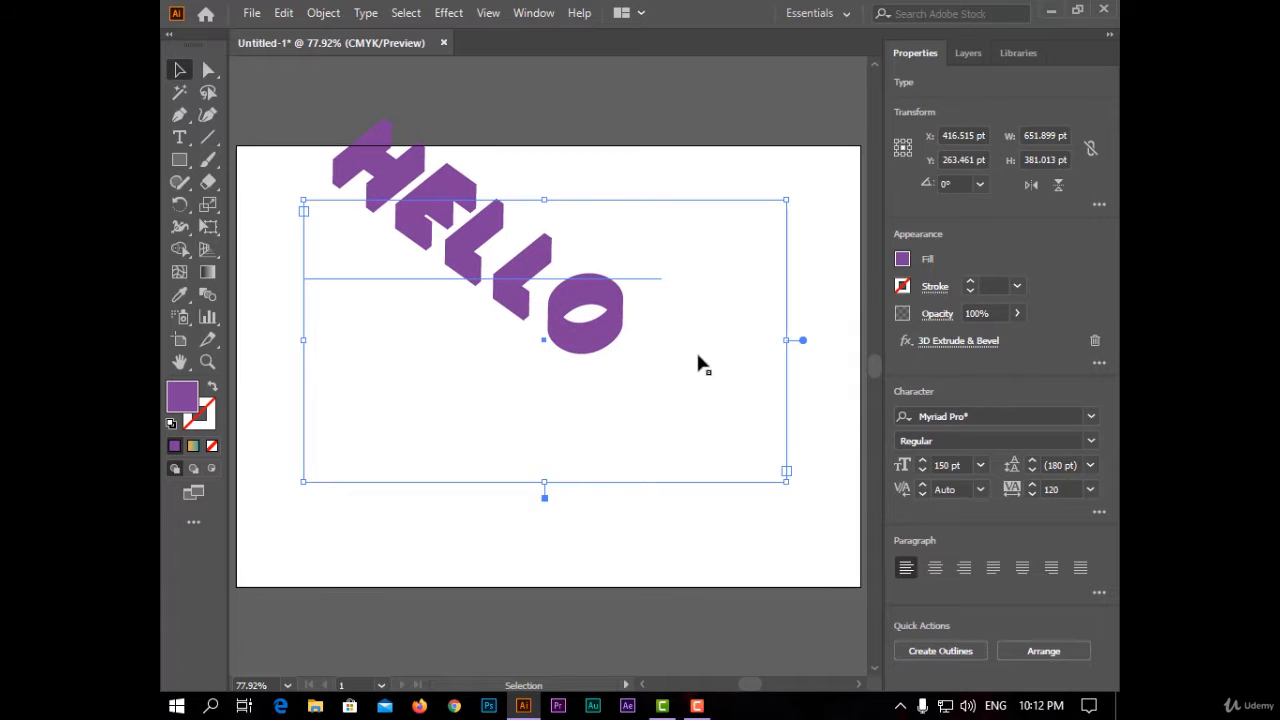
# - Expand the appearance of the extruded text into editable shapes
pyautogui.click(178, 70)
pyautogui.click(322, 13)
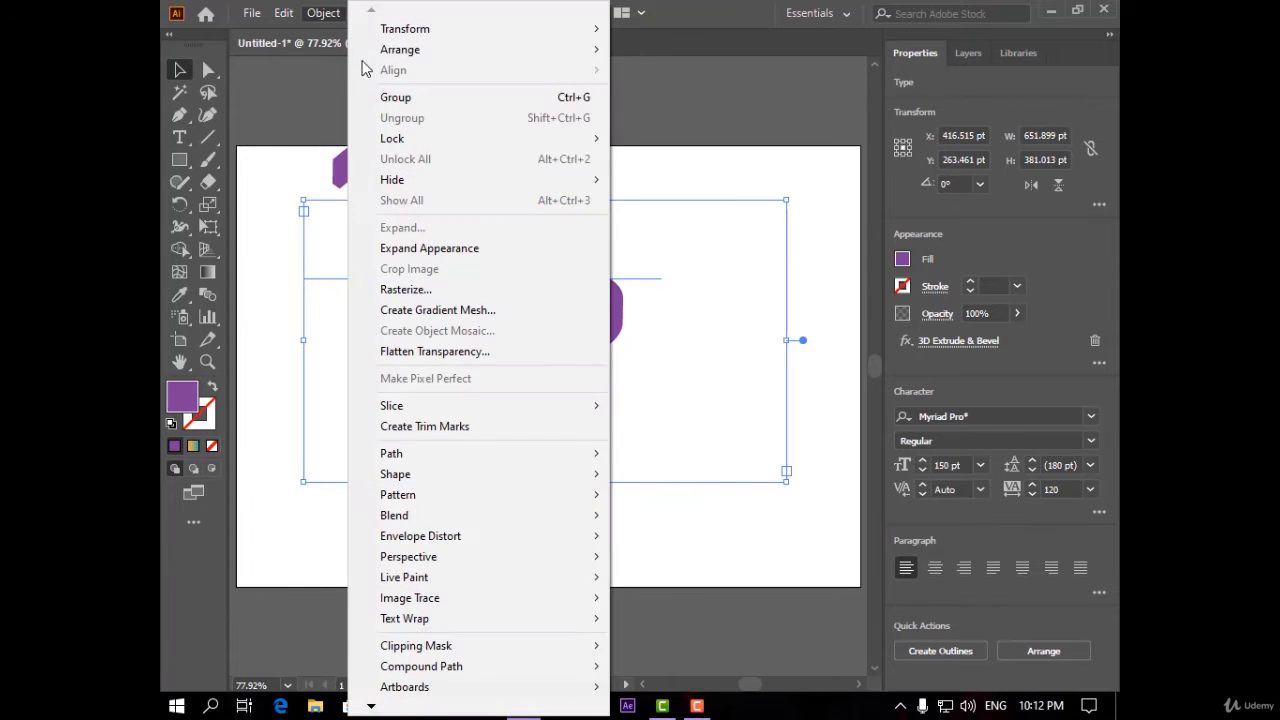
pyautogui.click(485, 249)
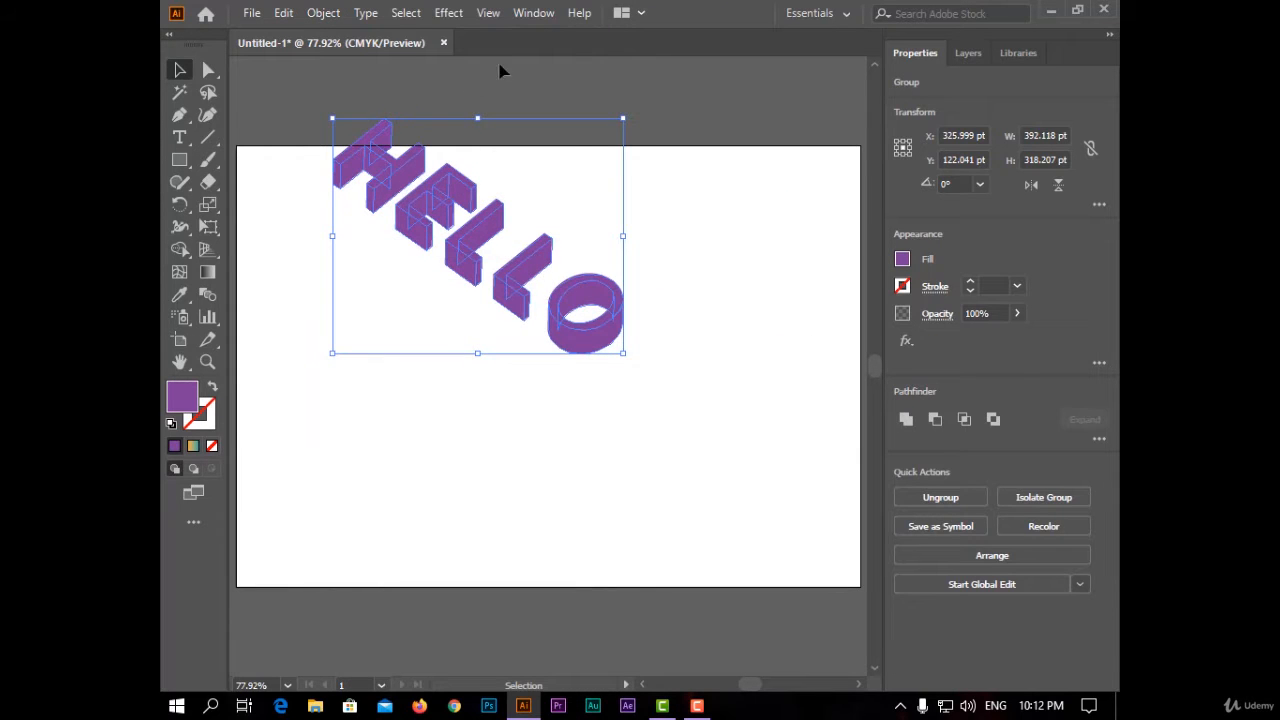
# - Trim the expanded letter shapes with Pathfinder and close its panel
pyautogui.click(533, 13)
pyautogui.click(811, 675)
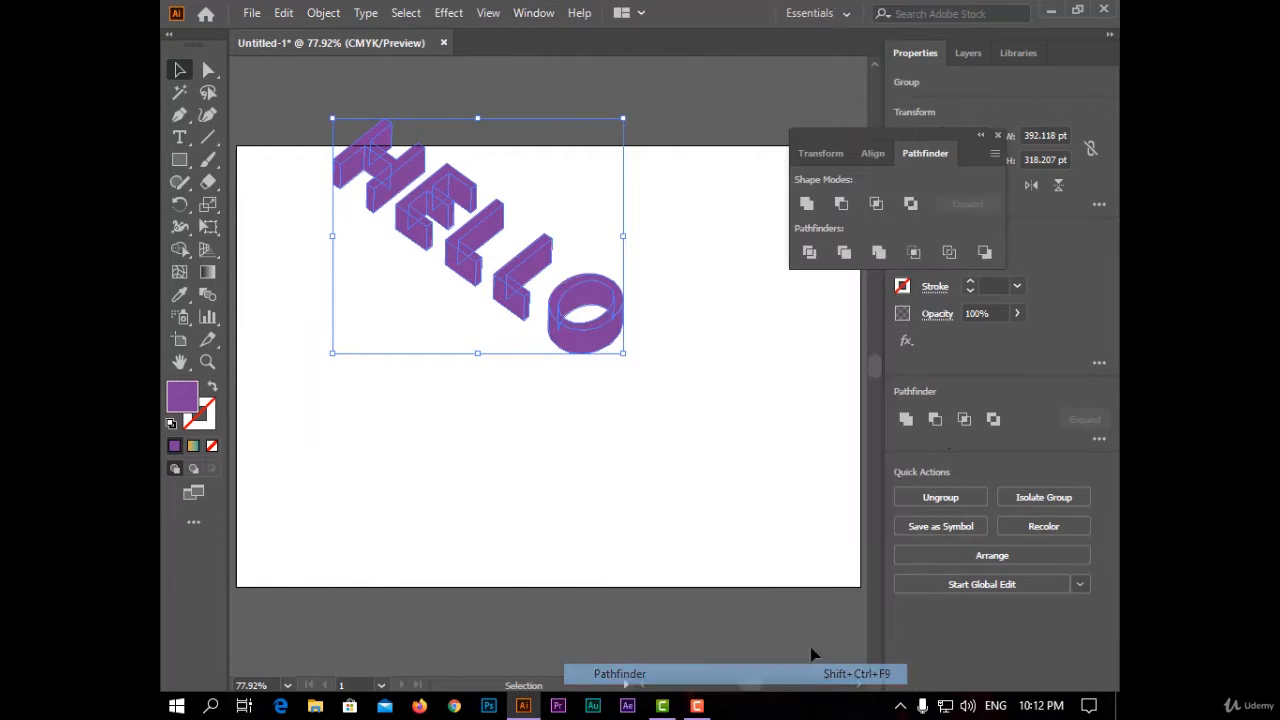
pyautogui.click(844, 254)
pyautogui.click(998, 136)
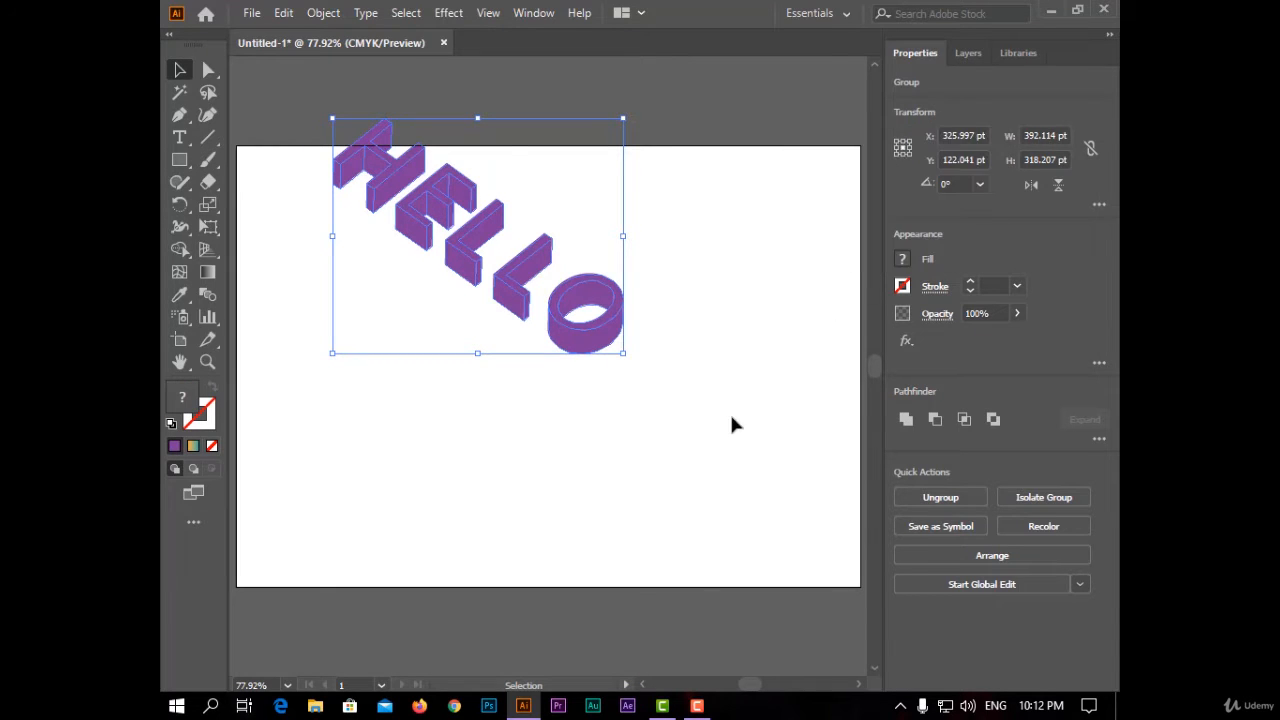
# - Move the HELLO group to the middle of the artboard, at about X 386 pt, Y 257 pt
pyautogui.moveTo(300, 202); pyautogui.dragTo(716, 408)
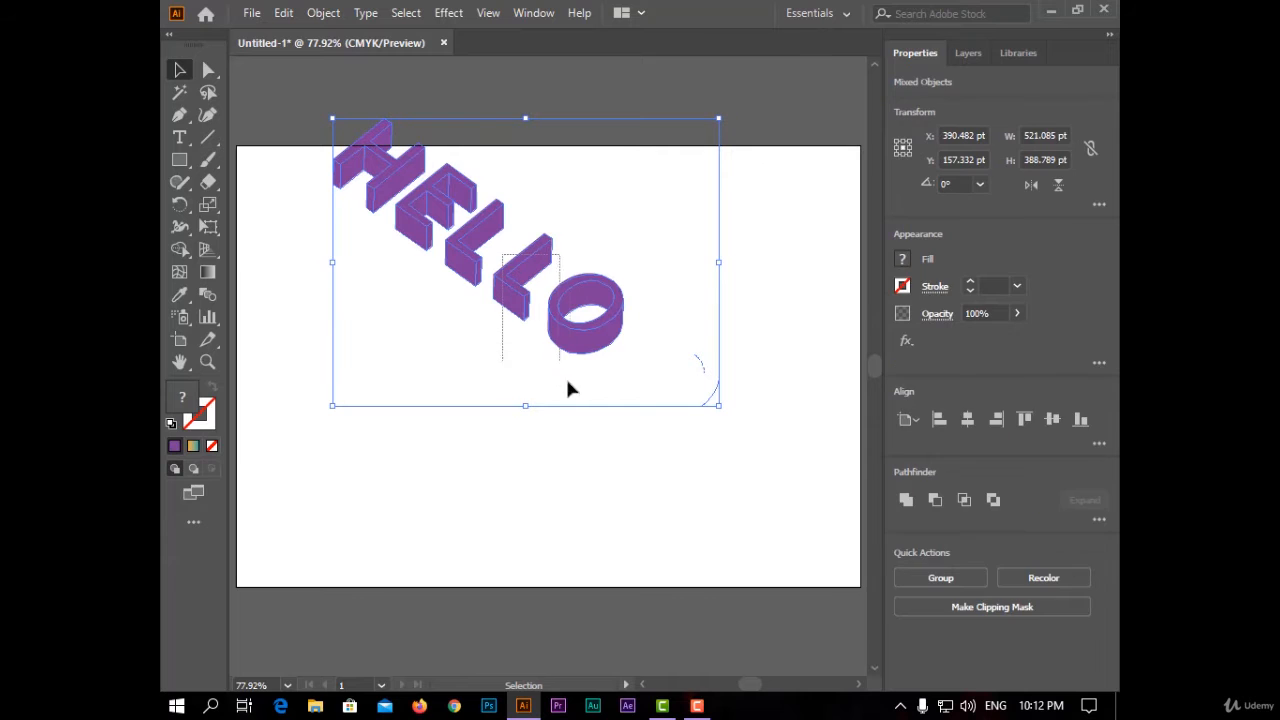
pyautogui.keyDown('shift'); pyautogui.click(600, 379); pyautogui.keyUp('shift')
pyautogui.click(658, 418)
pyautogui.moveTo(710, 360); pyautogui.dragTo(287, 112)
pyautogui.moveTo(515, 280); pyautogui.dragTo(560, 378)
pyautogui.click(774, 387)
pyautogui.moveTo(399, 273); pyautogui.dragTo(409, 247)
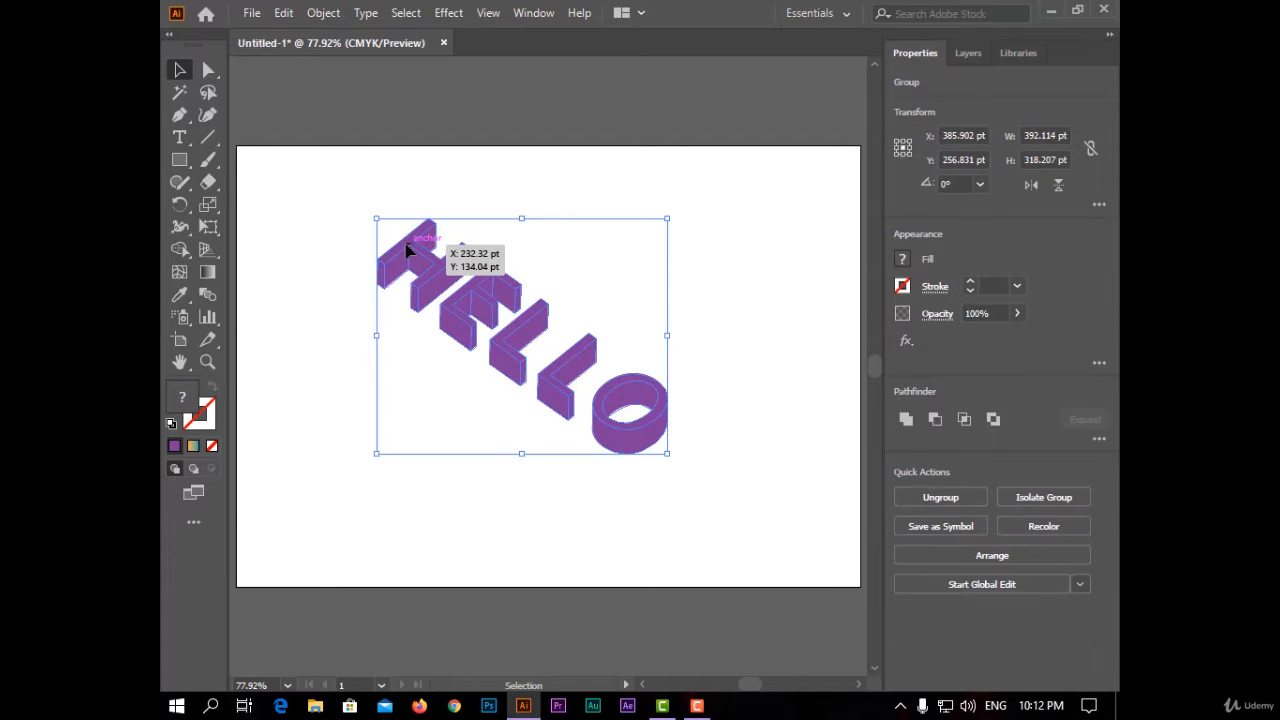
# - Delete the stray invisible path pieces beside the letter O
pyautogui.click(656, 256)
pyautogui.click(424, 236)
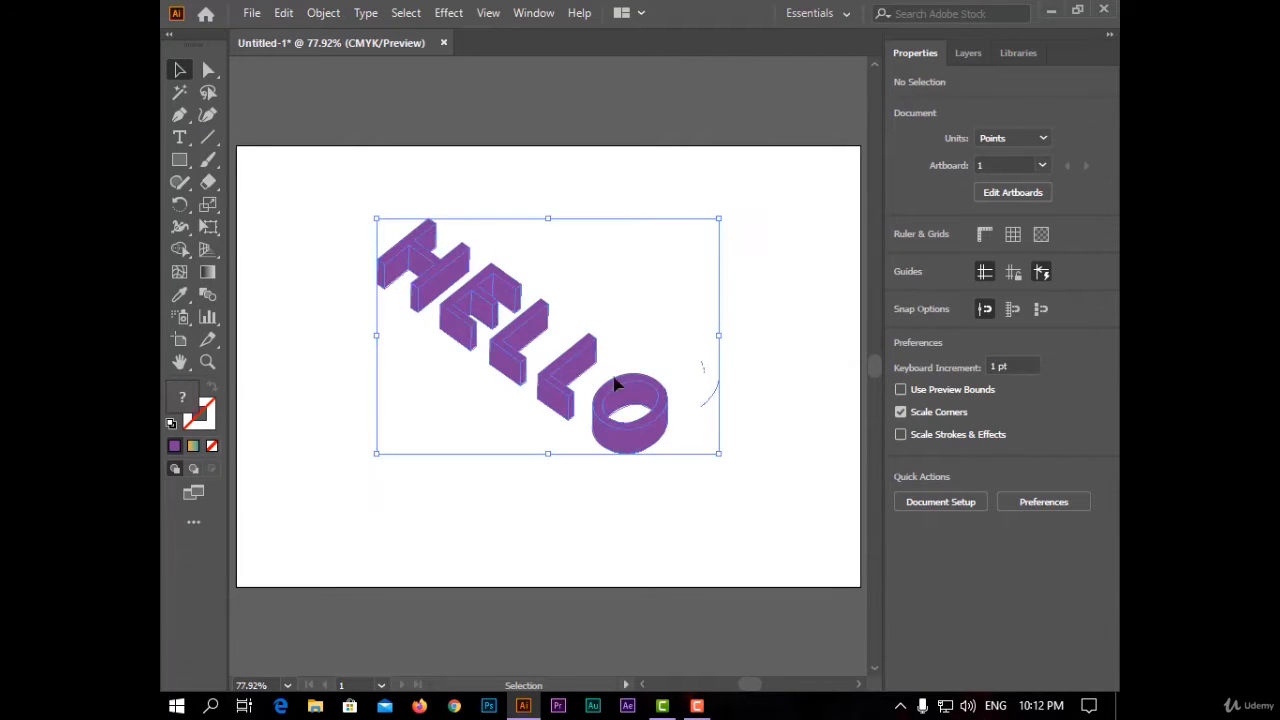
pyautogui.rightClick(540, 322)
pyautogui.click(748, 368)
pyautogui.moveTo(751, 330); pyautogui.dragTo(697, 410)
pyautogui.click(630, 482)
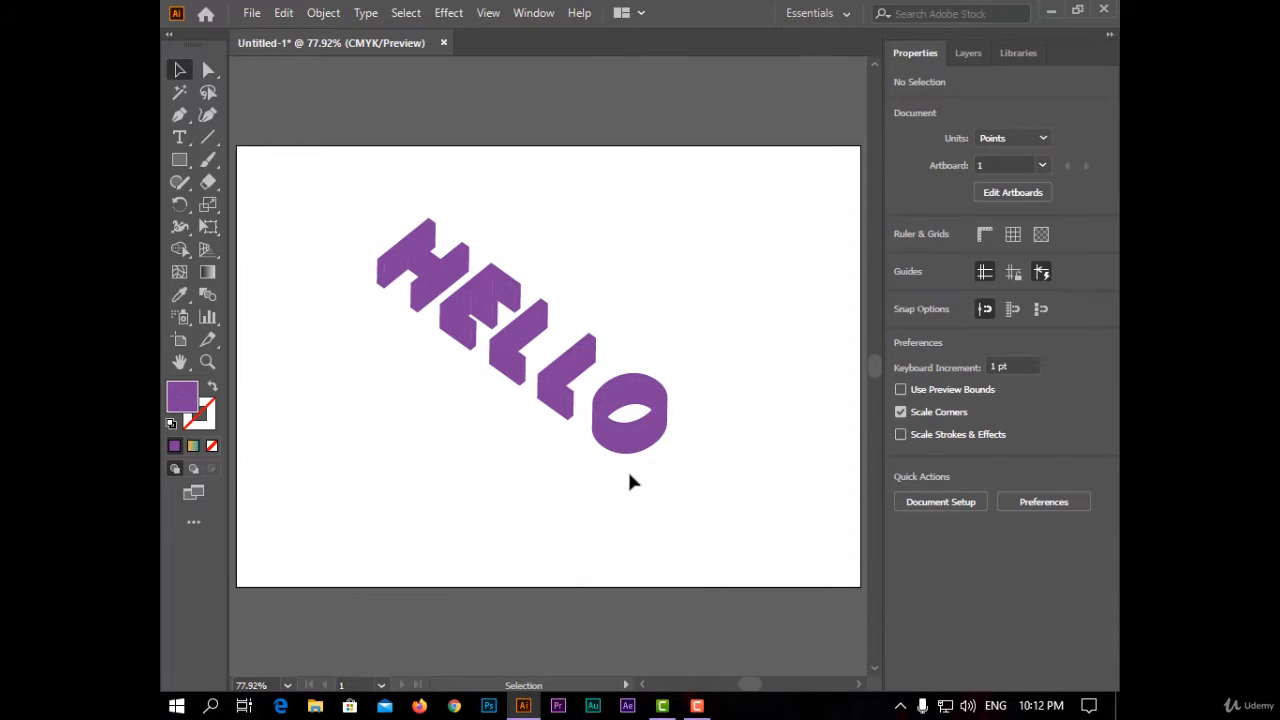
# - Ungroup the HELLO lettering into separate faces and deselect them
pyautogui.moveTo(600, 461); pyautogui.dragTo(650, 176)
pyautogui.rightClick(537, 305)
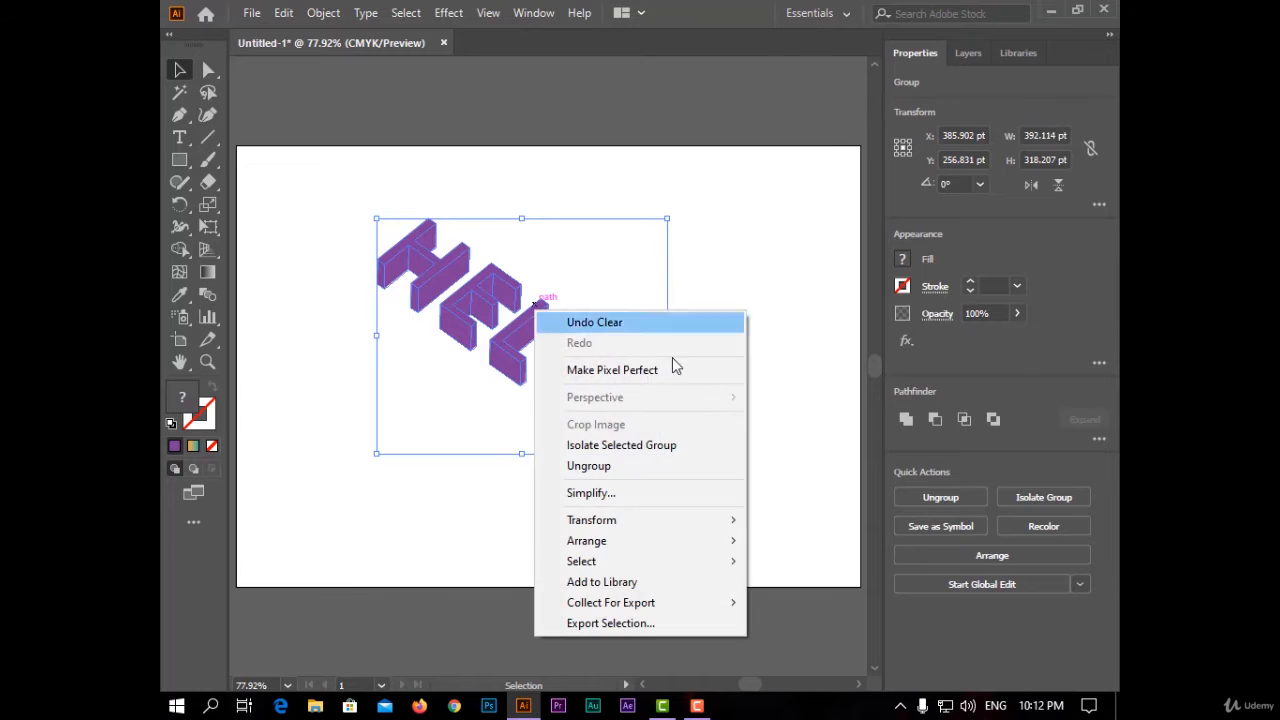
pyautogui.click(716, 470)
pyautogui.click(748, 330)
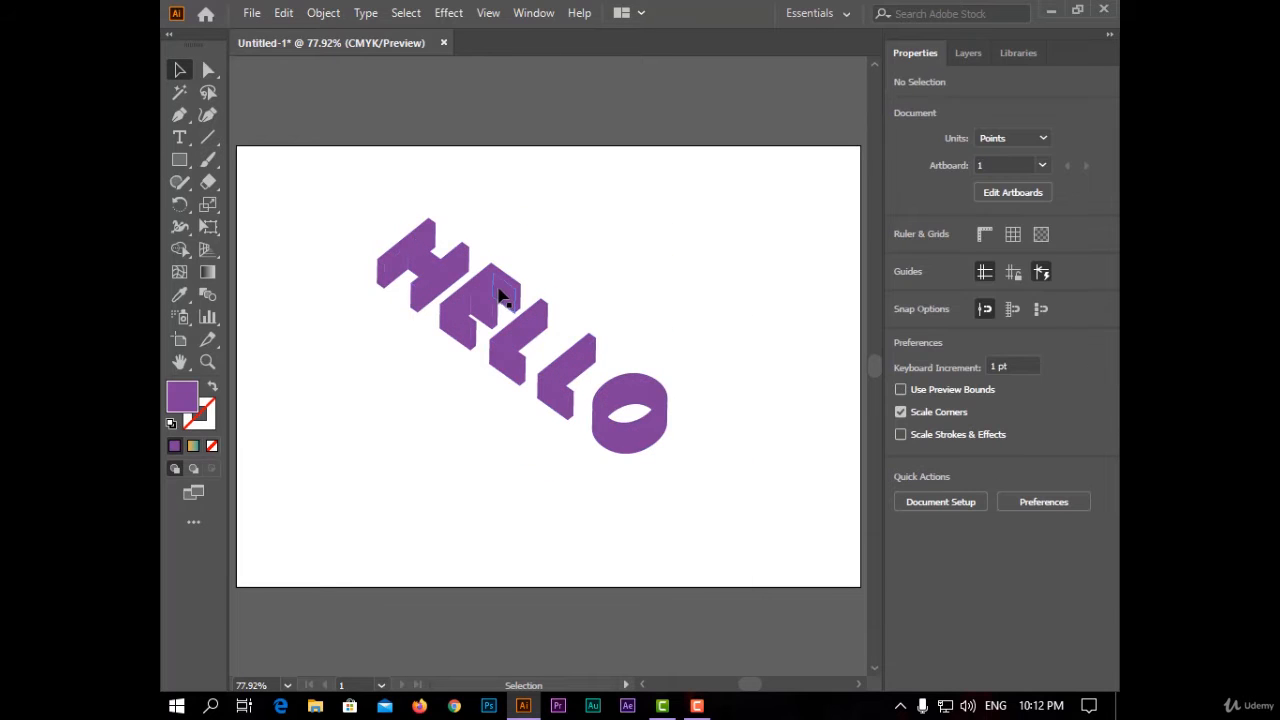
# - Fill the top faces of all five HELLO letters with light blue
pyautogui.hotkey('ctrl', '1')
pyautogui.click(420, 267)
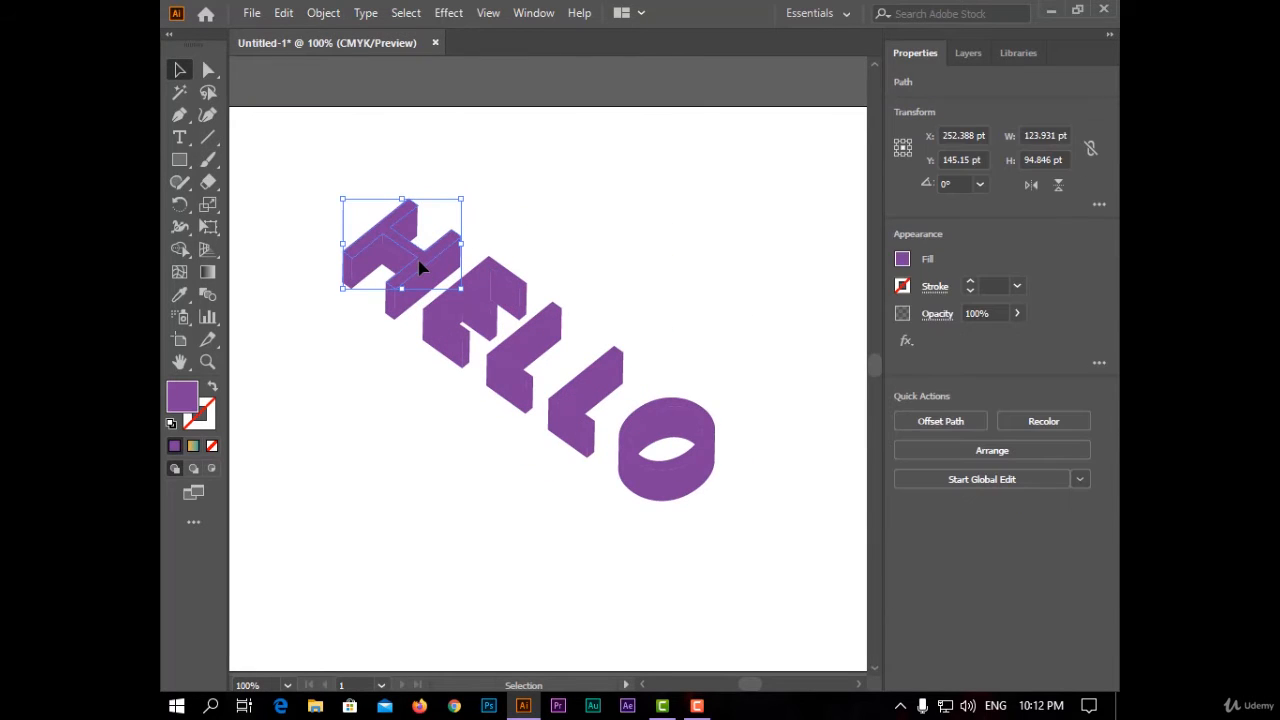
pyautogui.keyDown('shift'); pyautogui.click(440, 310); pyautogui.keyUp('shift')
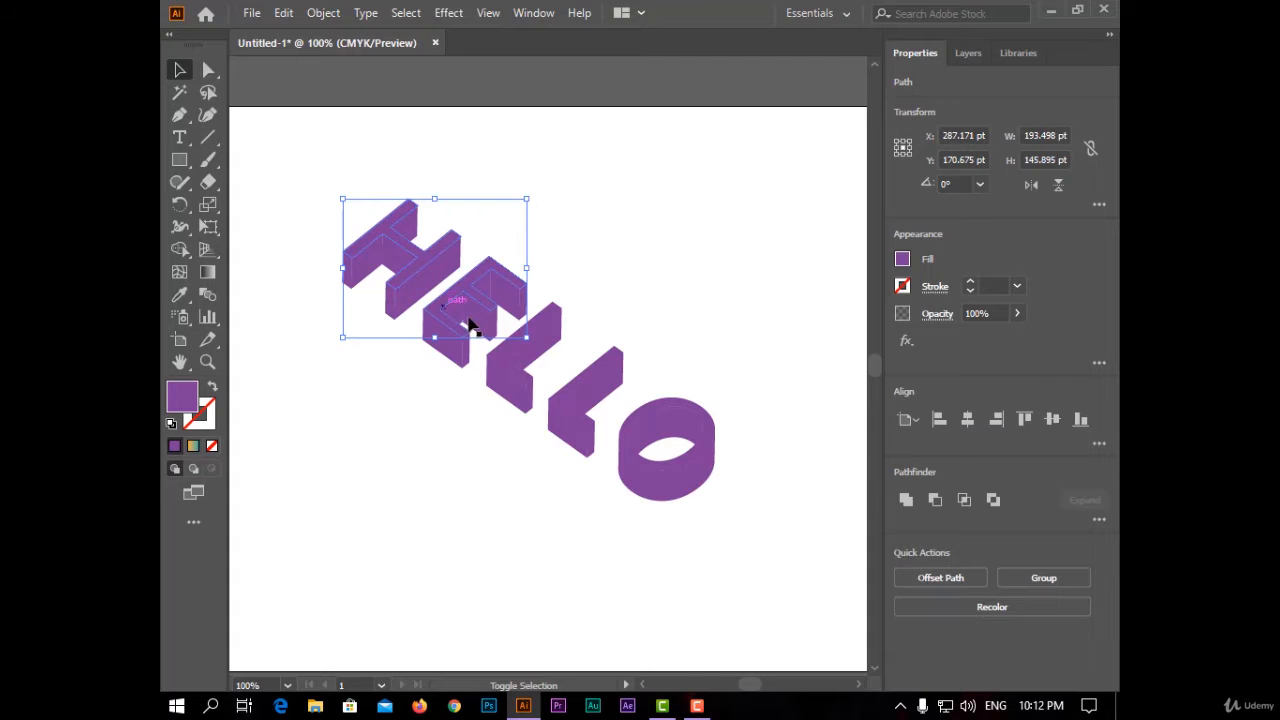
pyautogui.keyDown('shift'); pyautogui.click(525, 370); pyautogui.keyUp('shift')
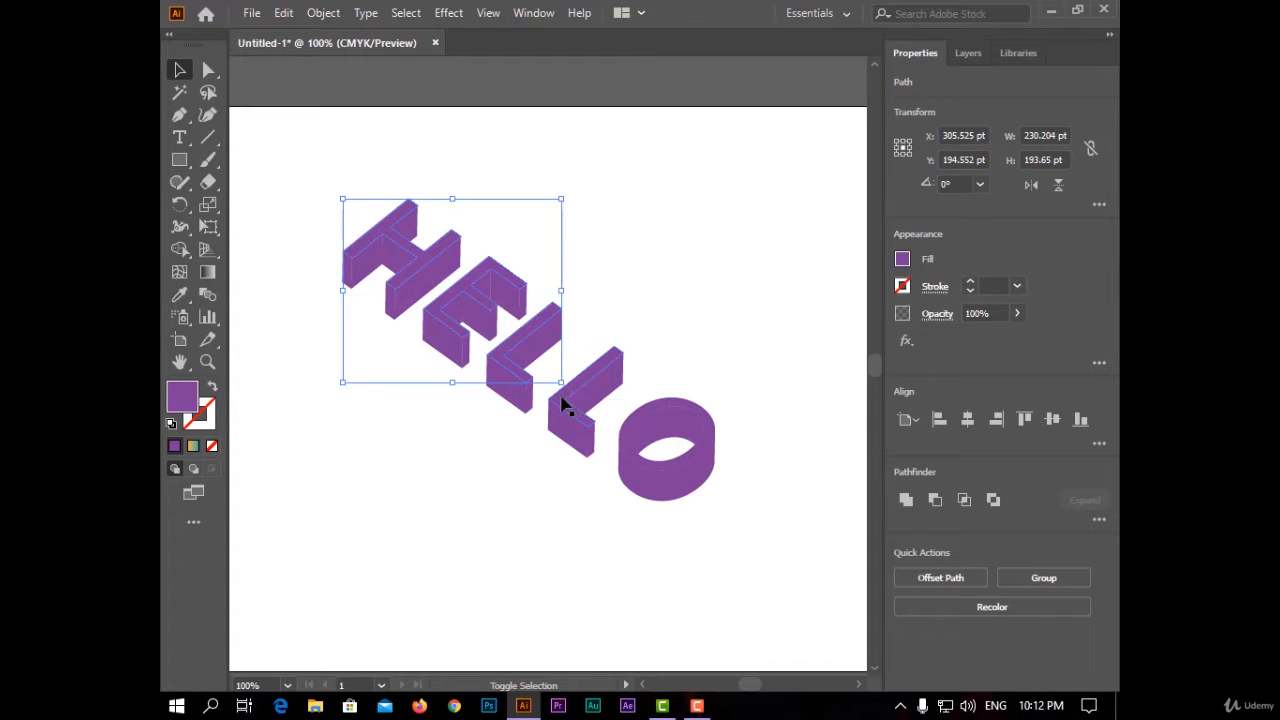
pyautogui.keyDown('shift'); pyautogui.click(563, 404); pyautogui.keyUp('shift')
pyautogui.keyDown('shift'); pyautogui.click(634, 451); pyautogui.keyUp('shift')
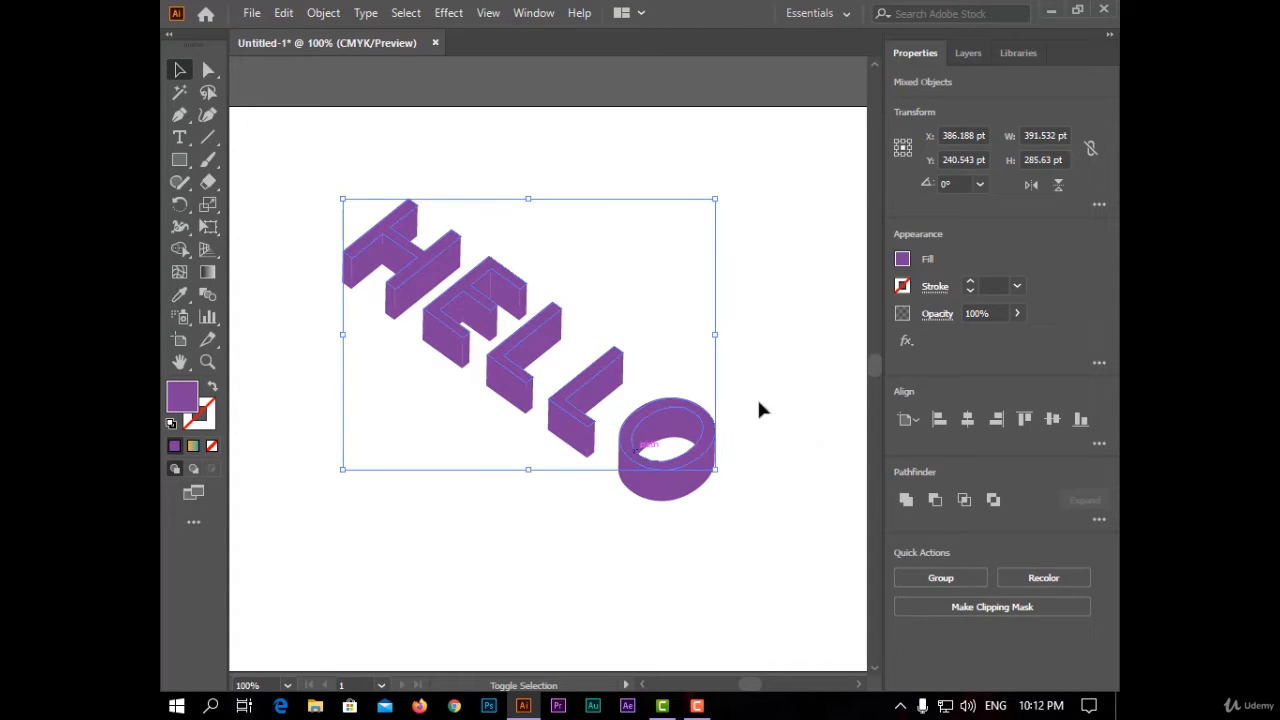
pyautogui.click(902, 259)
pyautogui.click(792, 330)
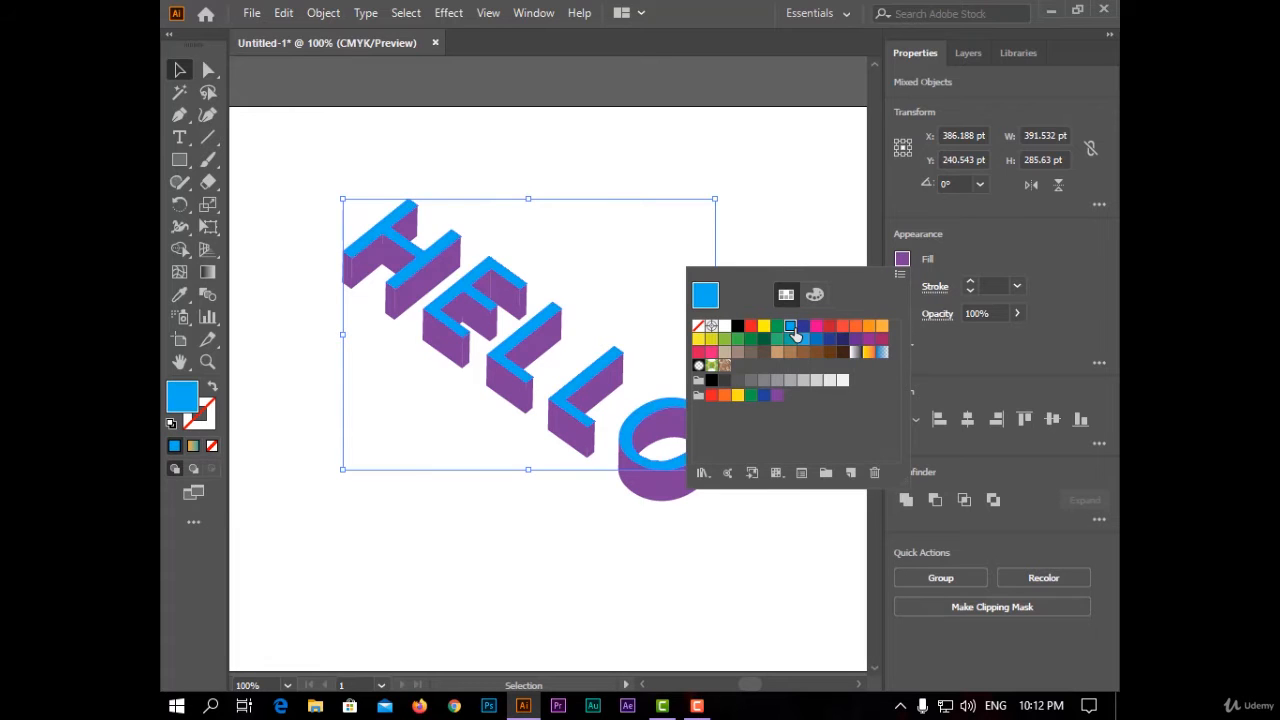
pyautogui.click(628, 557)
pyautogui.click(310, 278)
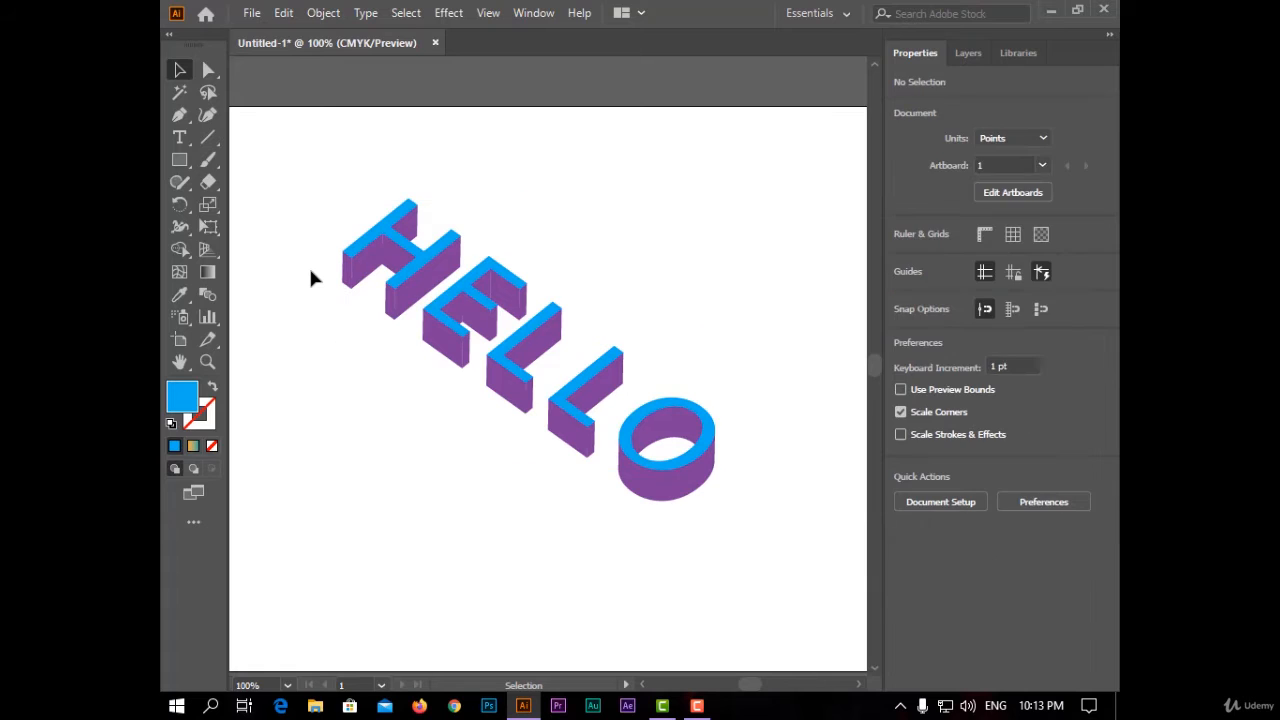
# - Fill the right-facing sides of the H, E and both Ls, the lower front faces of E and second L, and the O's outer wall with orange
pyautogui.click(410, 236)
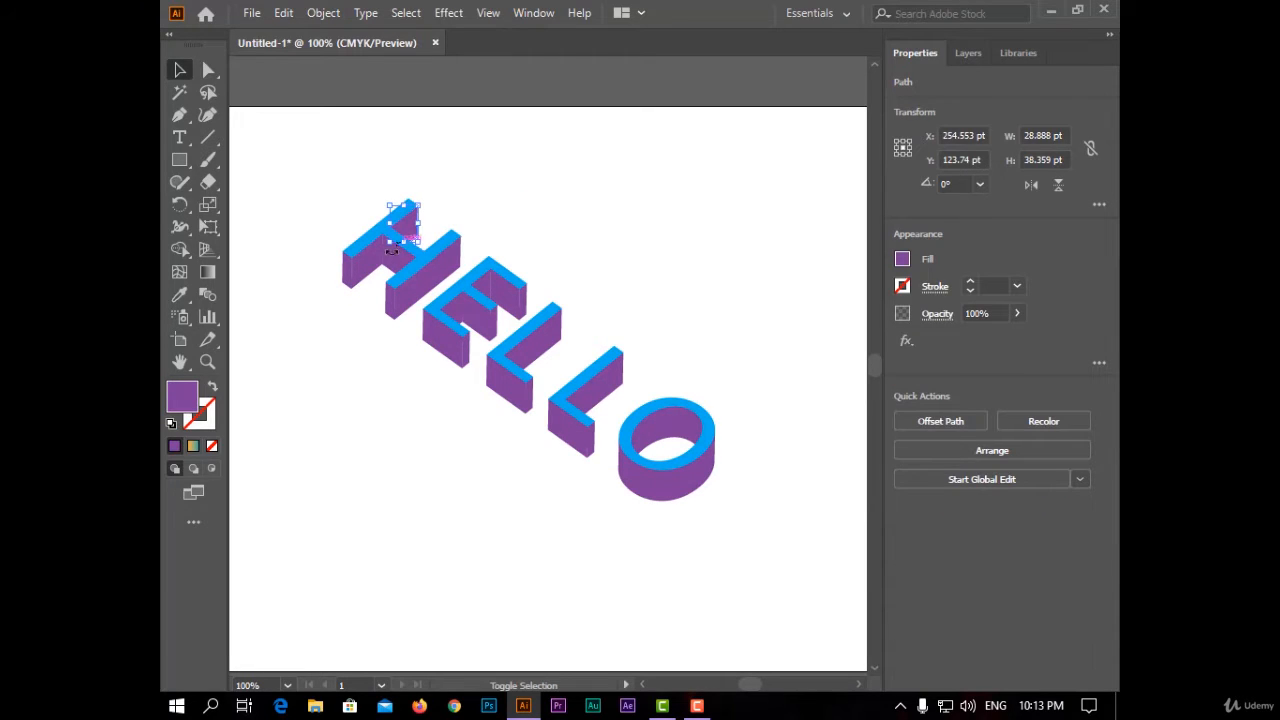
pyautogui.keyDown('shift'); pyautogui.click(372, 270); pyautogui.keyUp('shift')
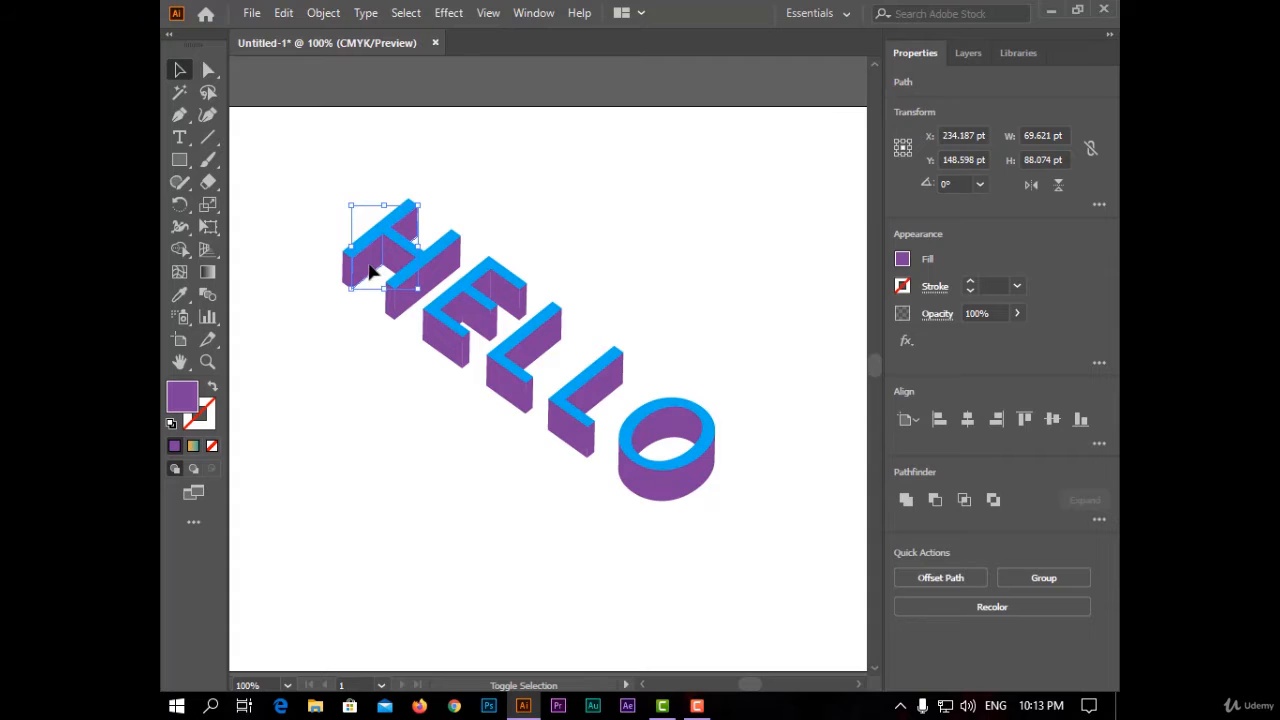
pyautogui.keyDown('shift'); pyautogui.click(440, 281); pyautogui.keyUp('shift')
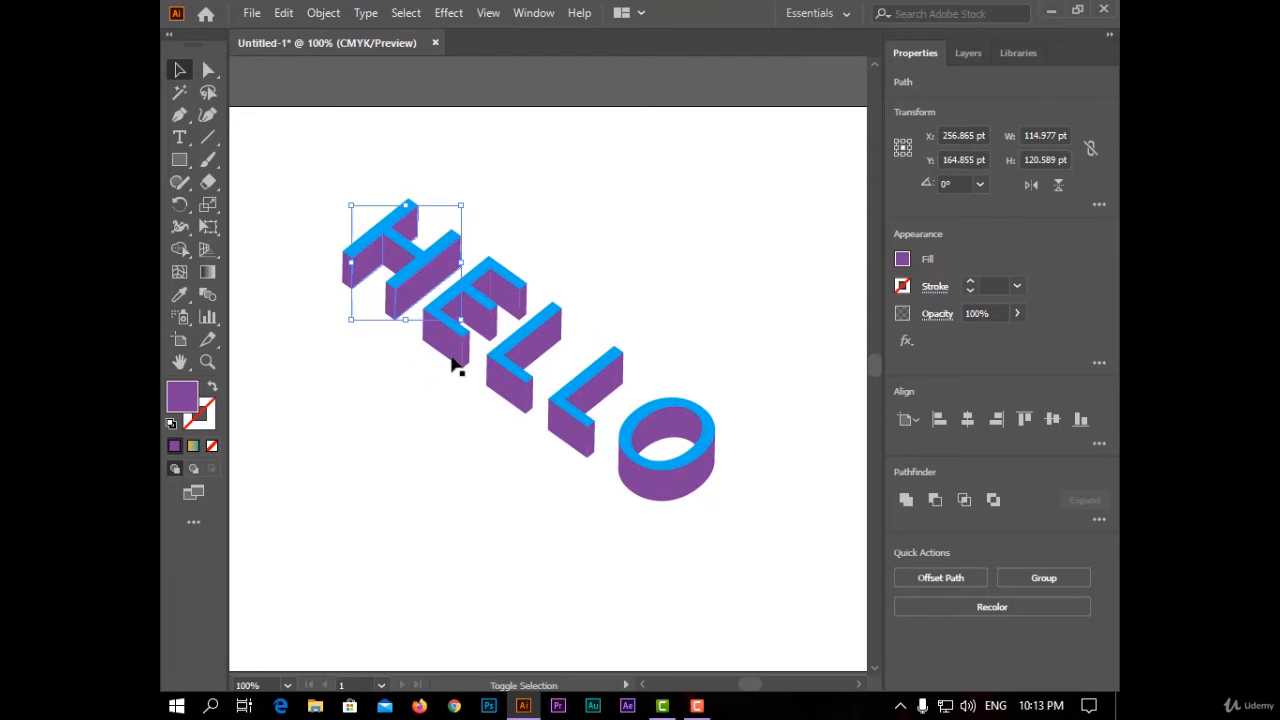
pyautogui.keyDown('shift'); pyautogui.click(455, 316); pyautogui.keyUp('shift')
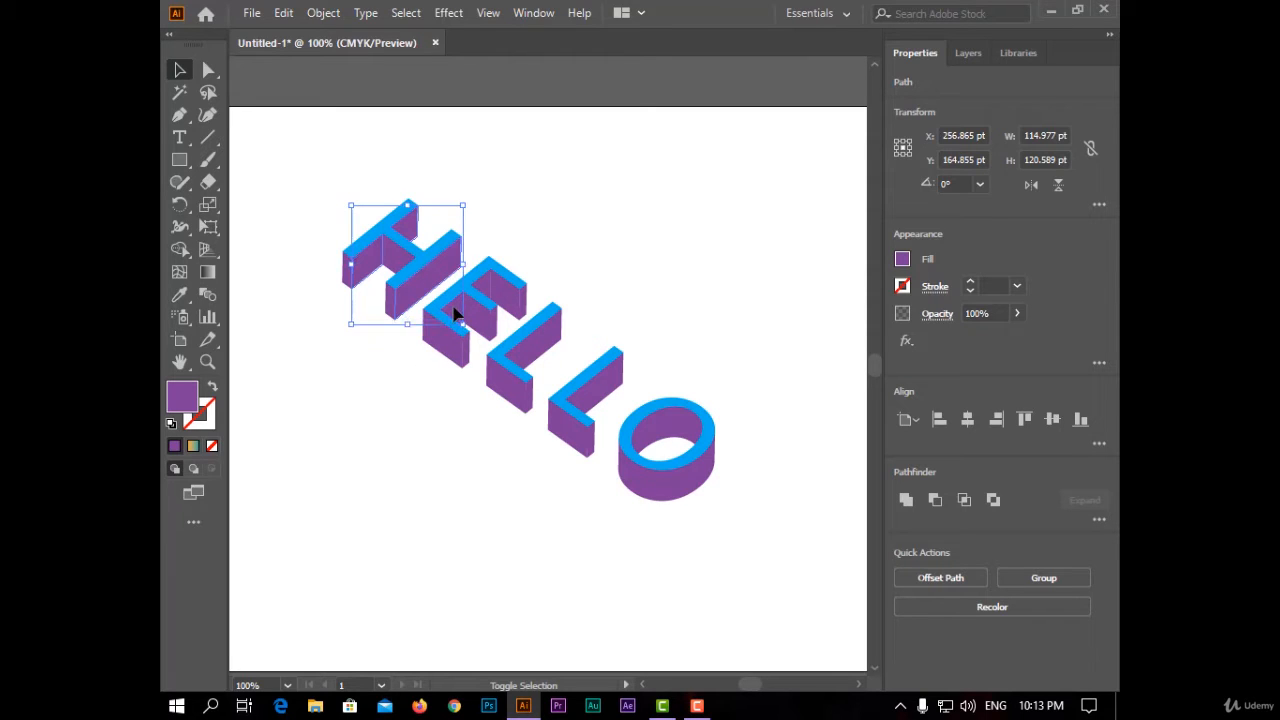
pyautogui.keyDown('shift'); pyautogui.click(488, 292); pyautogui.keyUp('shift')
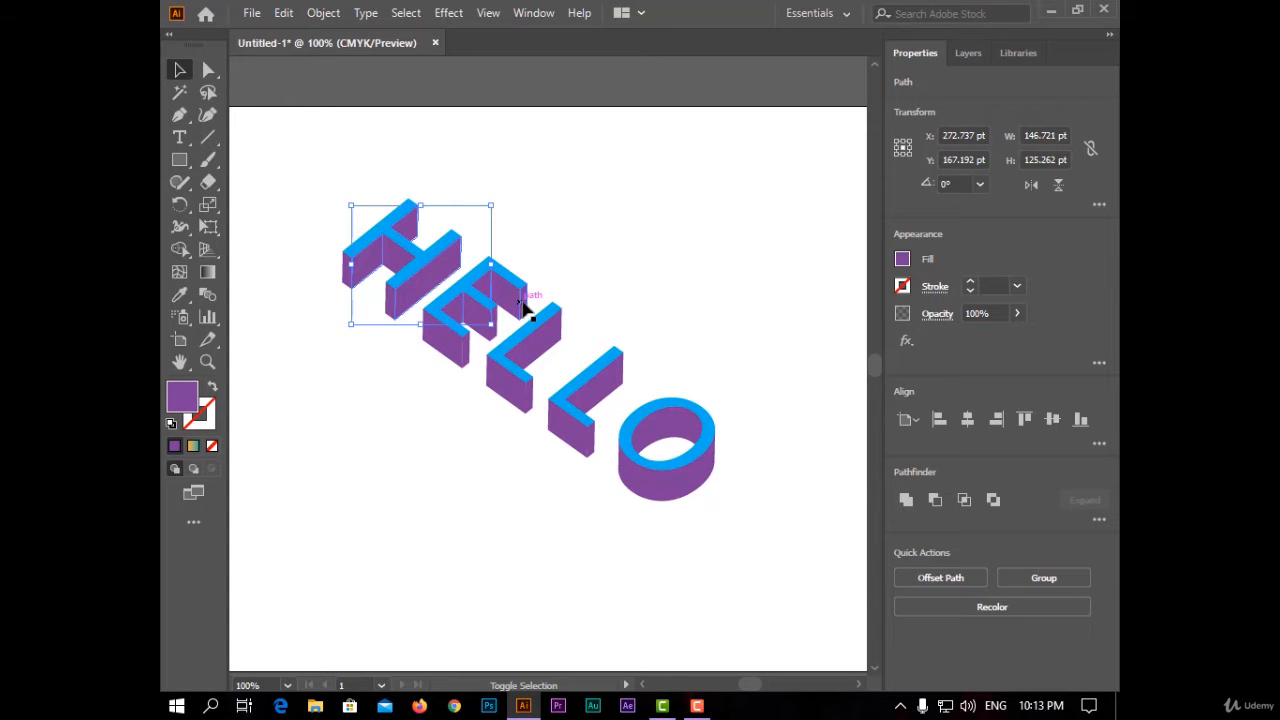
pyautogui.keyDown('shift'); pyautogui.click(523, 302); pyautogui.keyUp('shift')
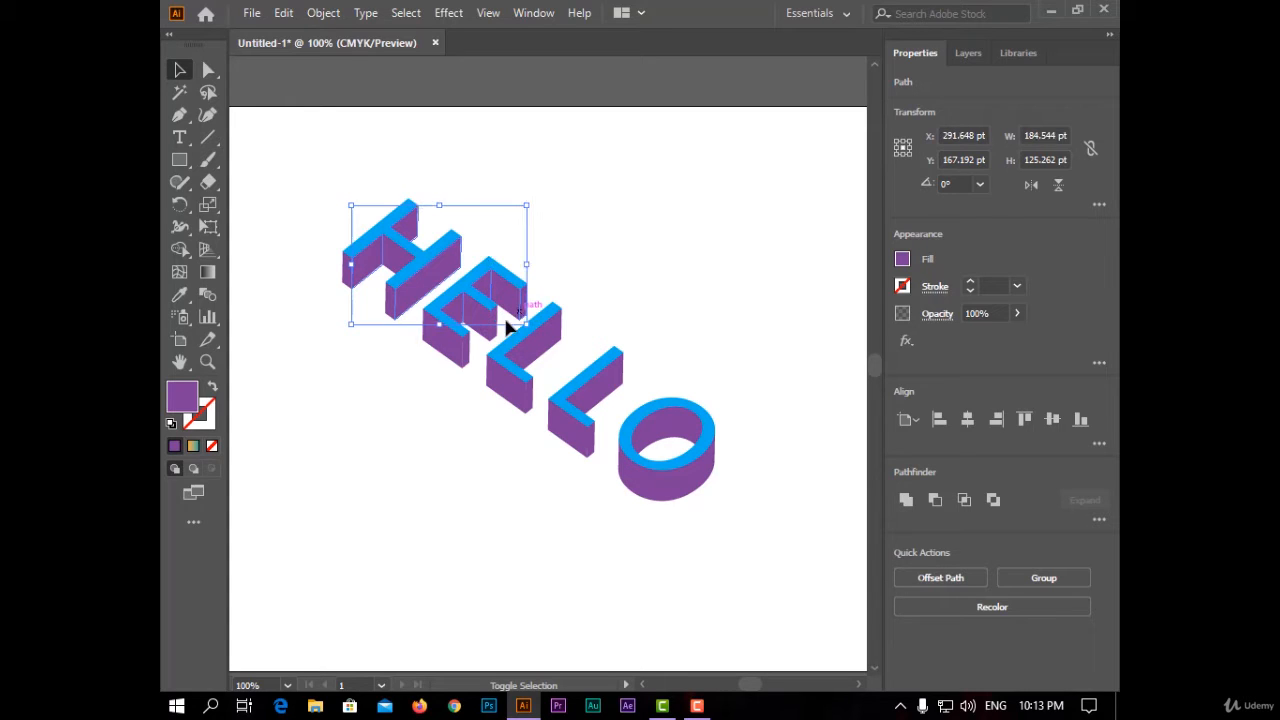
pyautogui.keyDown('shift'); pyautogui.click(466, 360); pyautogui.keyUp('shift')
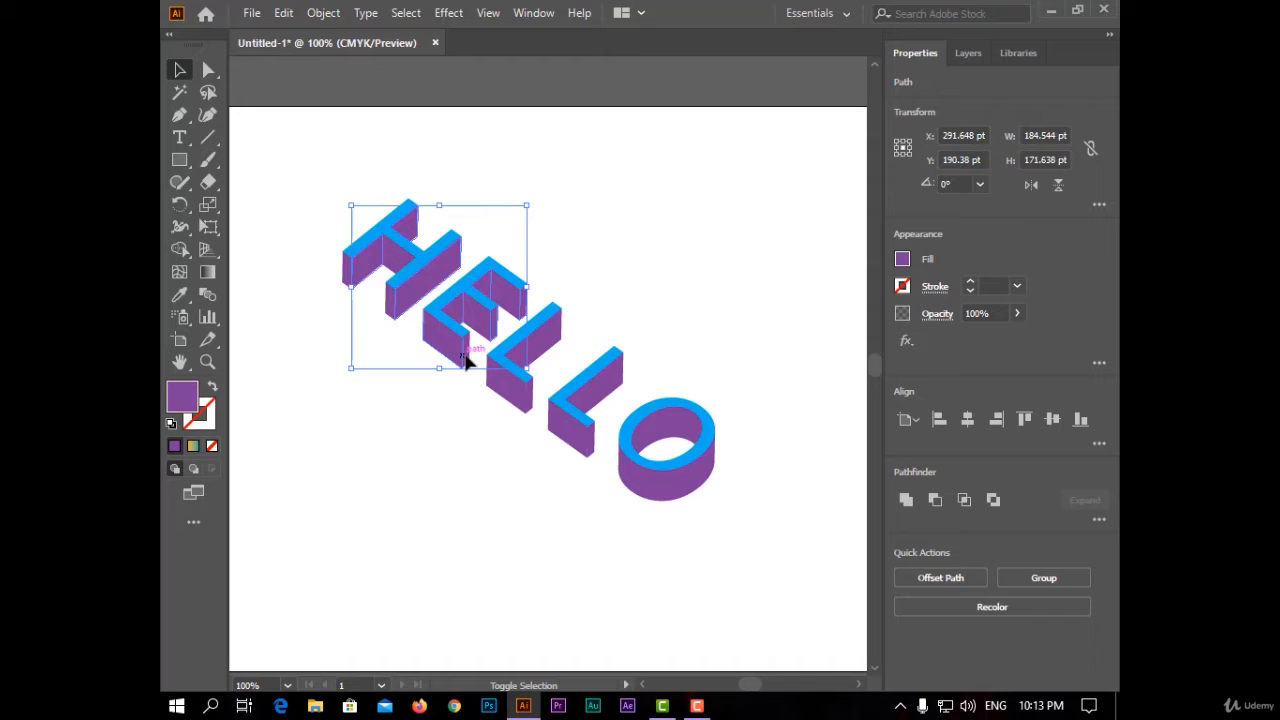
pyautogui.keyDown('shift'); pyautogui.click(530, 400); pyautogui.keyUp('shift')
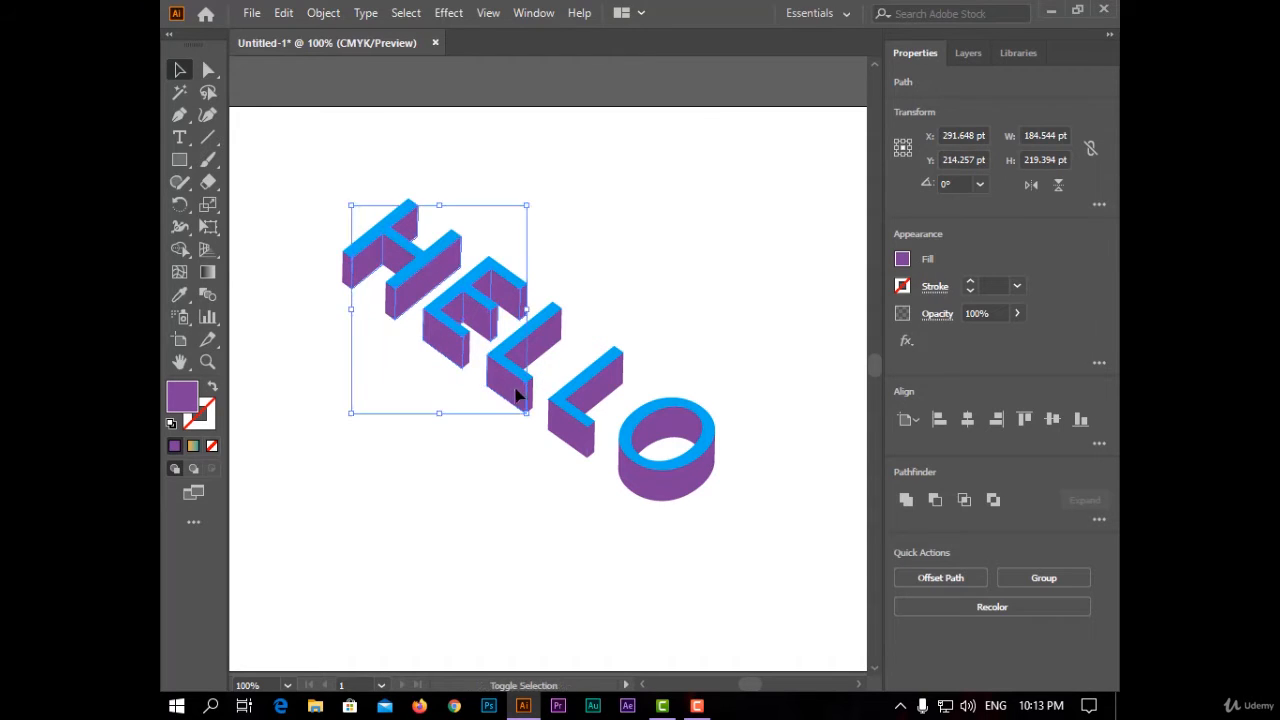
pyautogui.keyDown('shift'); pyautogui.click(530, 399); pyautogui.keyUp('shift')
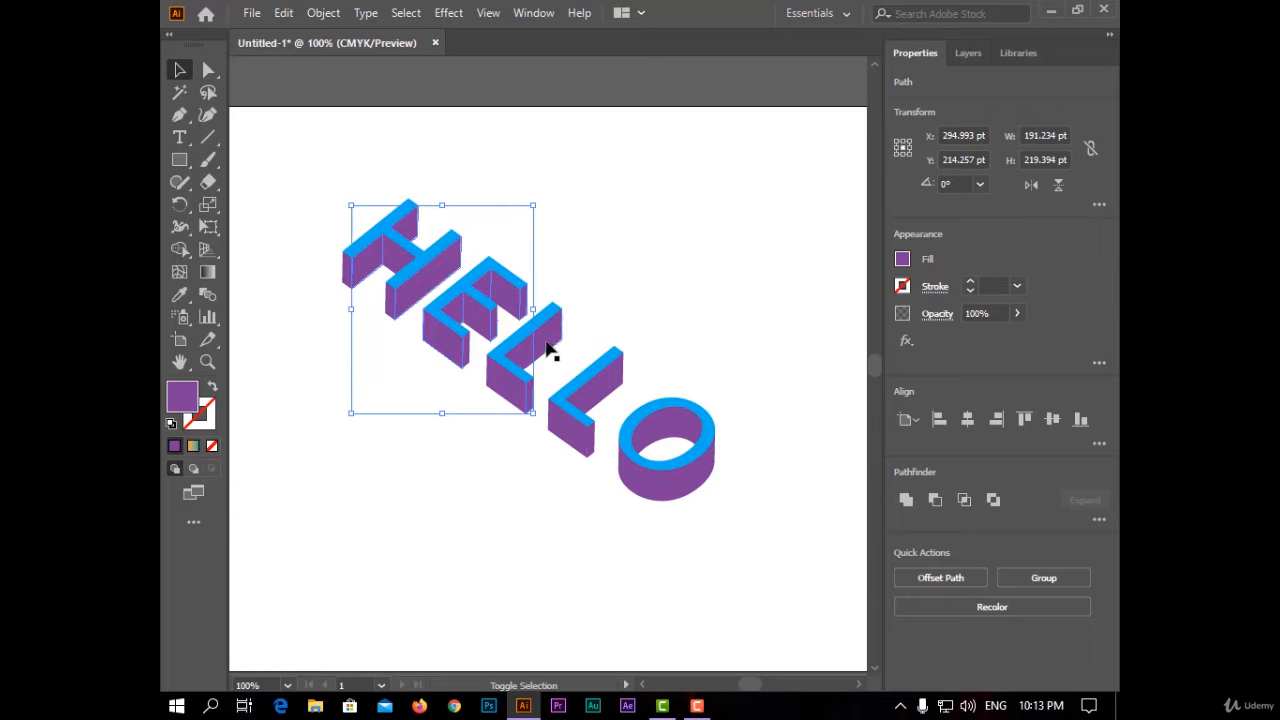
pyautogui.keyDown('shift'); pyautogui.click(550, 352); pyautogui.keyUp('shift')
pyautogui.keyDown('shift'); pyautogui.click(598, 402); pyautogui.keyUp('shift')
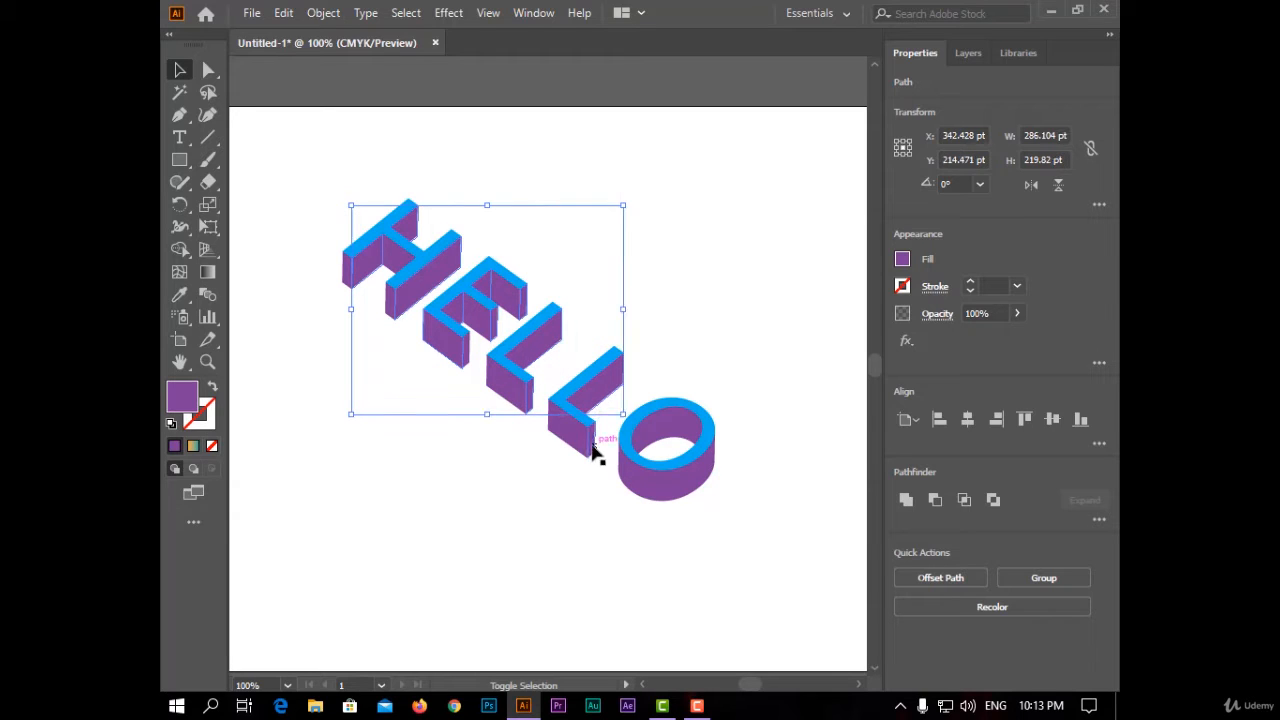
pyautogui.keyDown('shift'); pyautogui.click(594, 451); pyautogui.keyUp('shift')
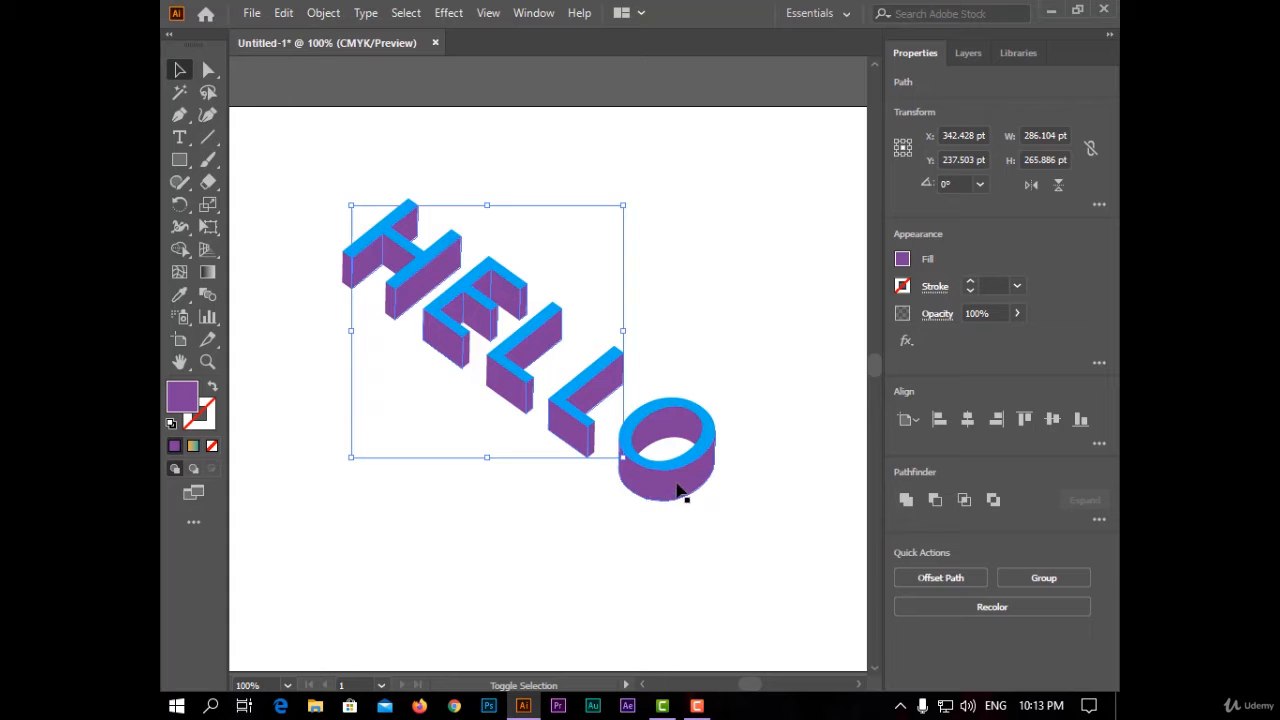
pyautogui.keyDown('shift'); pyautogui.click(680, 491); pyautogui.keyUp('shift')
pyautogui.click(902, 260)
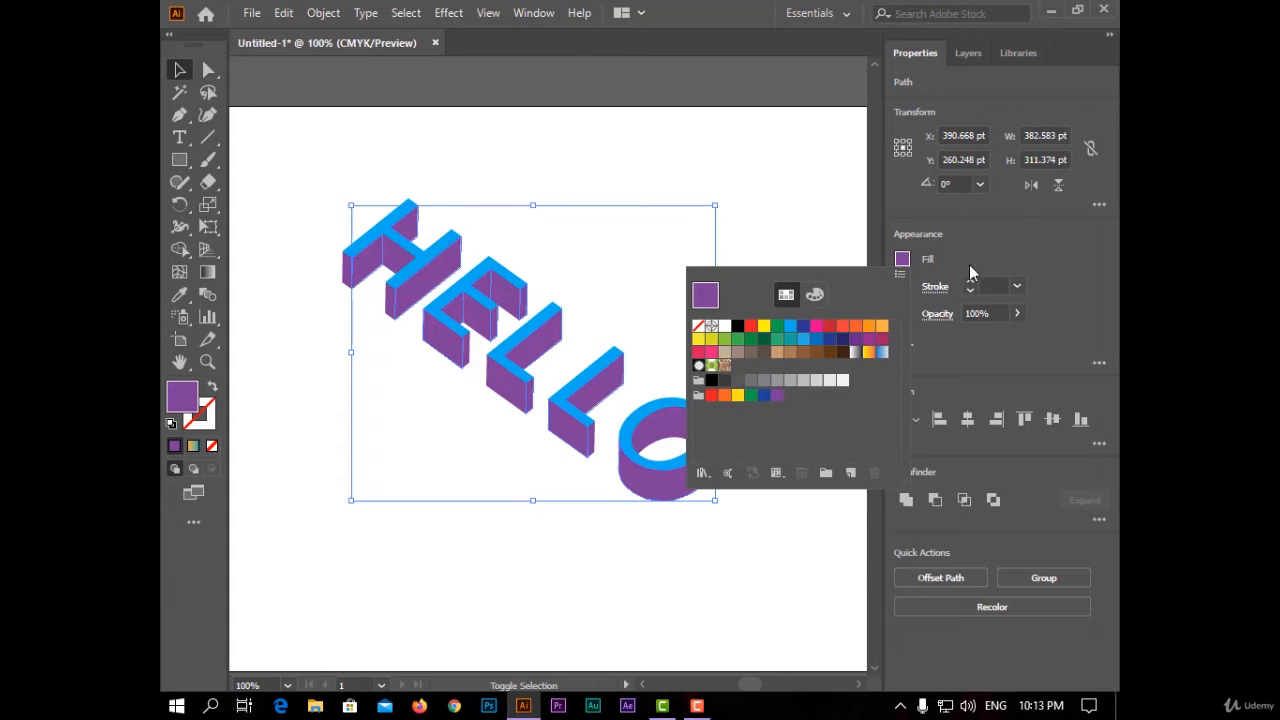
pyautogui.click(869, 326)
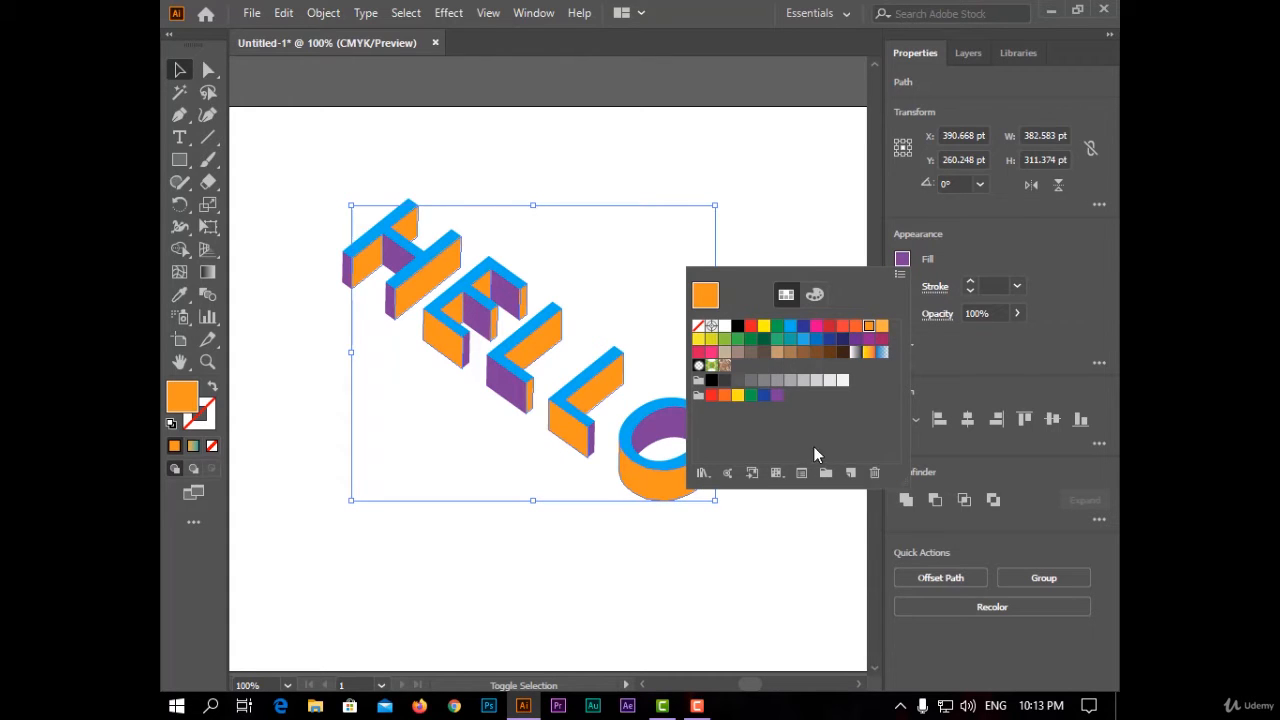
pyautogui.click(802, 171)
pyautogui.click(799, 328)
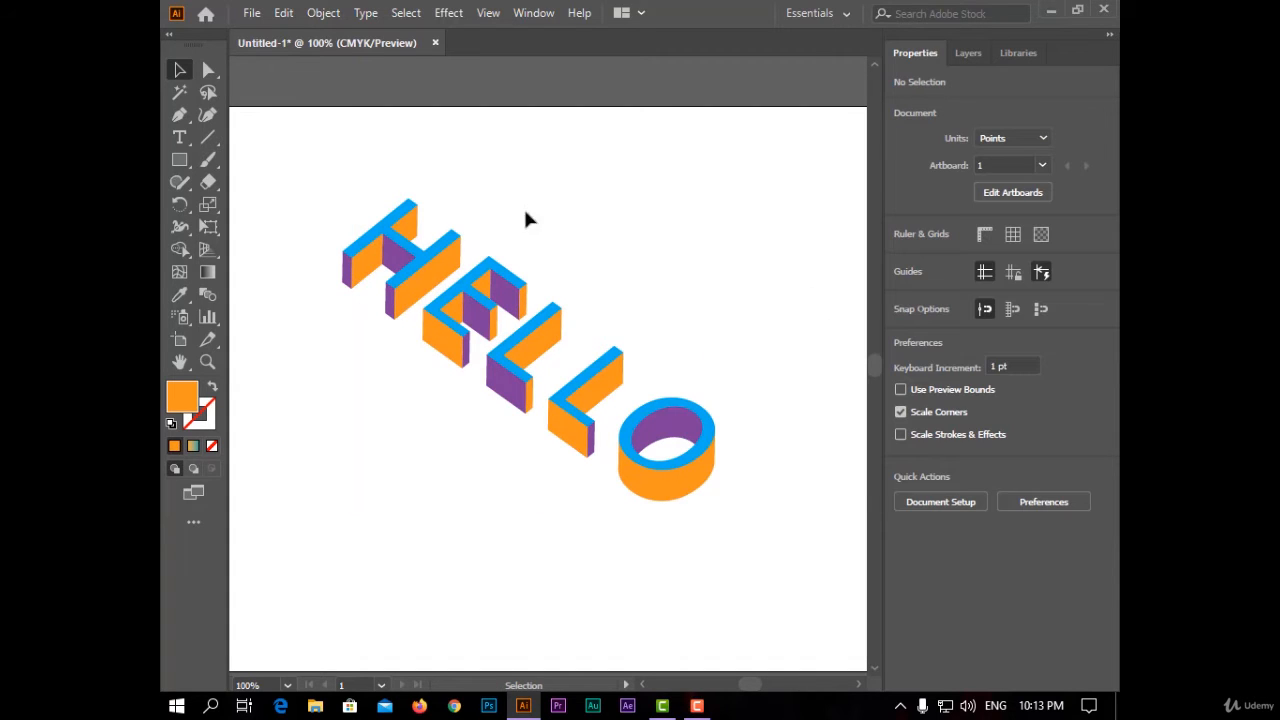
# - Recolor the lower front face of the E purple by sampling the adjacent purple end face with the Eyedropper
pyautogui.click(449, 355)
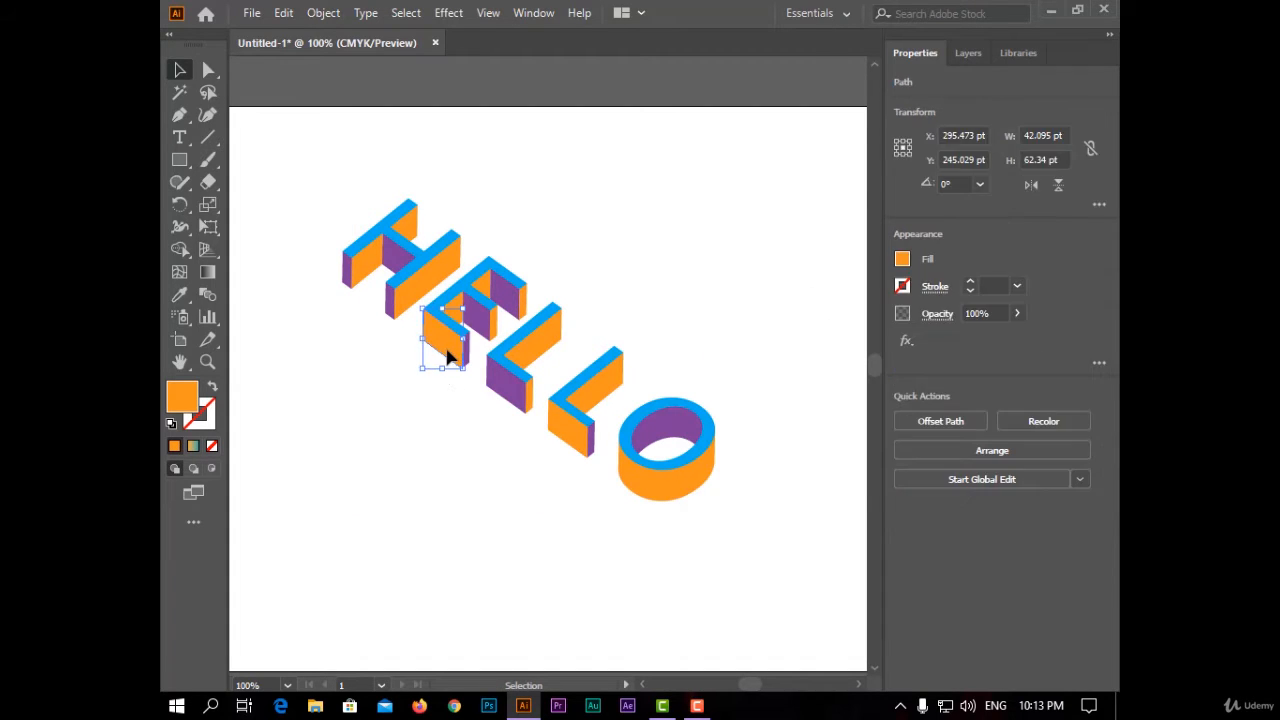
pyautogui.click(180, 298)
pyautogui.click(467, 360)
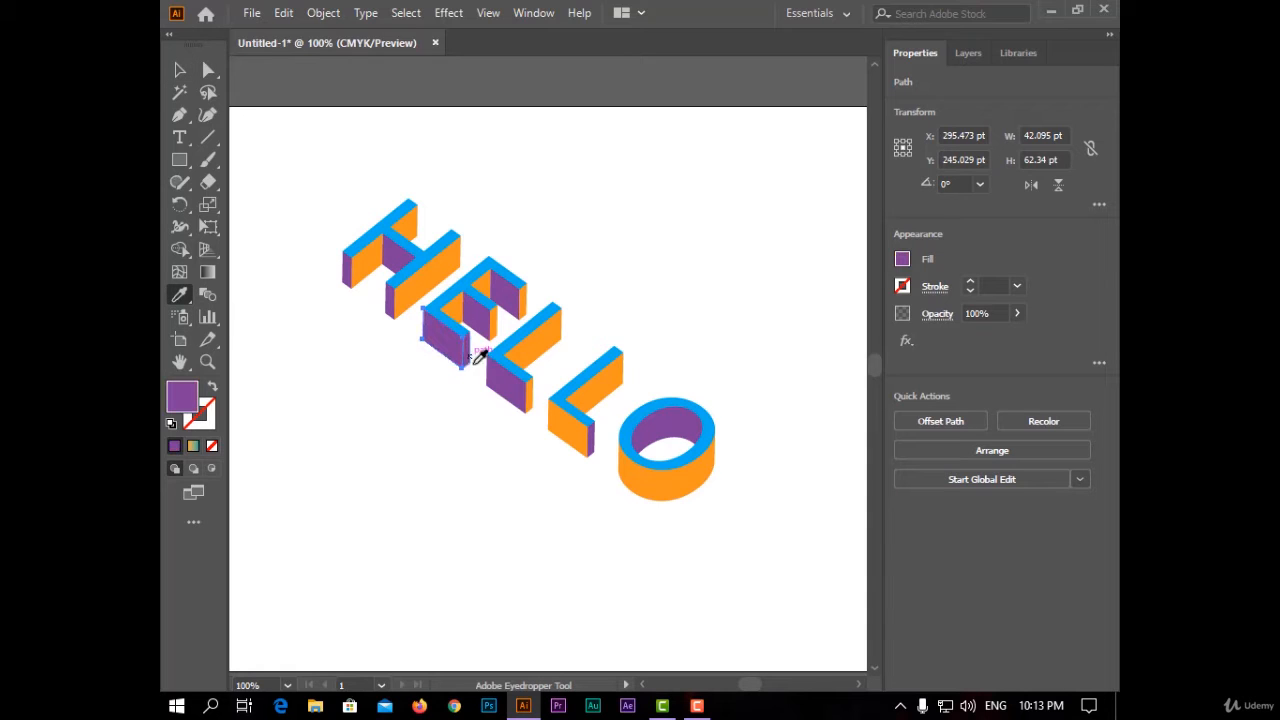
pyautogui.click(307, 322)
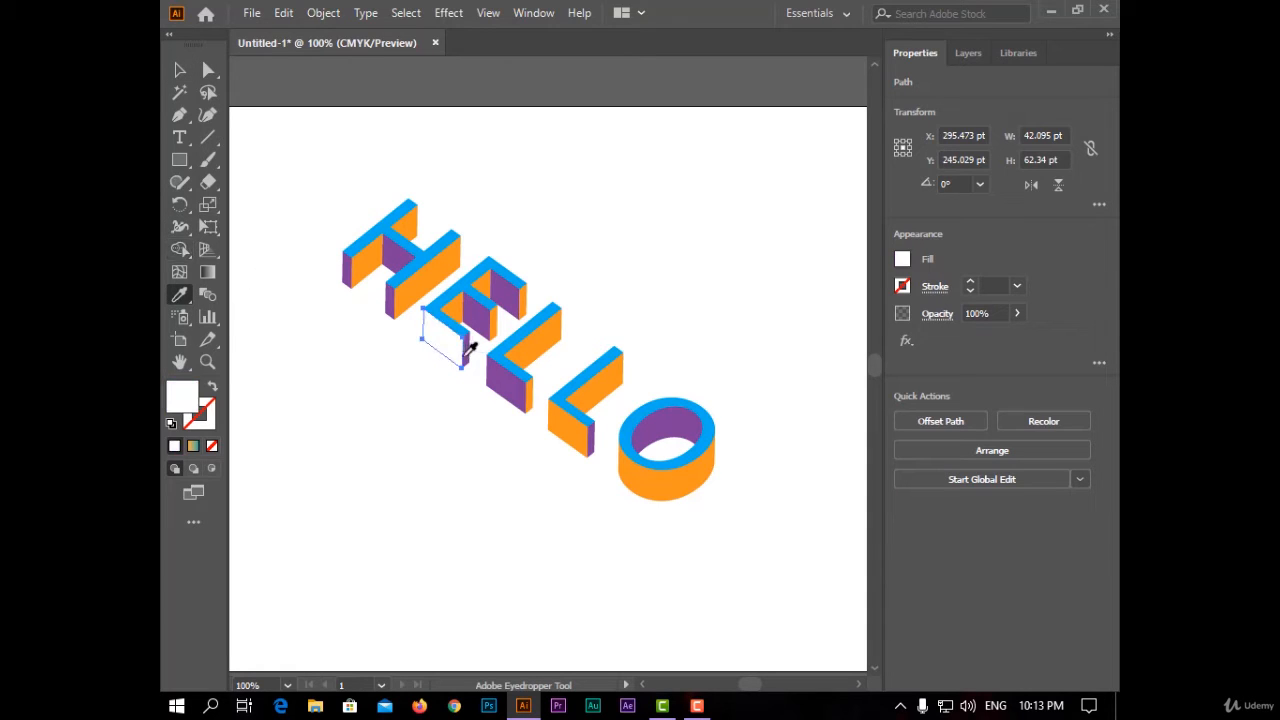
pyautogui.click(473, 352)
pyautogui.click(179, 69)
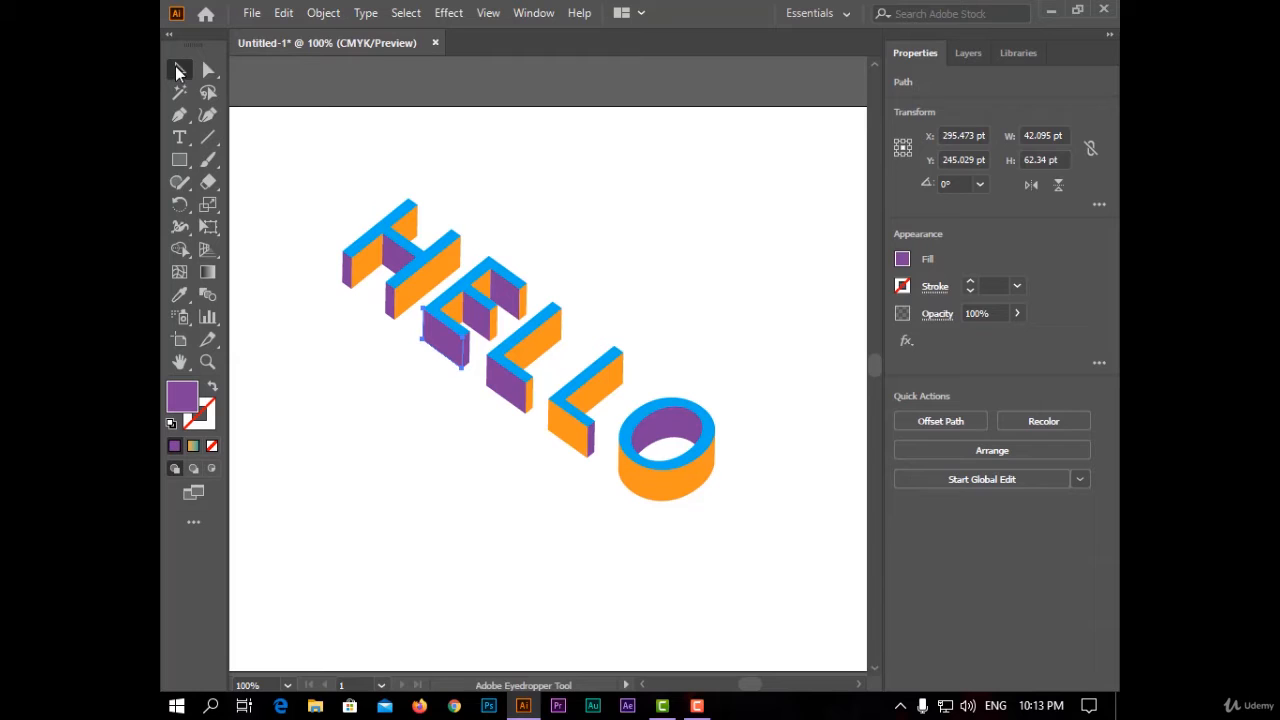
pyautogui.click(388, 465)
# - Recolor the narrow end face of the E's lower arm orange, sampling the first L's orange side with the Eyedropper
pyautogui.click(463, 350)
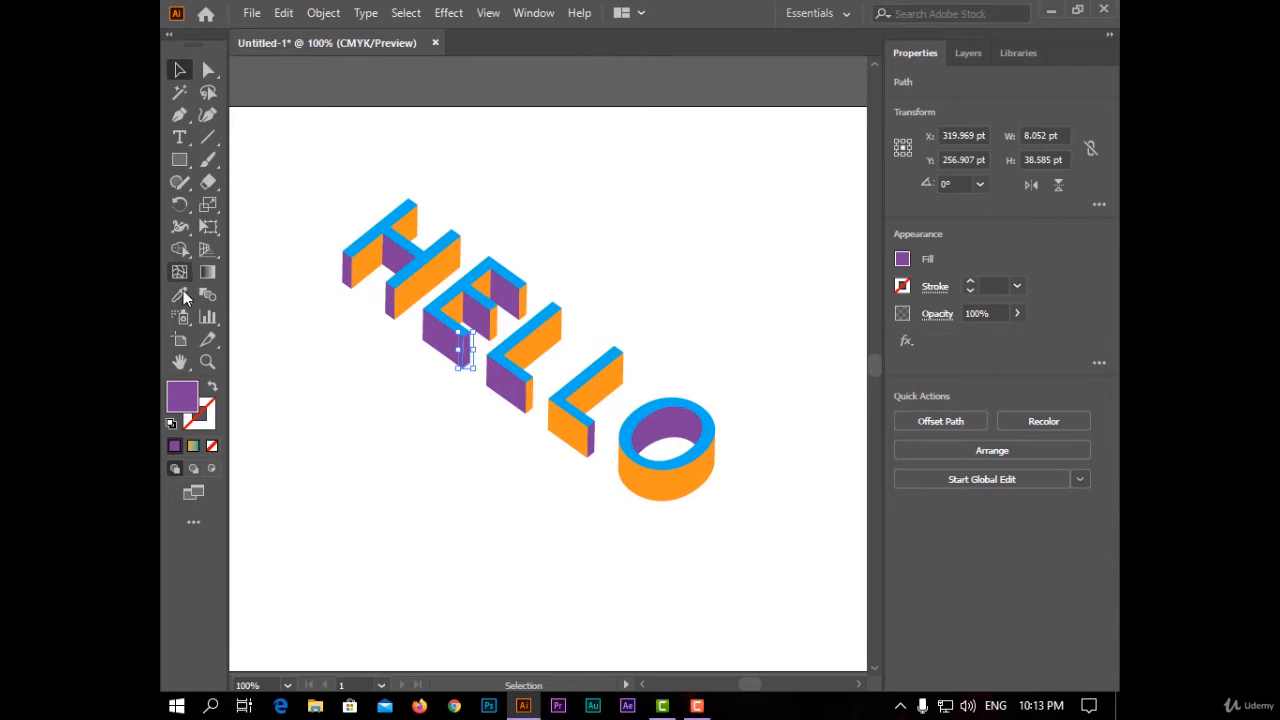
pyautogui.click(180, 295)
pyautogui.click(543, 349)
pyautogui.click(179, 69)
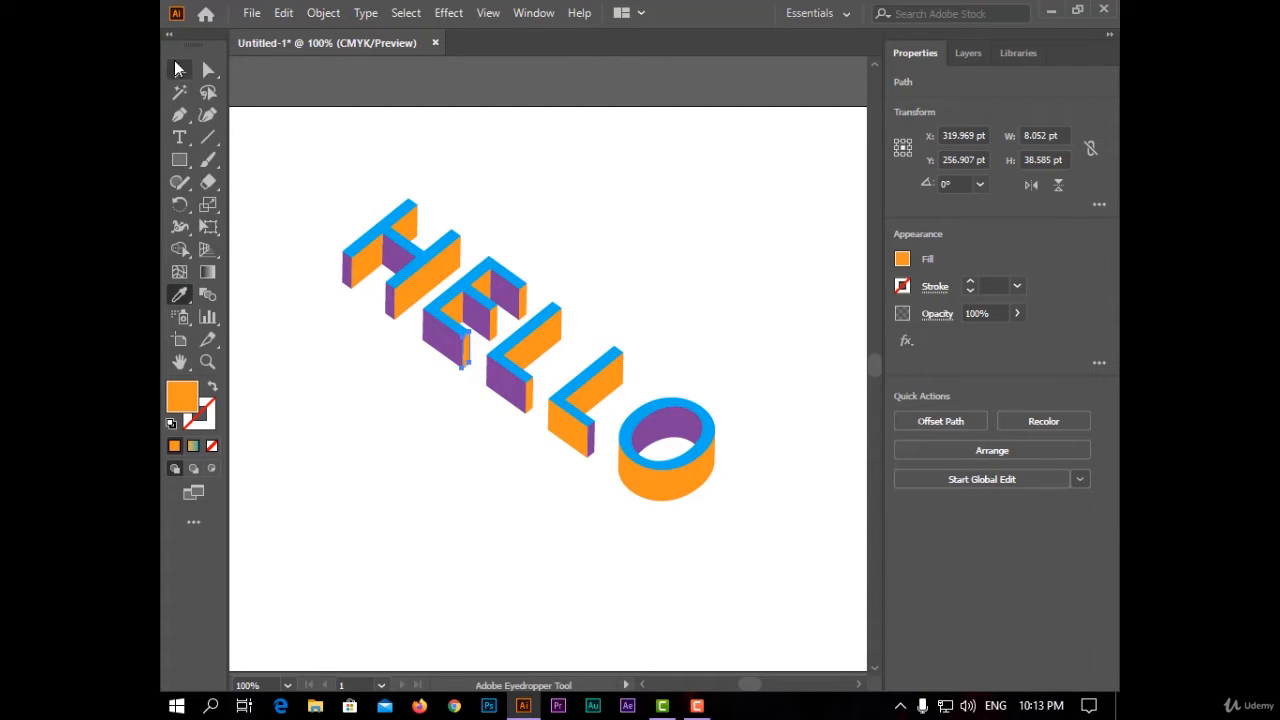
pyautogui.click(410, 462)
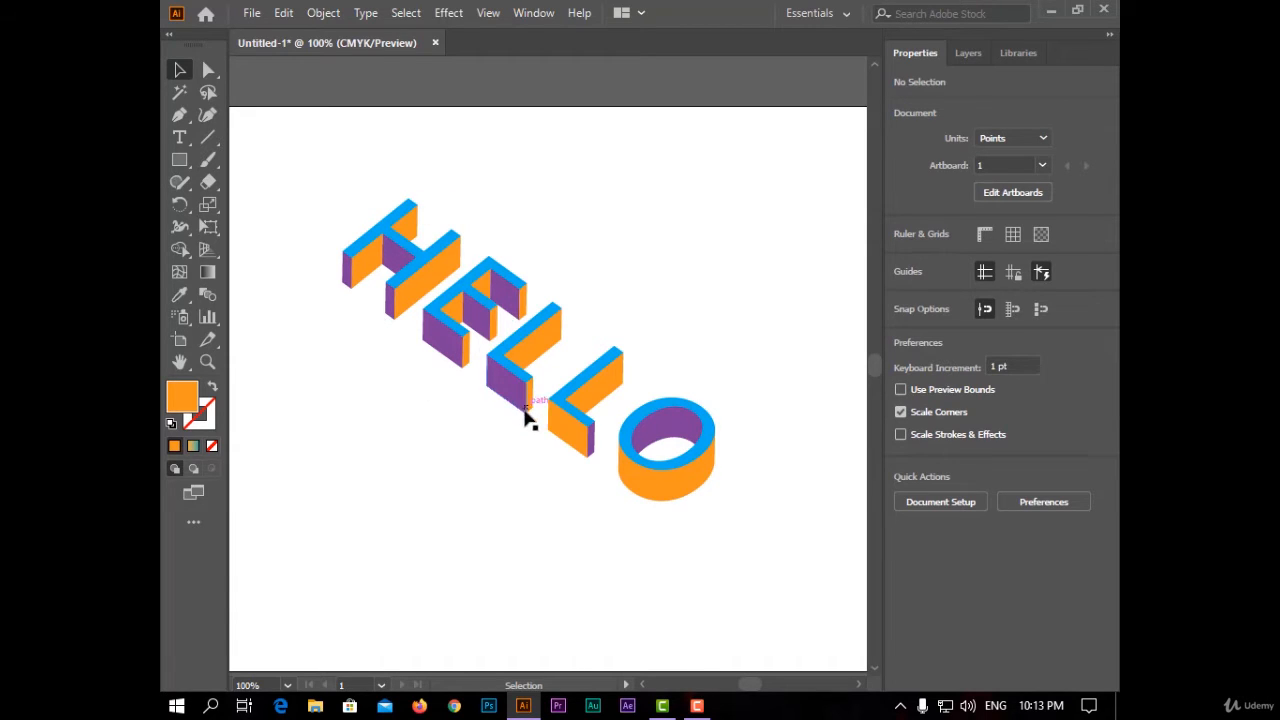
# - Recolor the front face of the second L purple by sampling its narrow end face with the Eyedropper
pyautogui.click(587, 449)
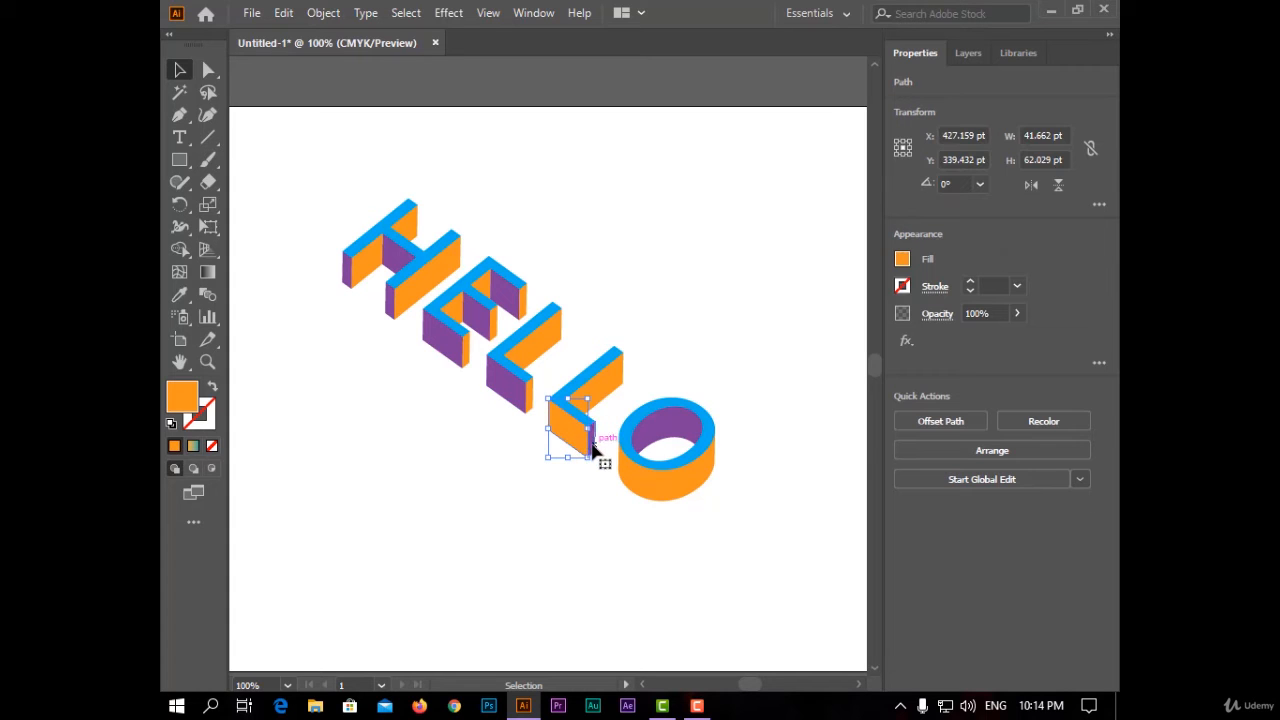
pyautogui.press('i')
pyautogui.click(592, 446)
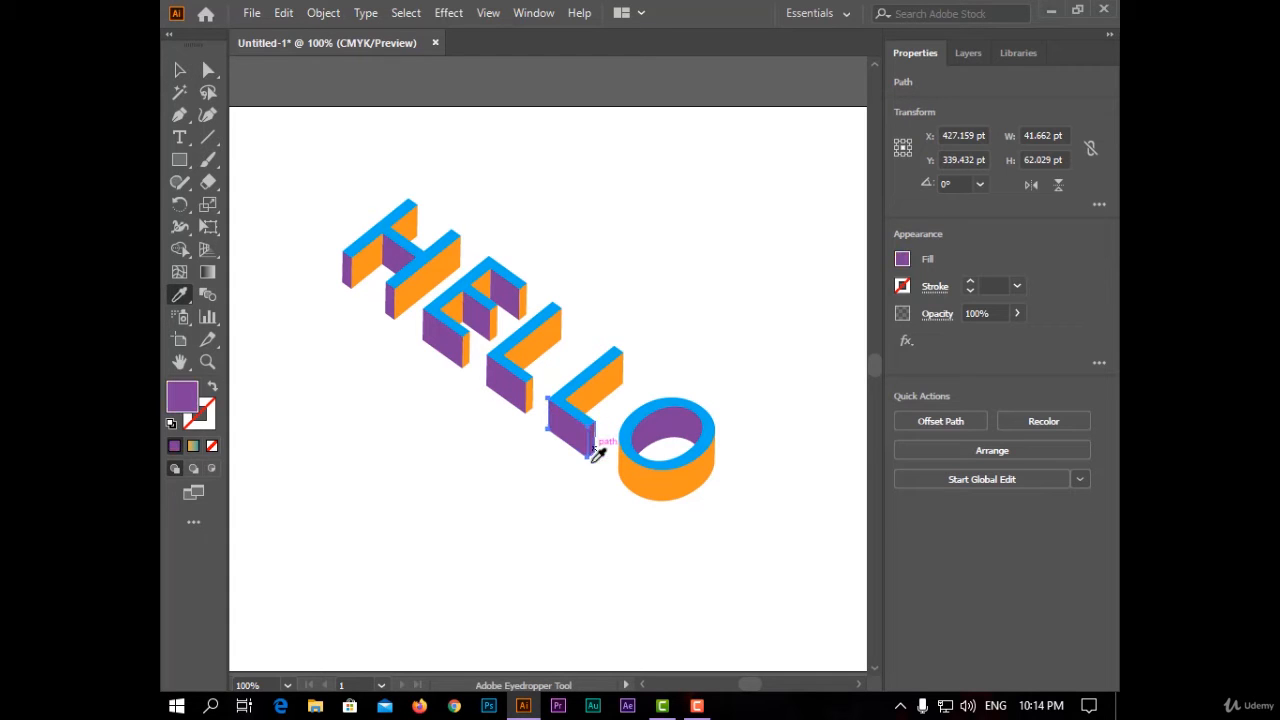
pyautogui.click(180, 70)
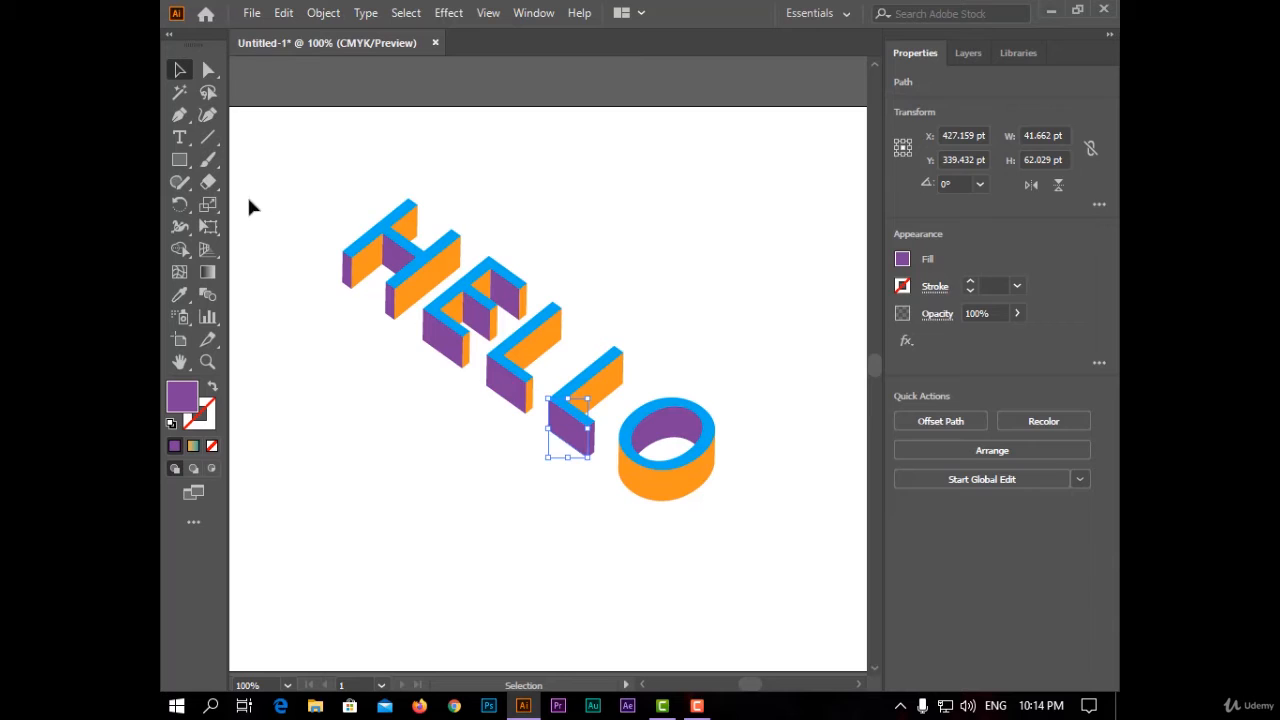
pyautogui.click(518, 497)
pyautogui.click(530, 396)
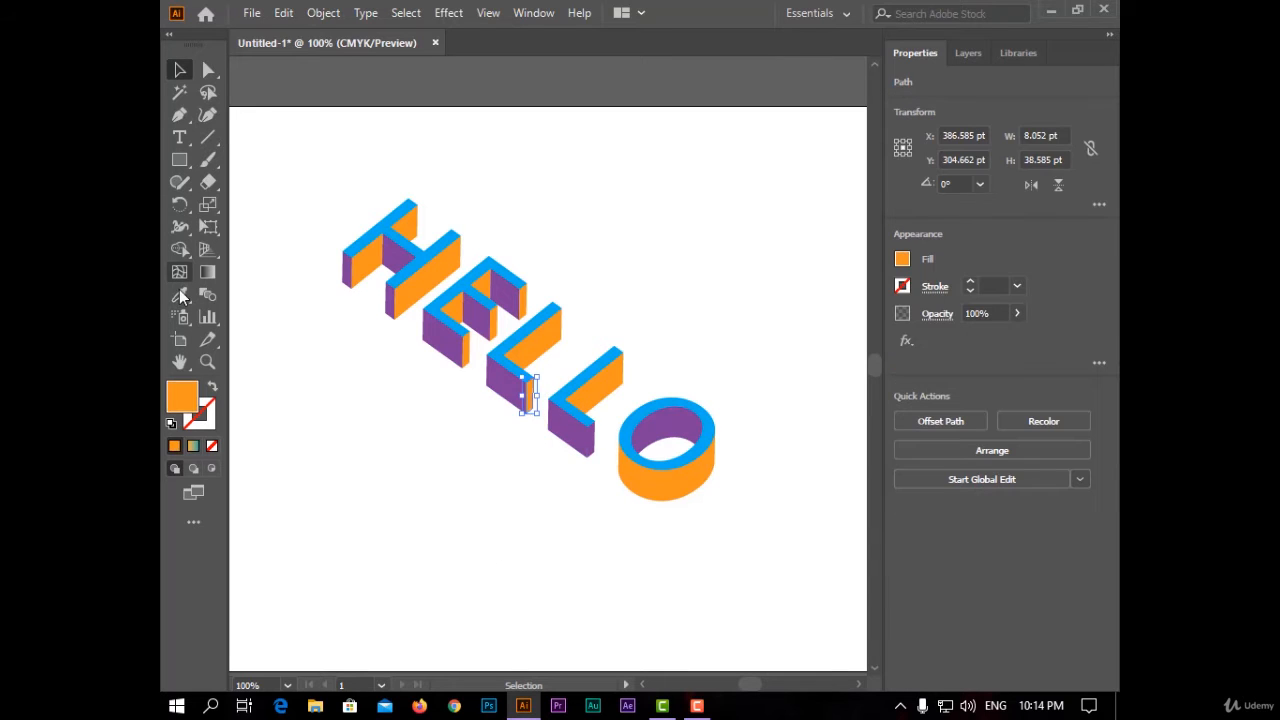
pyautogui.press('i')
pyautogui.click(590, 449)
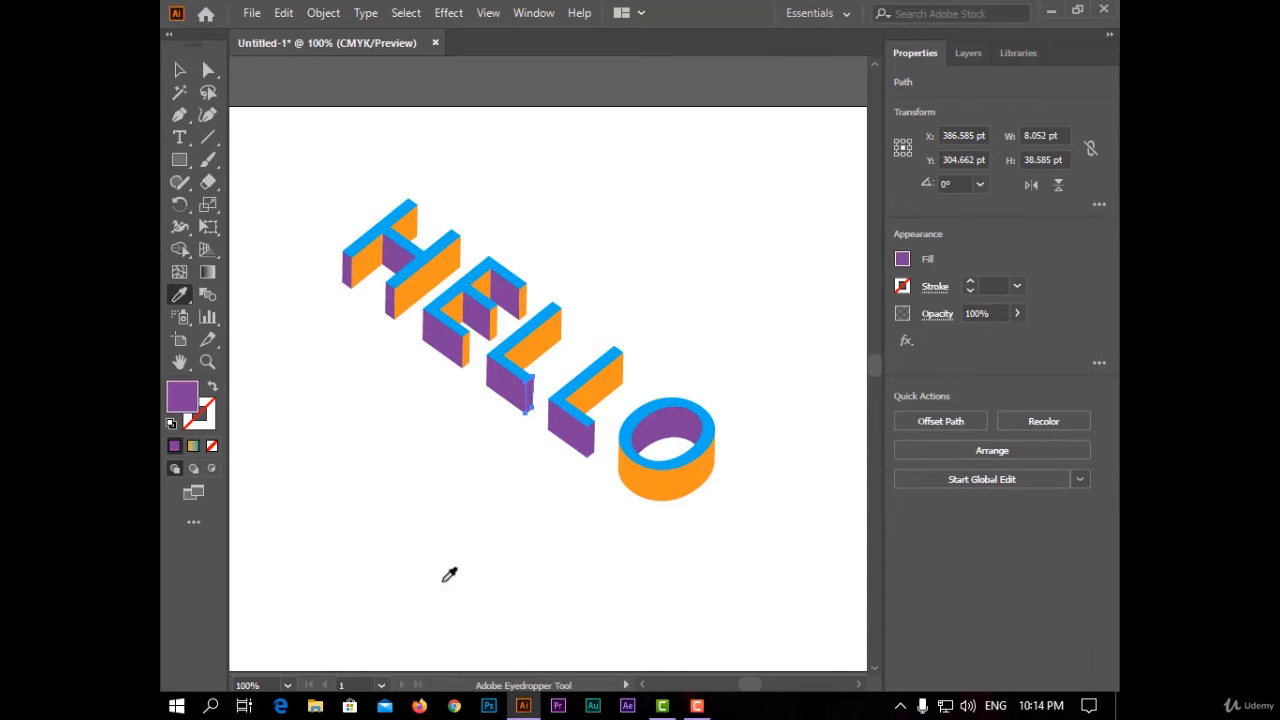
pyautogui.click(646, 458)
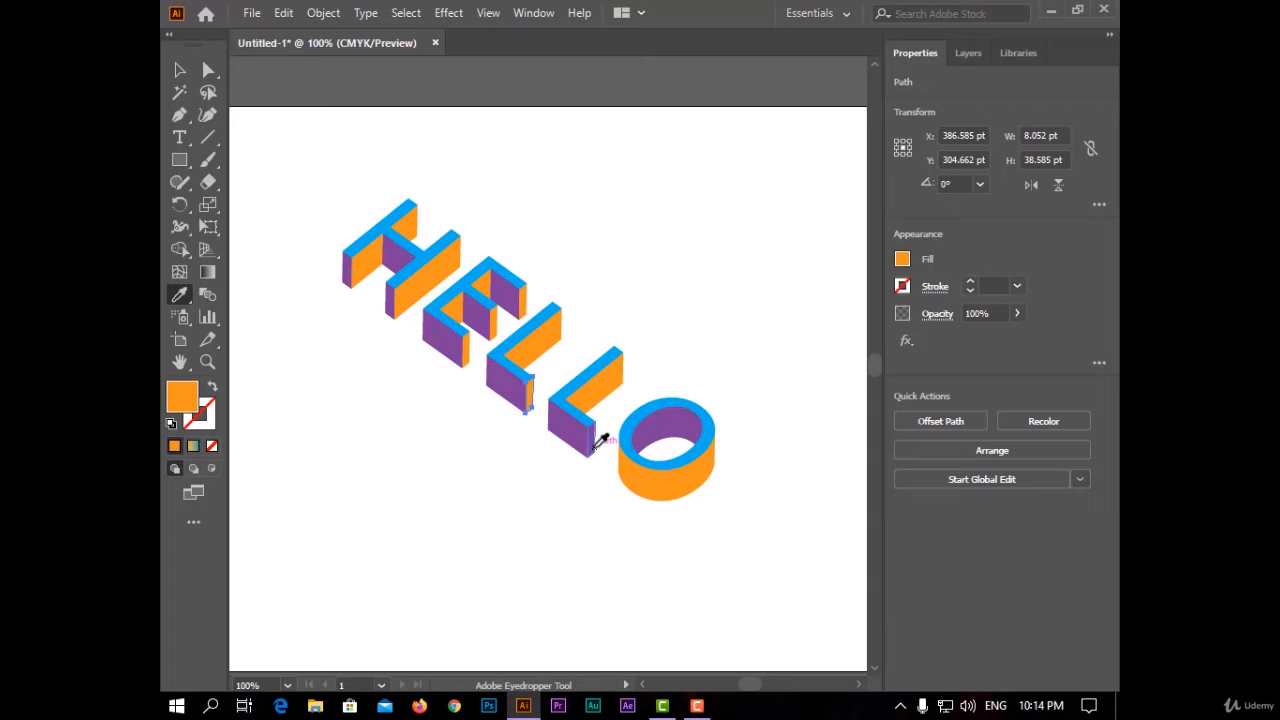
pyautogui.click(598, 441)
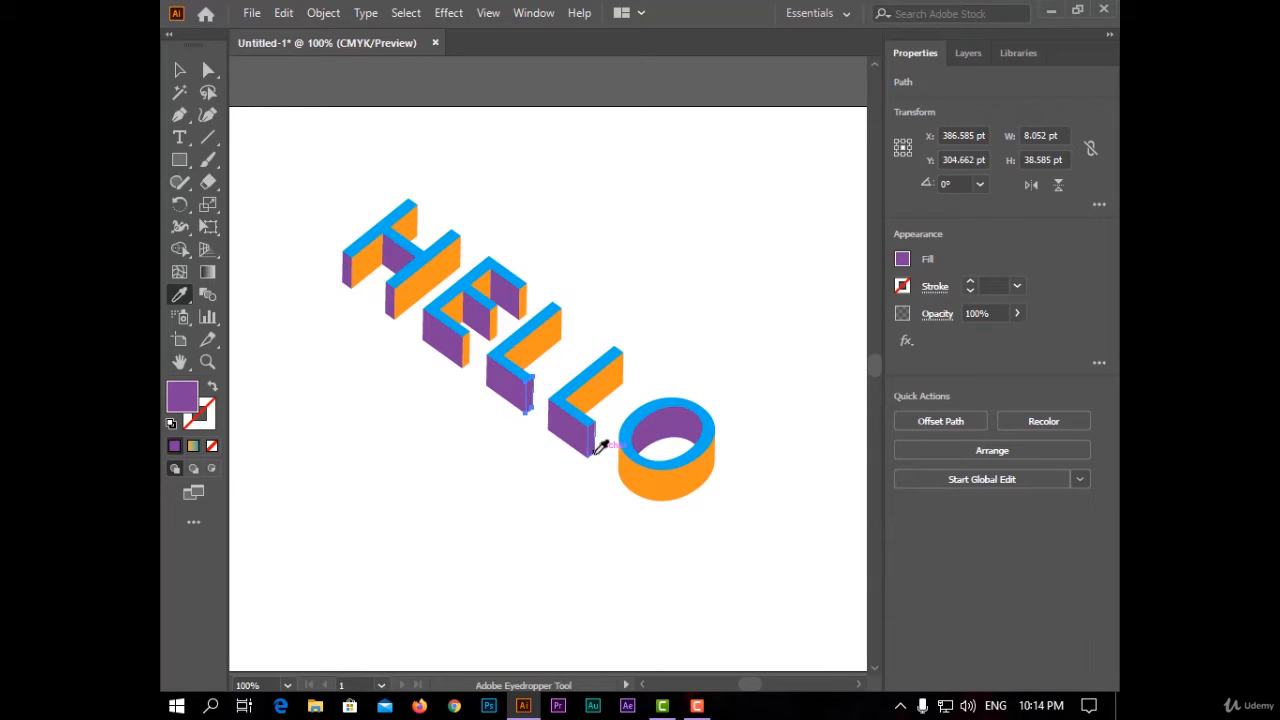
# - Sample the second L's orange side with the Eyedropper, apply it to that letter's narrow end face, and deselect everything
pyautogui.click(604, 396)
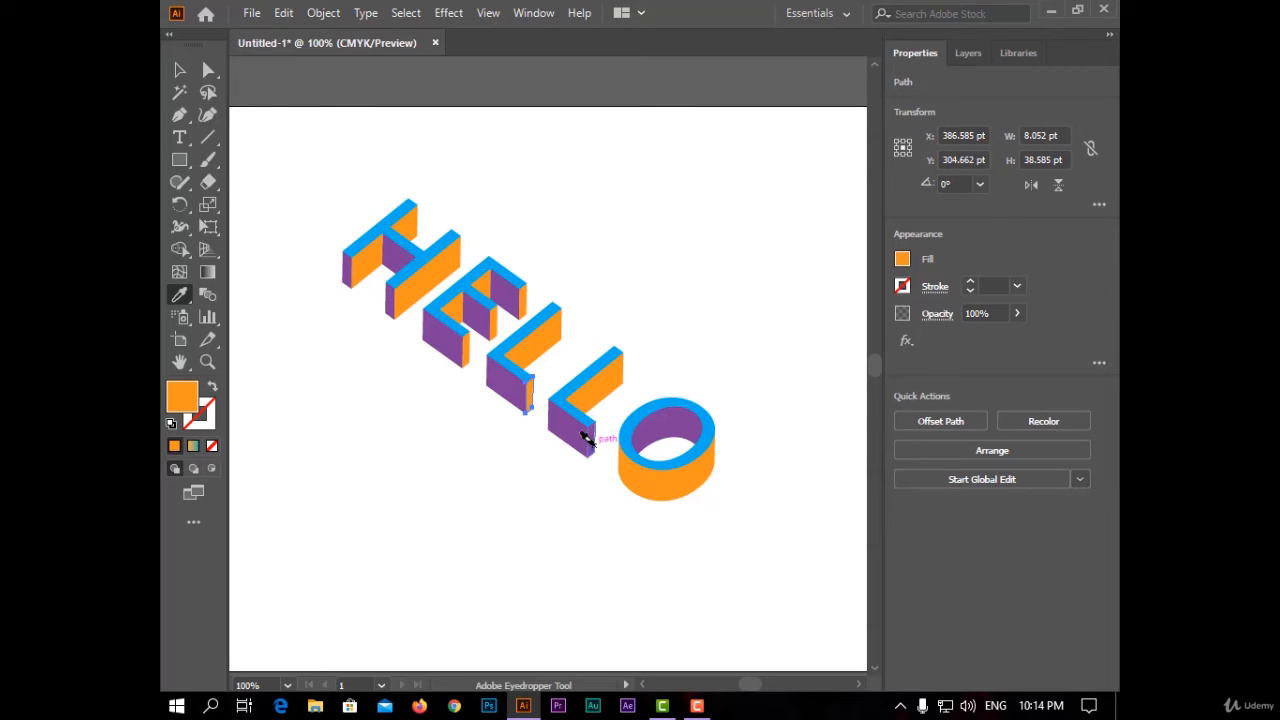
pyautogui.click(179, 70)
pyautogui.click(380, 420)
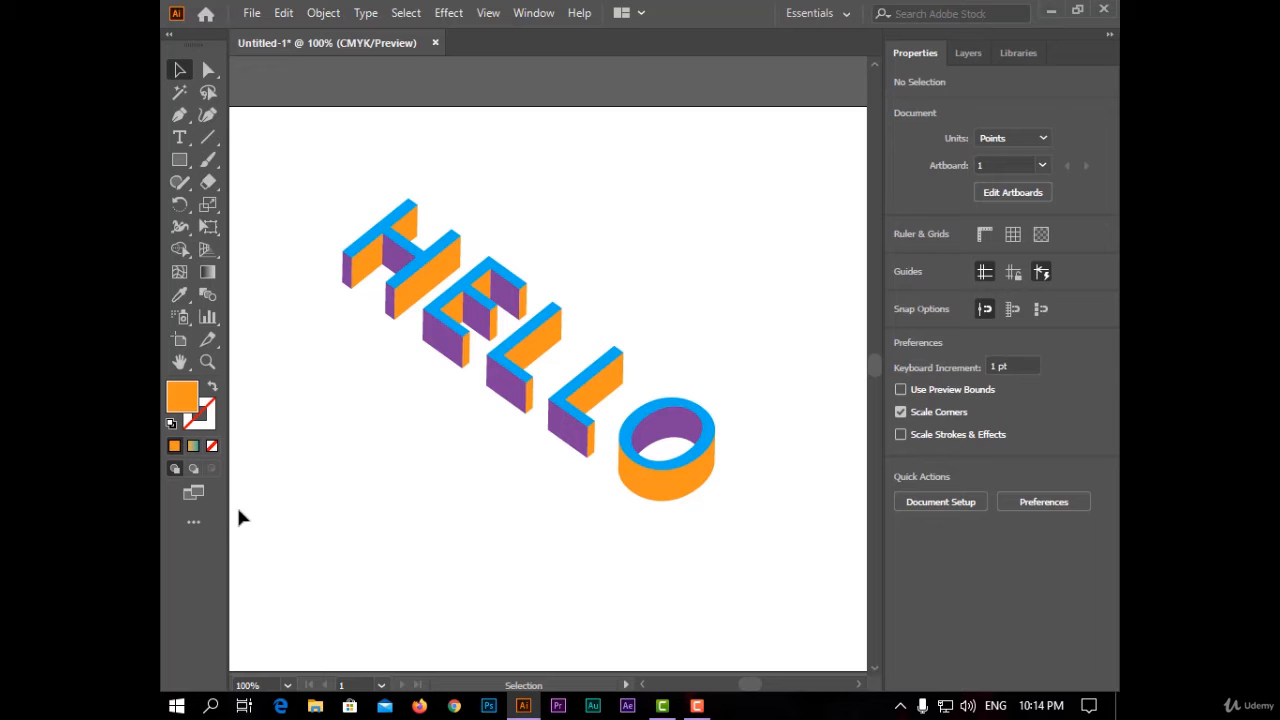
# - Outline all faces of the HELLO lettering with a 2 pt red stroke and deselect the artwork
pyautogui.moveTo(283, 510)
pyautogui.mouseDown()
pyautogui.moveTo(752, 415)
pyautogui.moveTo(738, 208)
pyautogui.moveTo(750, 188)
pyautogui.mouseUp()
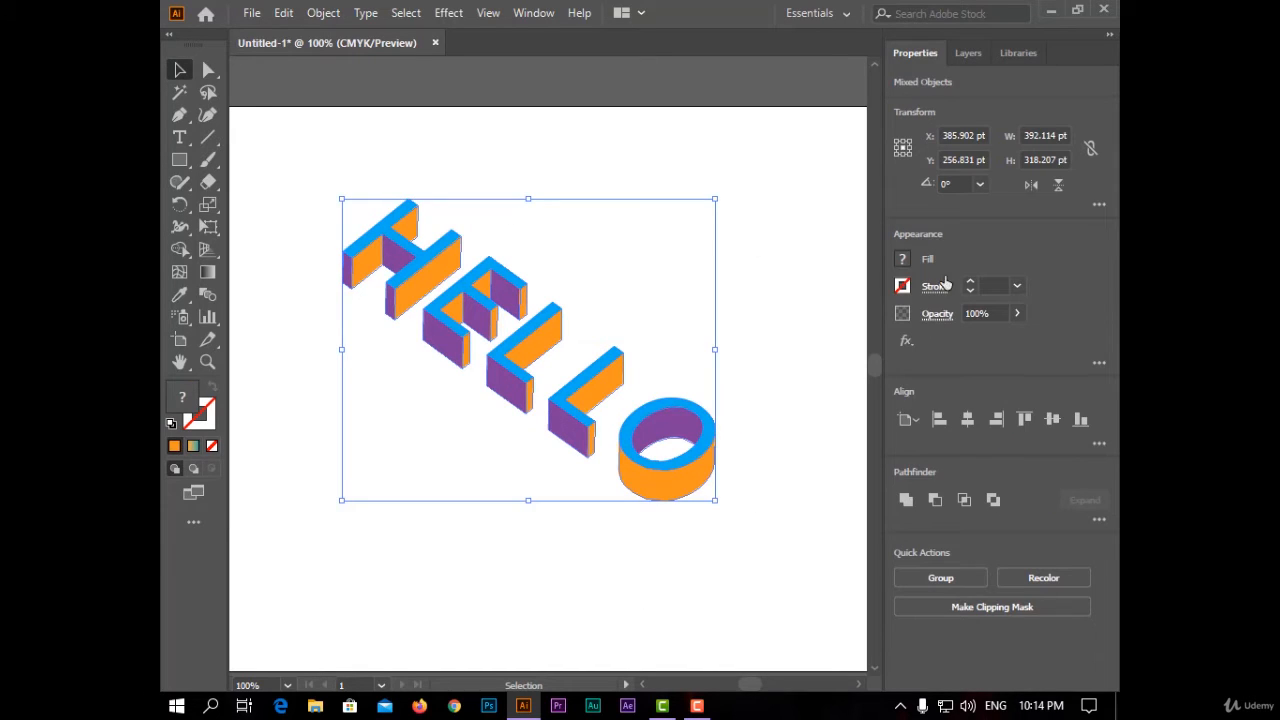
pyautogui.click(902, 287)
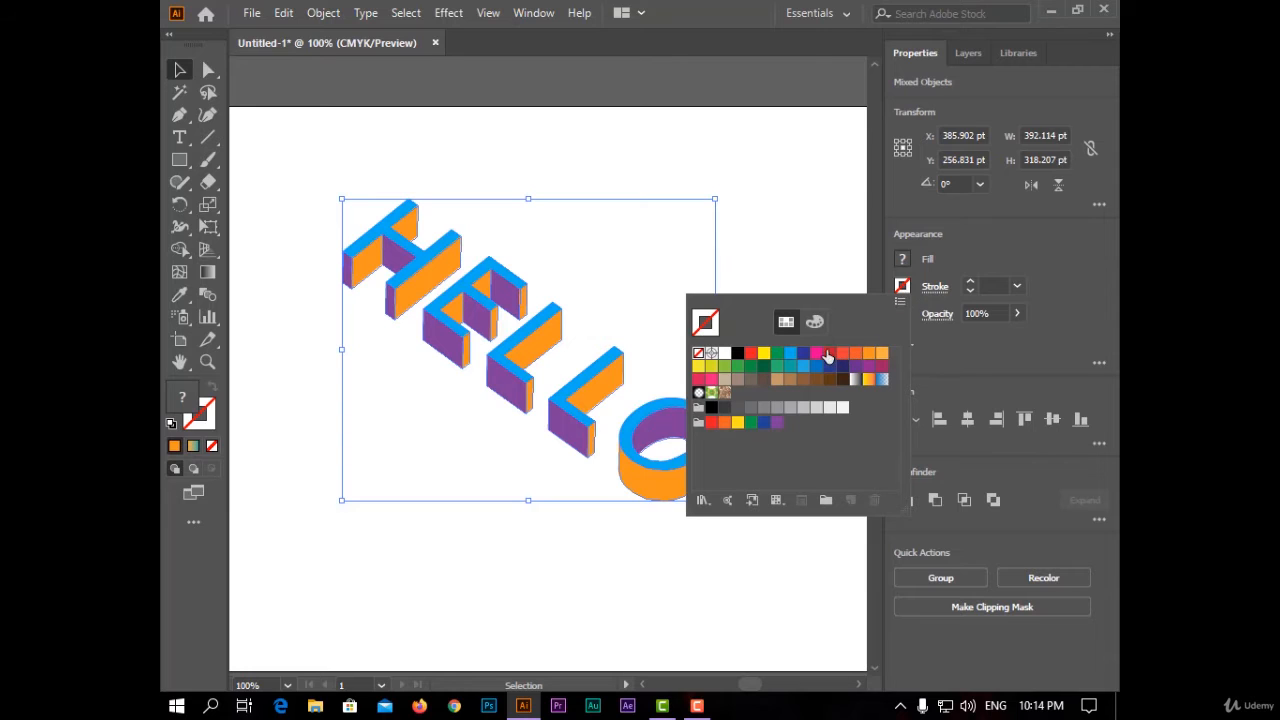
pyautogui.click(828, 353)
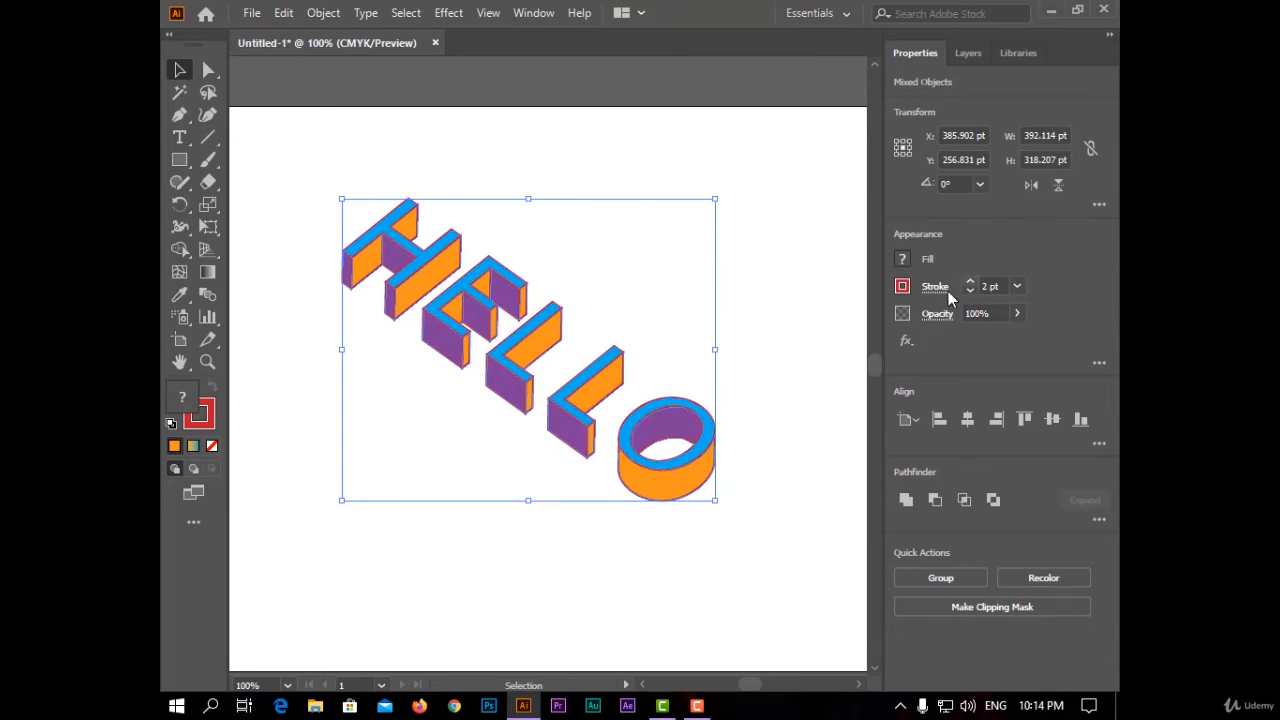
pyautogui.click(753, 354)
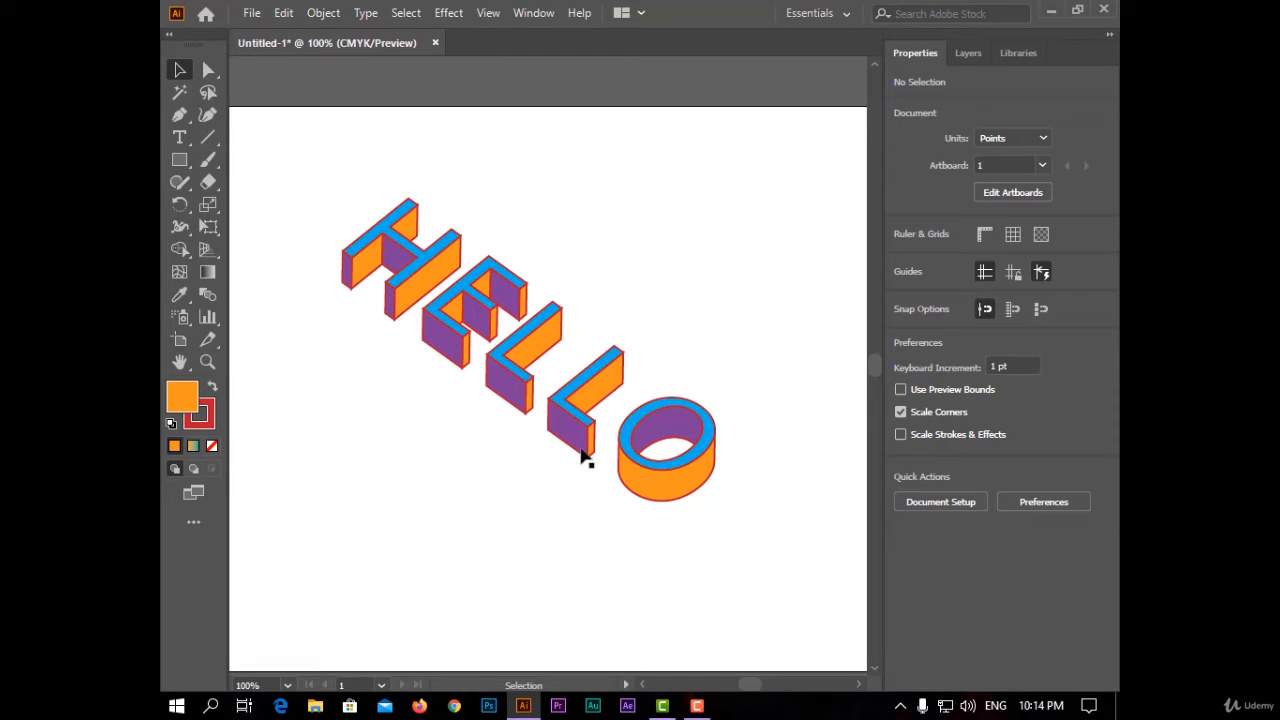
# - Duplicate the H's narrow purple end face onto the empty area below the lettering and deselect it
pyautogui.click(350, 280)
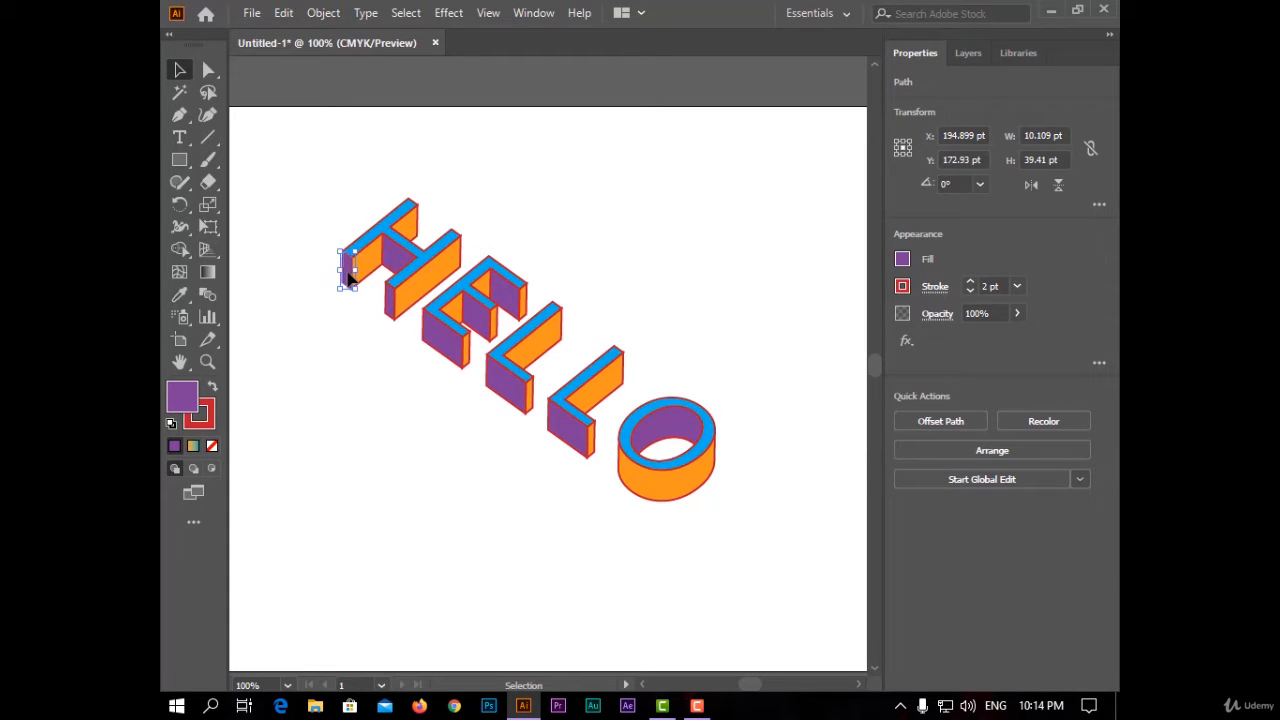
pyautogui.moveTo(350, 280); pyautogui.dragTo(358, 455)
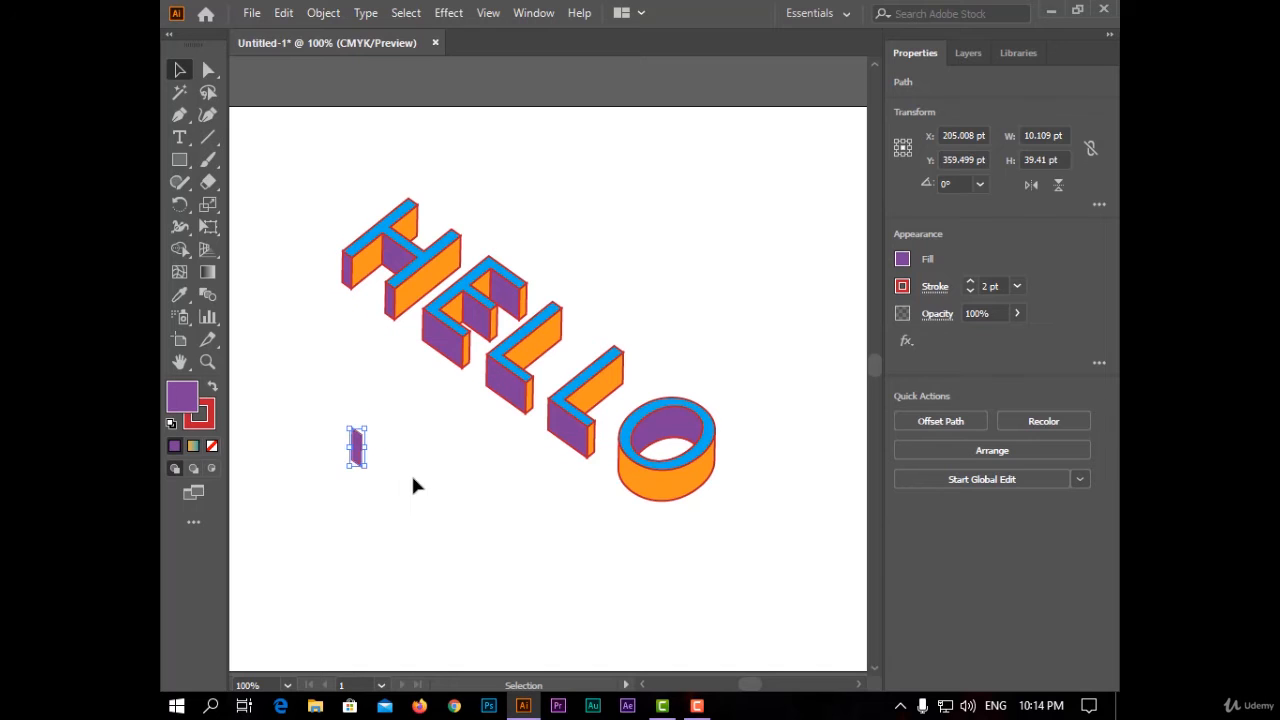
pyautogui.click(350, 477)
pyautogui.scroll(3, 350, 476)
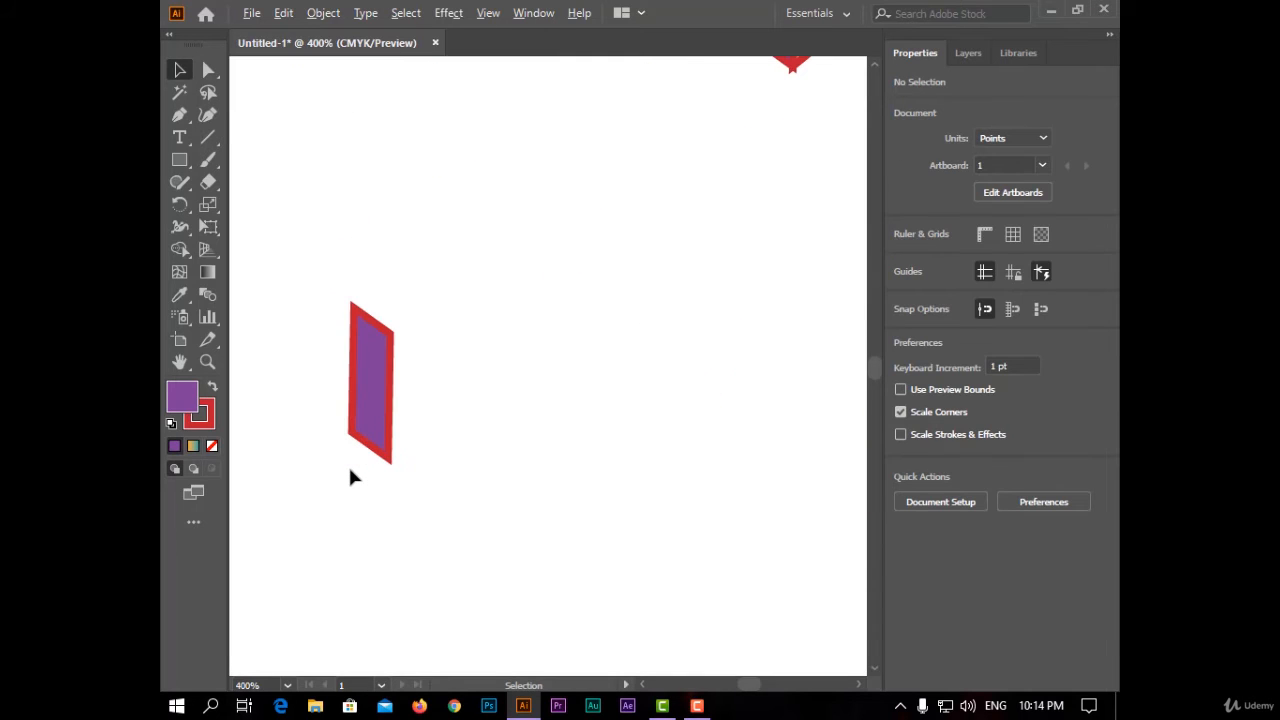
# - Delete the two right-hand anchor points of the duplicated face to leave one vertical edge, and copy that edge's height value
pyautogui.click(208, 70)
pyautogui.moveTo(436, 300); pyautogui.dragTo(372, 492)
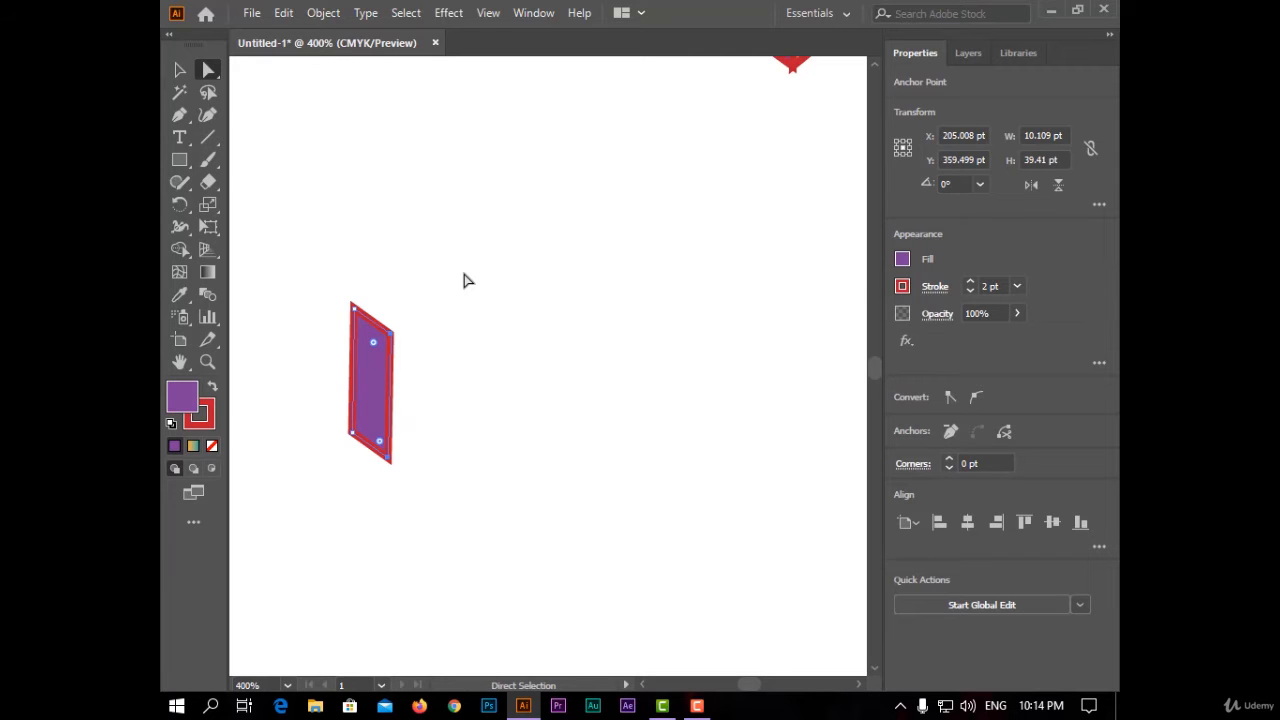
pyautogui.hotkey('ctrl', 'z')
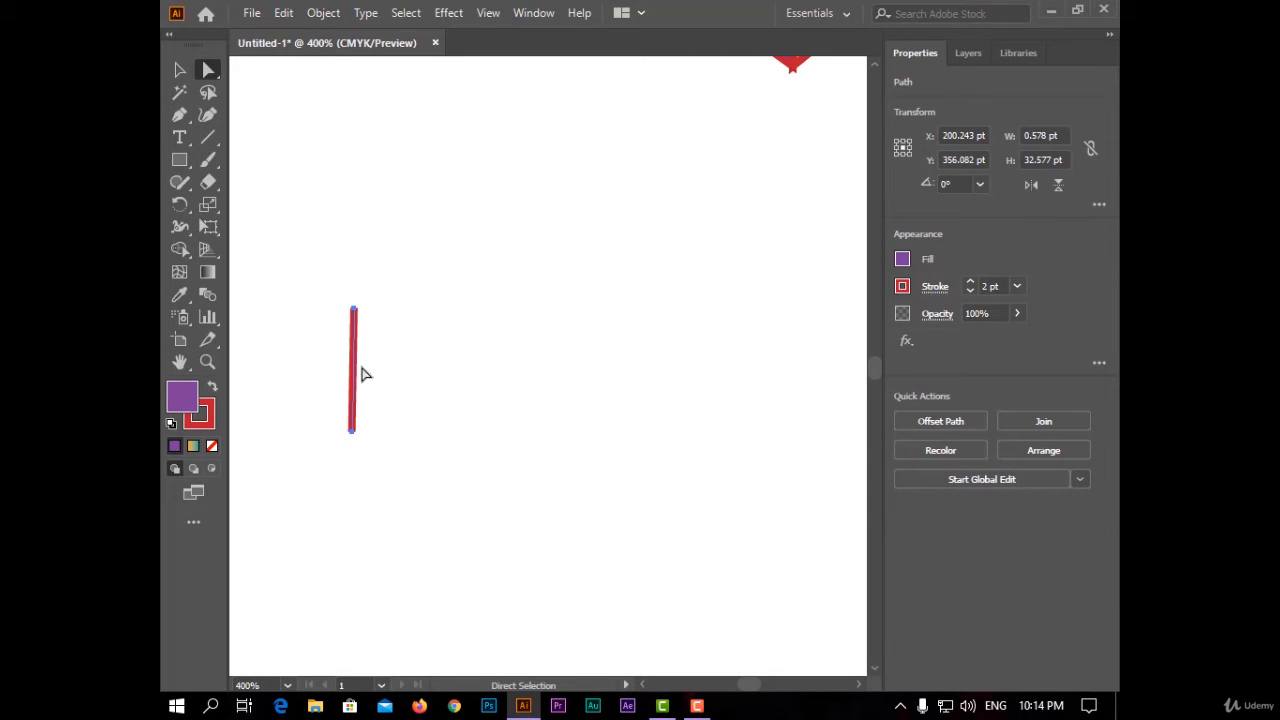
pyautogui.moveTo(1066, 162); pyautogui.dragTo(1006, 168)
pyautogui.rightClick(1040, 162)
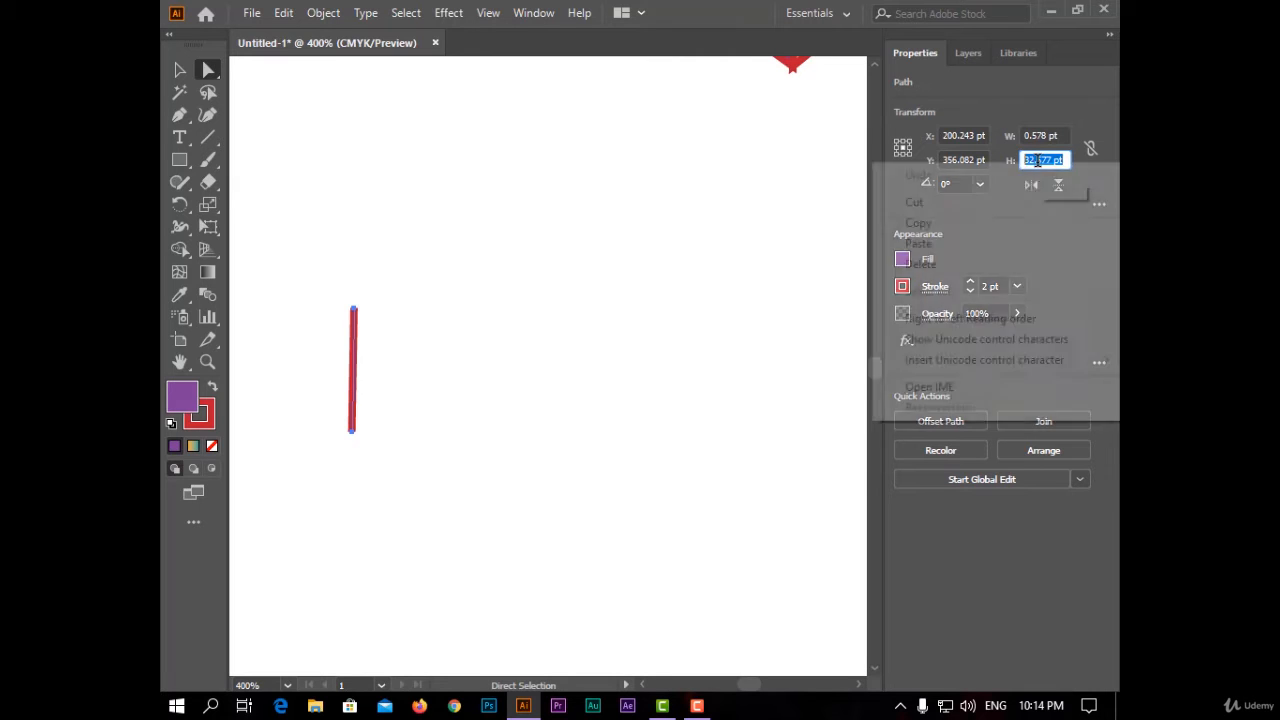
pyautogui.click(1025, 222)
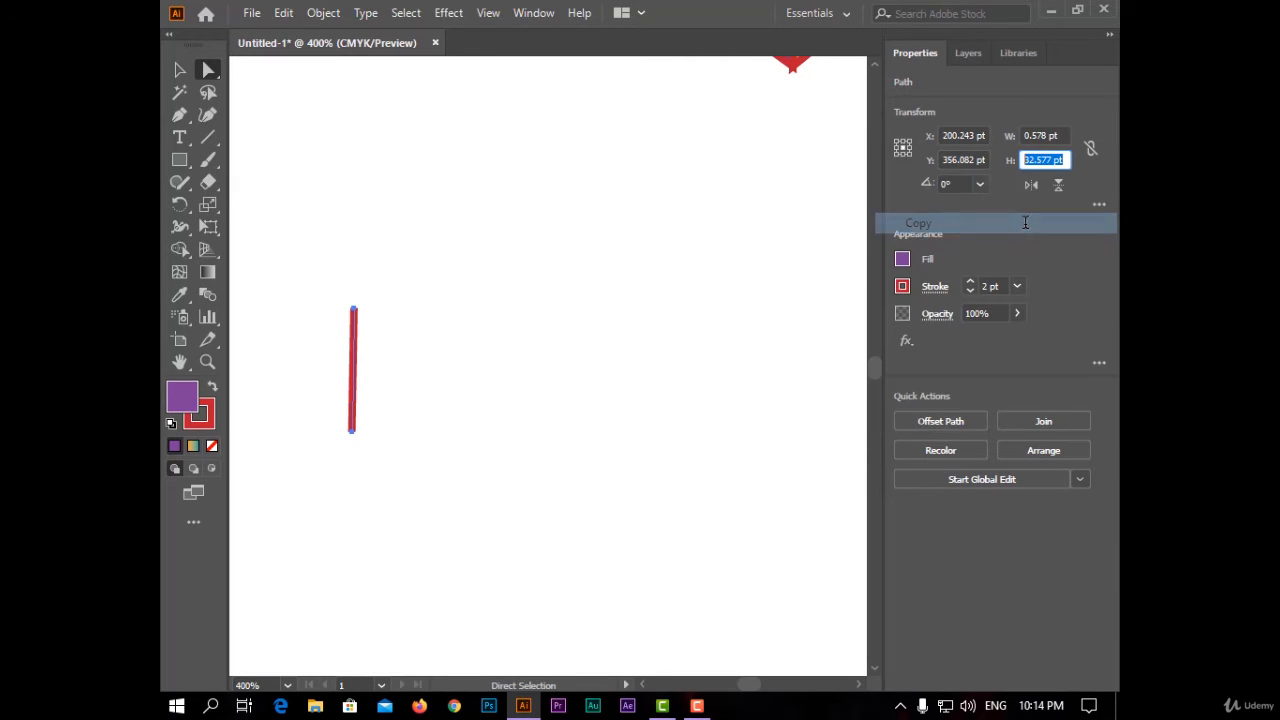
# - Delete the leftover vertical line below the HELLO lettering
pyautogui.click(180, 69)
pyautogui.click(500, 330)
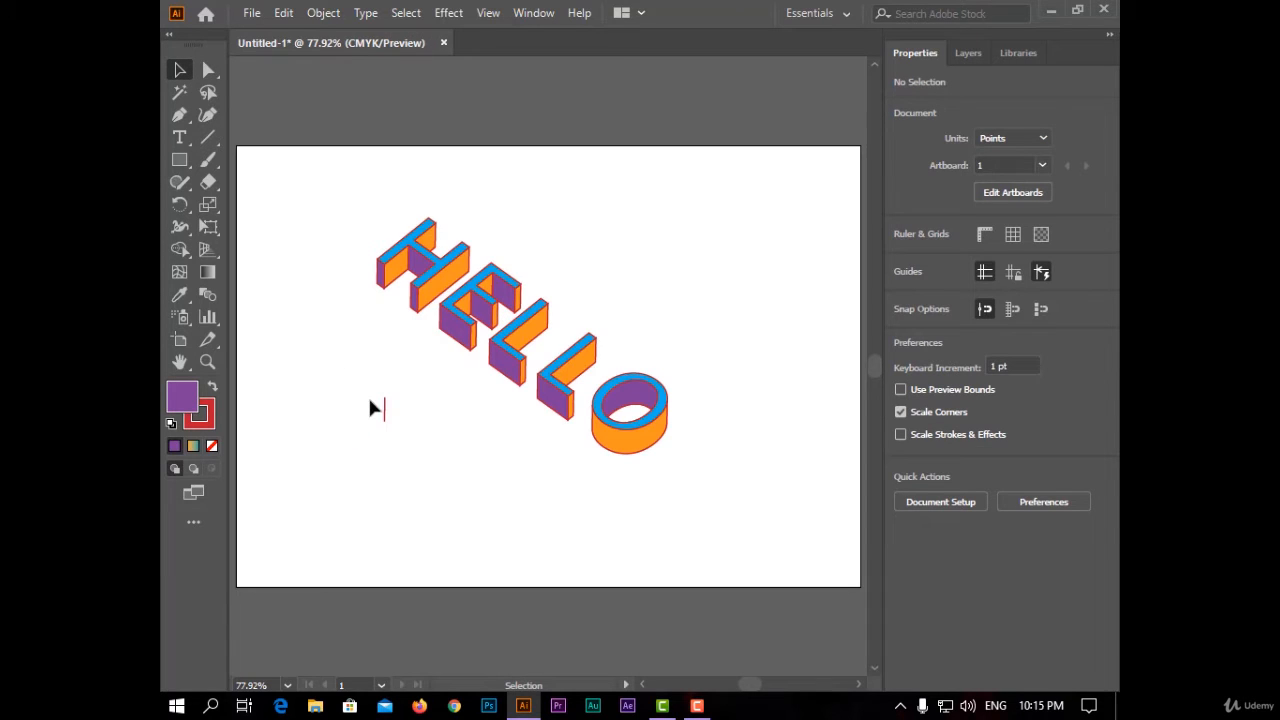
pyautogui.moveTo(374, 388); pyautogui.dragTo(440, 472)
pyautogui.press('Delete')
pyautogui.scroll(2, 456, 375)
pyautogui.scroll(-1, 458, 383)
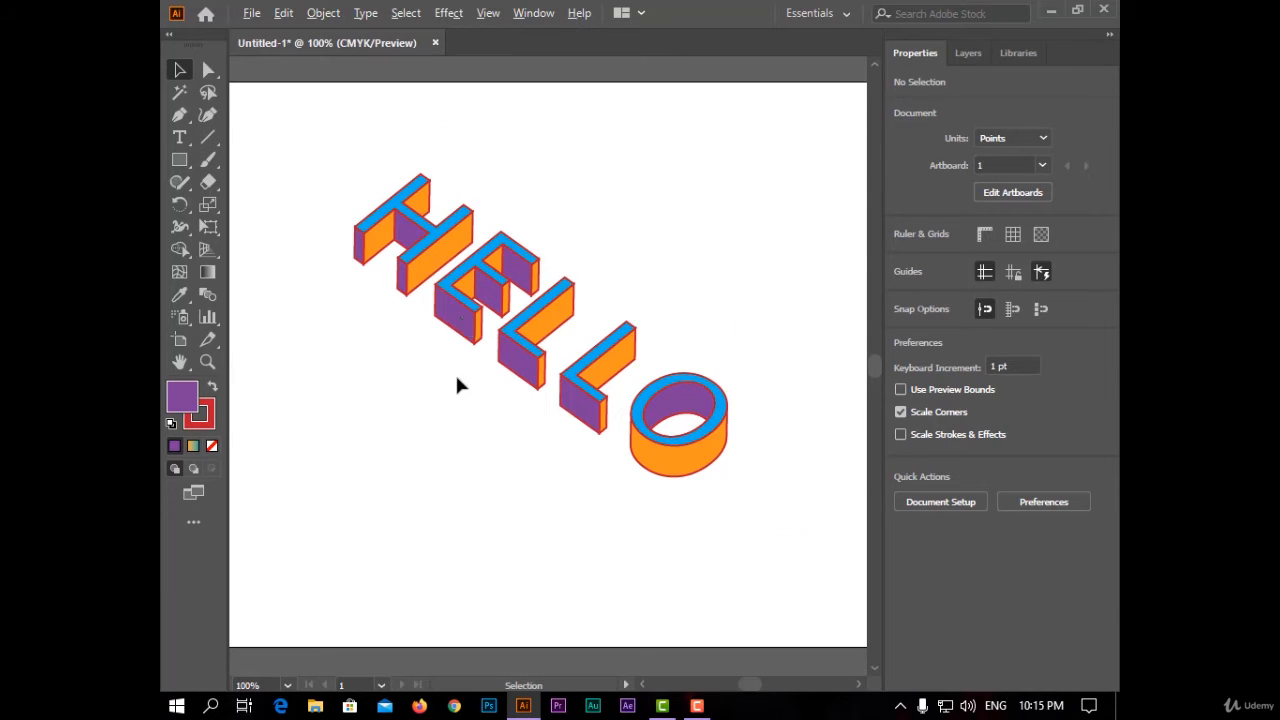
# - Select the blue top faces of all five HELLO letters and group them
pyautogui.click(430, 237)
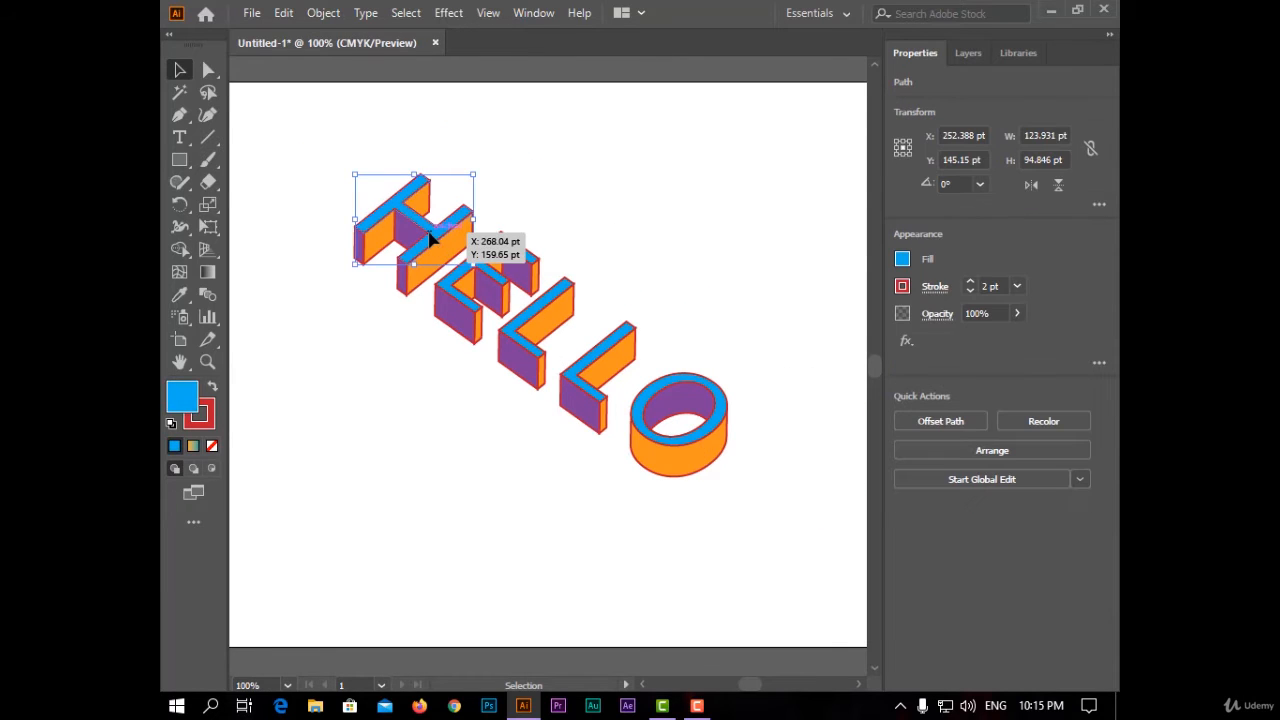
pyautogui.keyDown('shift'); pyautogui.click(449, 287); pyautogui.keyUp('shift')
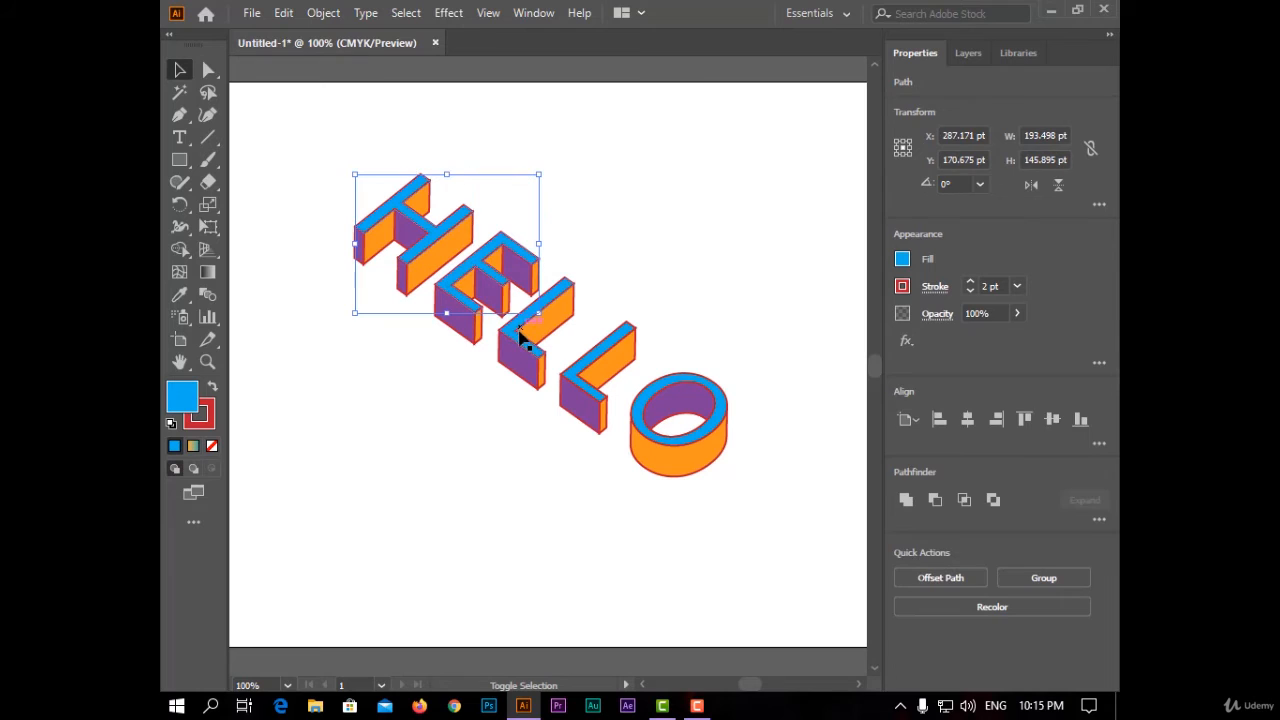
pyautogui.keyDown('shift'); pyautogui.click(510, 338); pyautogui.keyUp('shift')
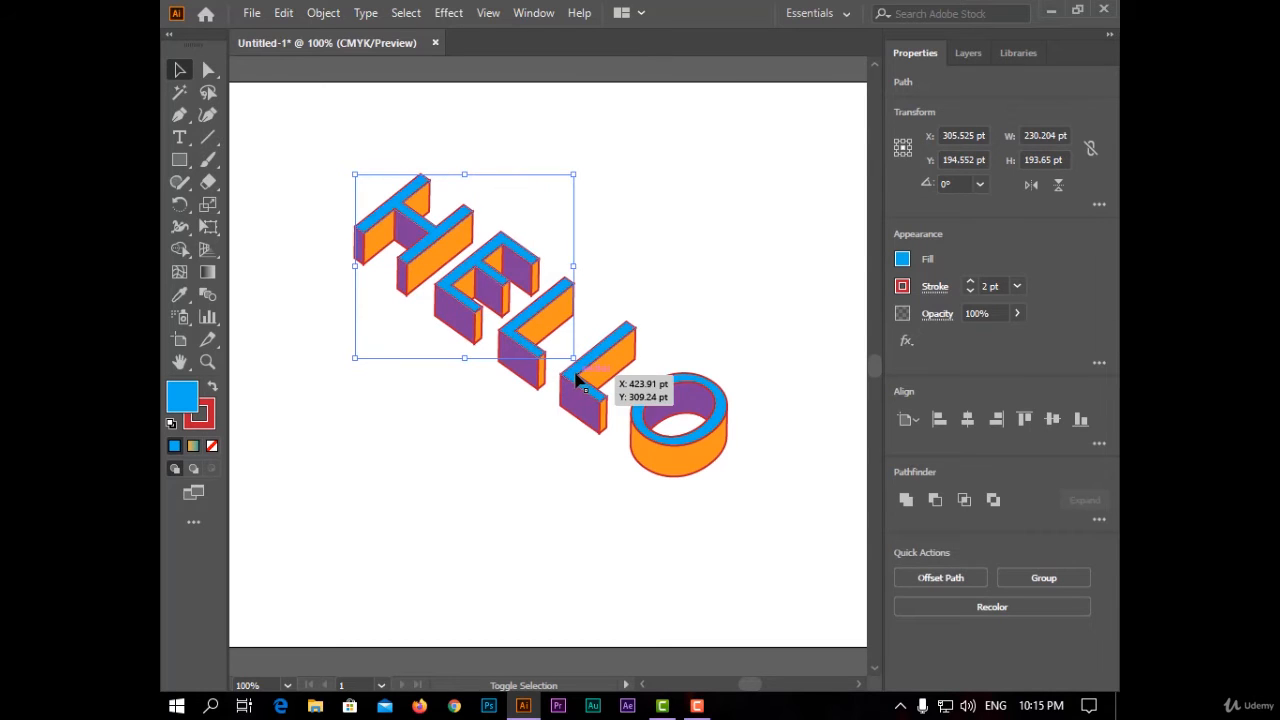
pyautogui.keyDown('shift'); pyautogui.click(576, 381); pyautogui.keyUp('shift')
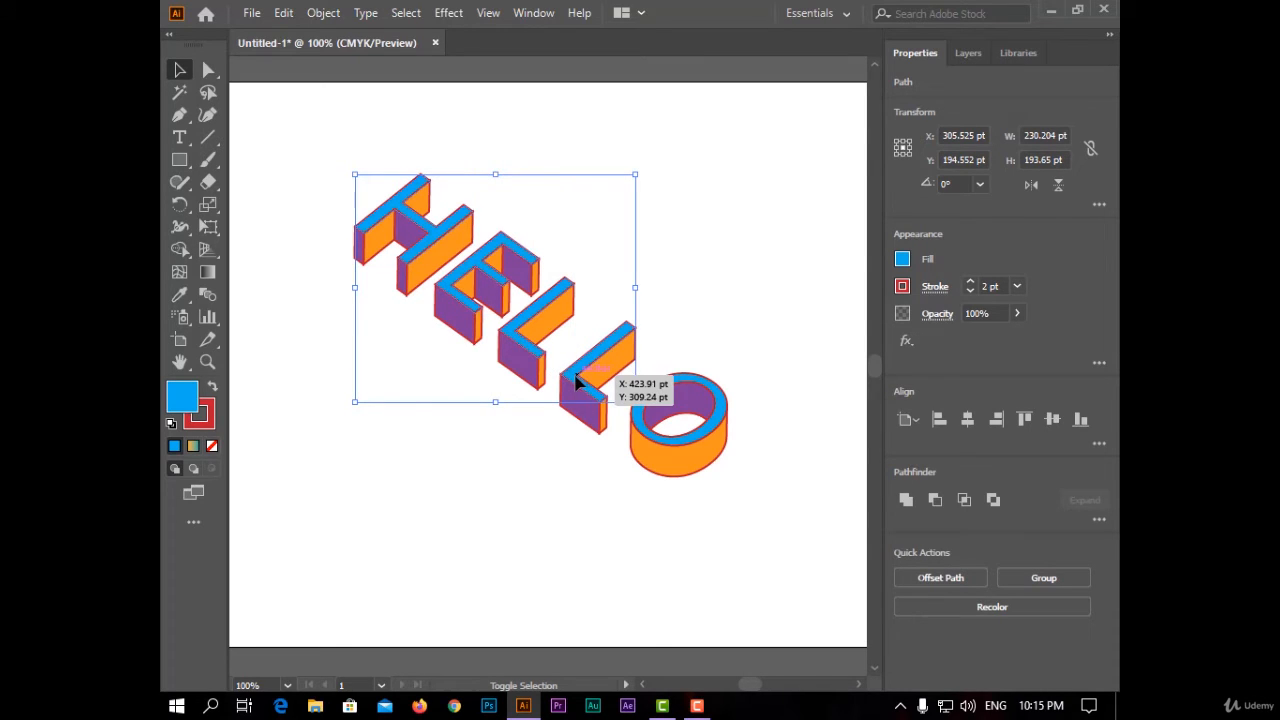
pyautogui.keyDown('shift'); pyautogui.click(644, 426); pyautogui.keyUp('shift')
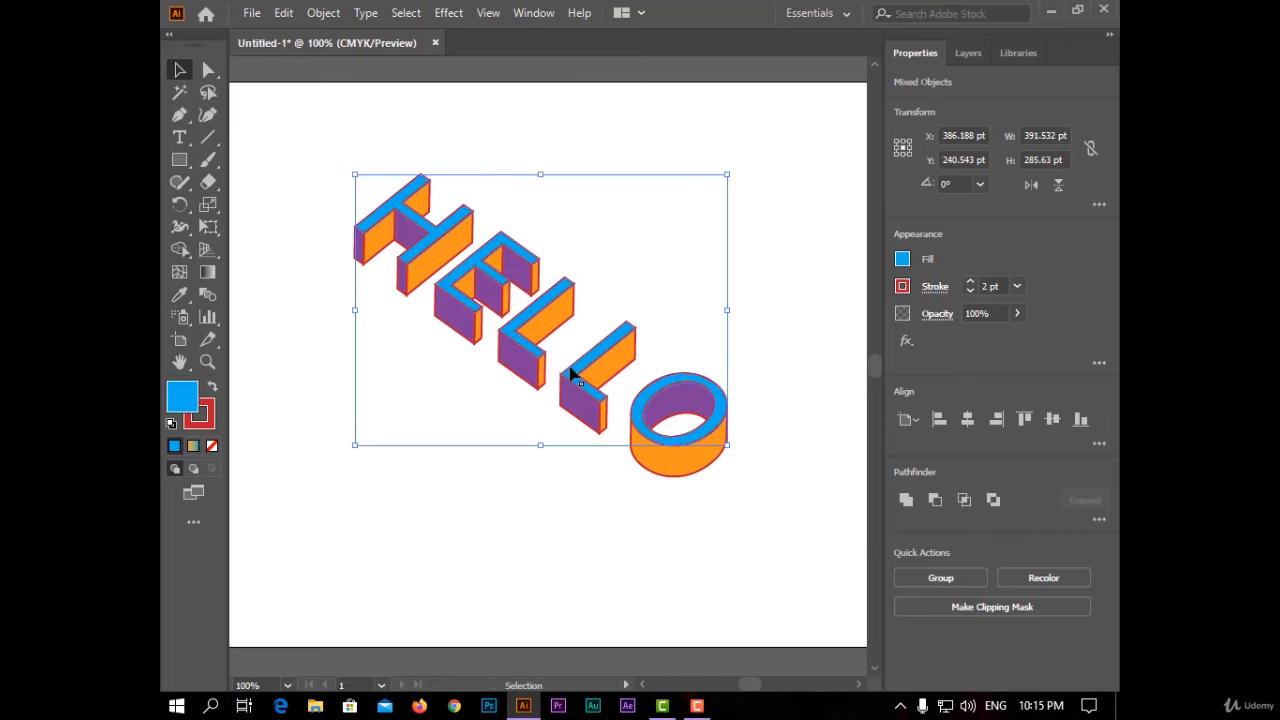
pyautogui.rightClick(514, 330)
pyautogui.click(618, 466)
# - Create a copy of the blue face group moved 0 pt horizontally and 32.577 pt vertically
pyautogui.rightClick(531, 319)
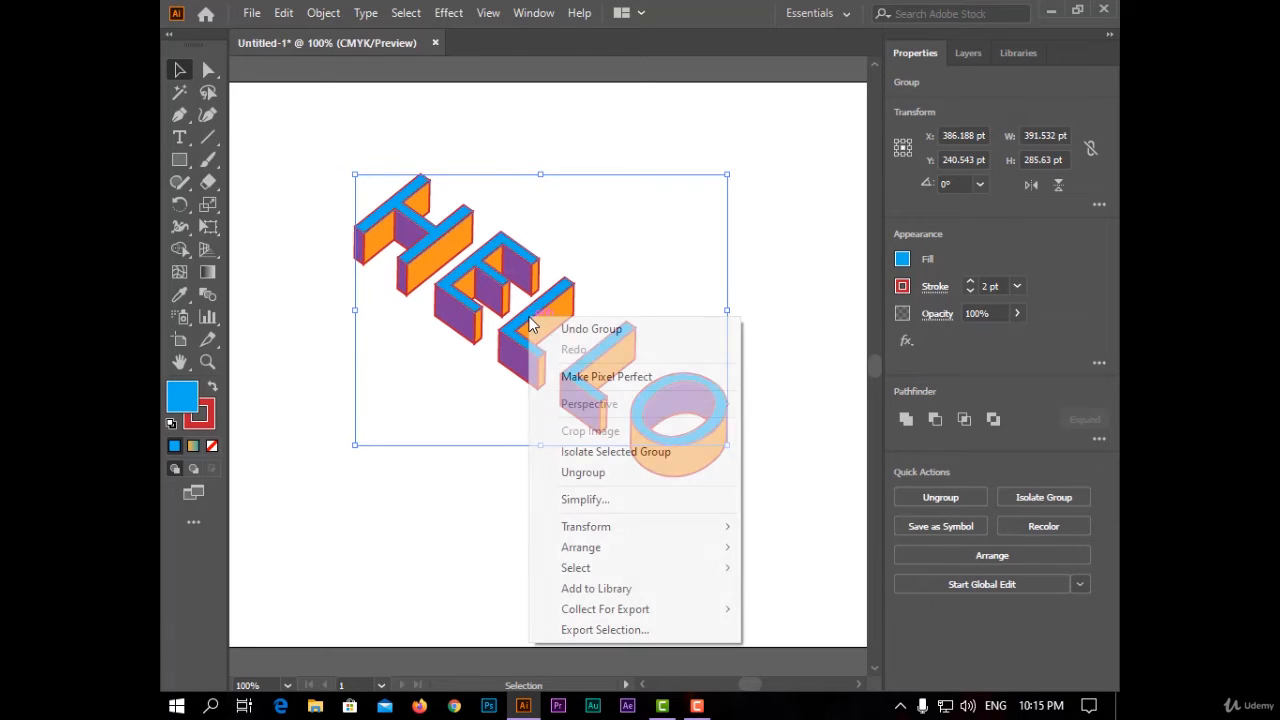
pyautogui.moveTo(685, 527)
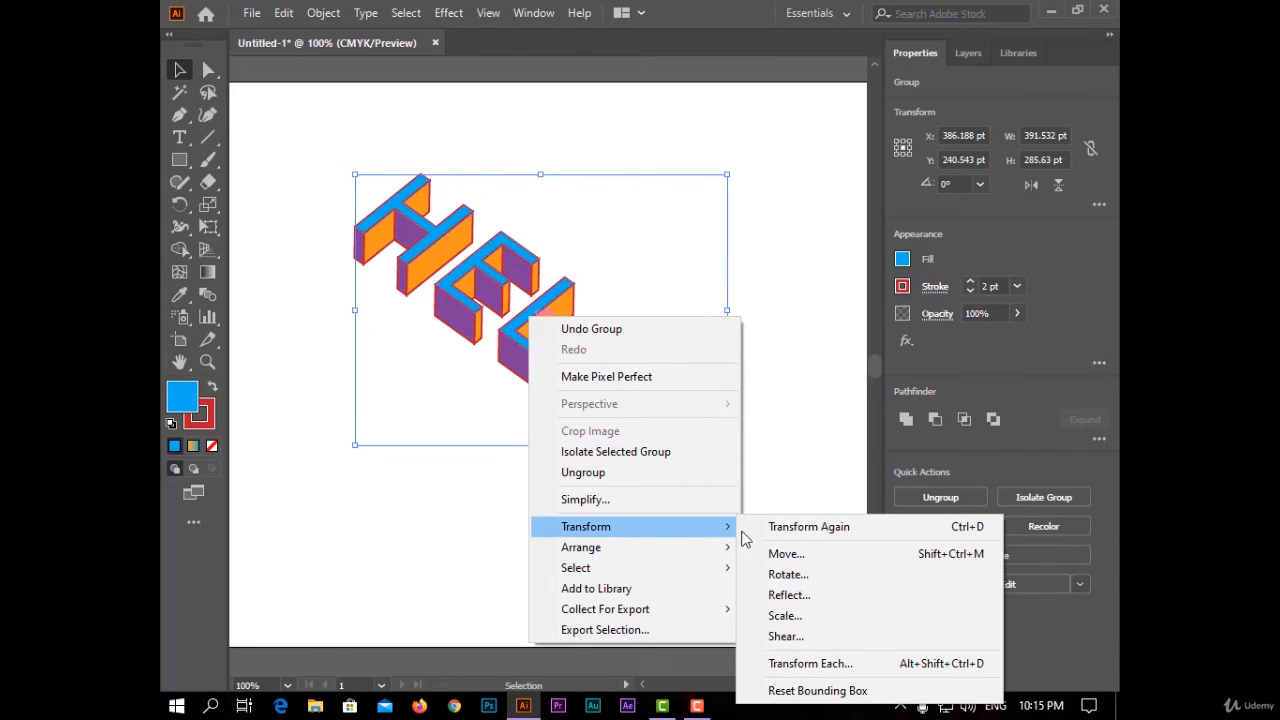
pyautogui.click(786, 553)
pyautogui.moveTo(946, 177); pyautogui.dragTo(917, 138)
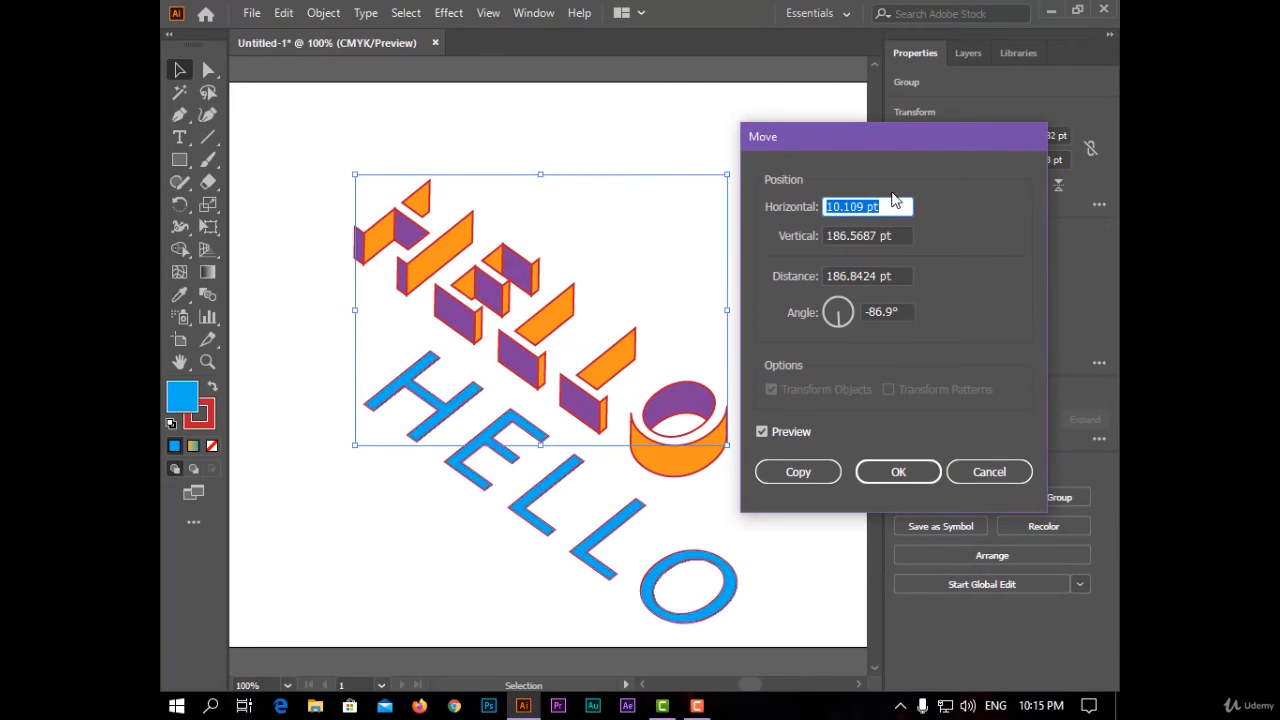
pyautogui.write('0')
pyautogui.press('Tab')
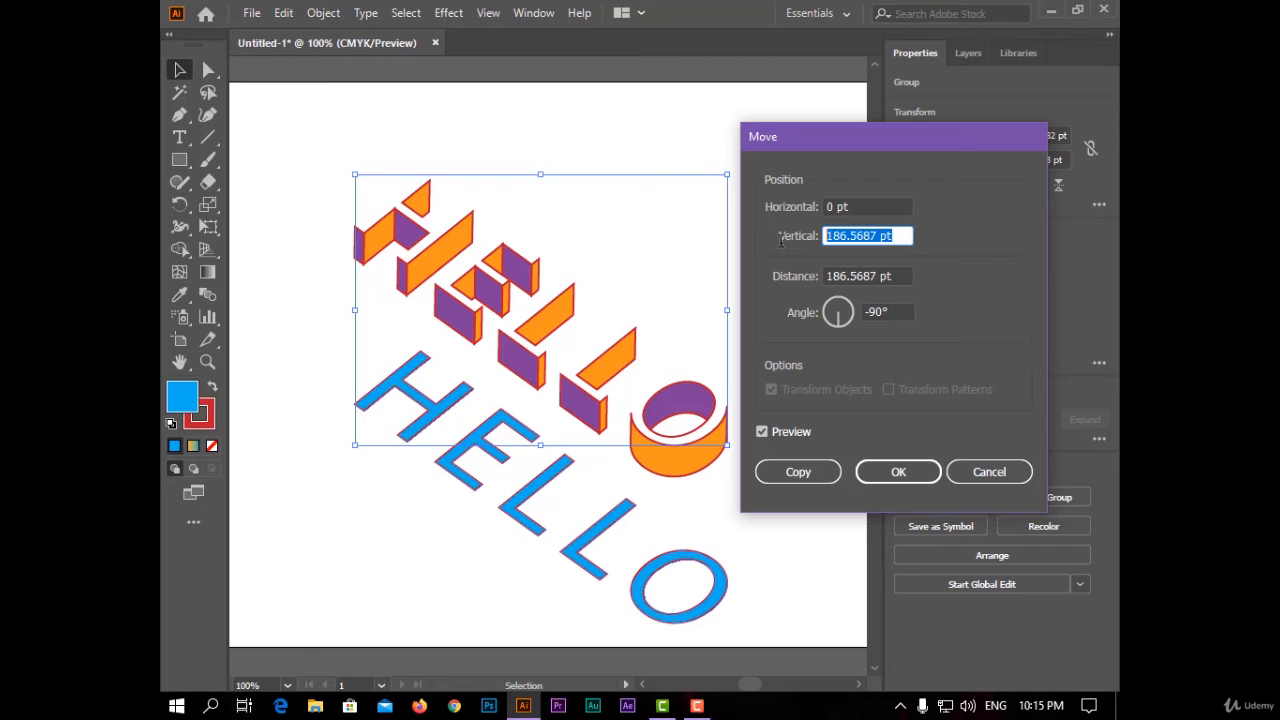
pyautogui.write('32.577 pt')
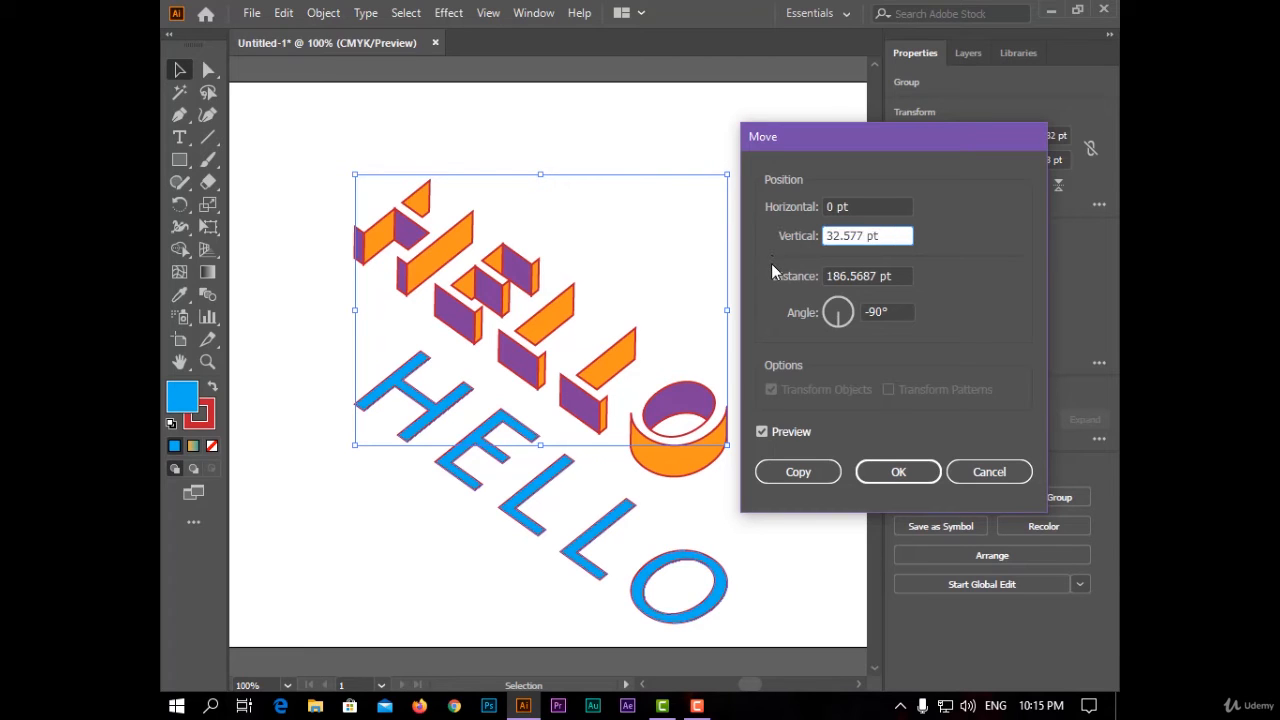
pyautogui.press('Tab')
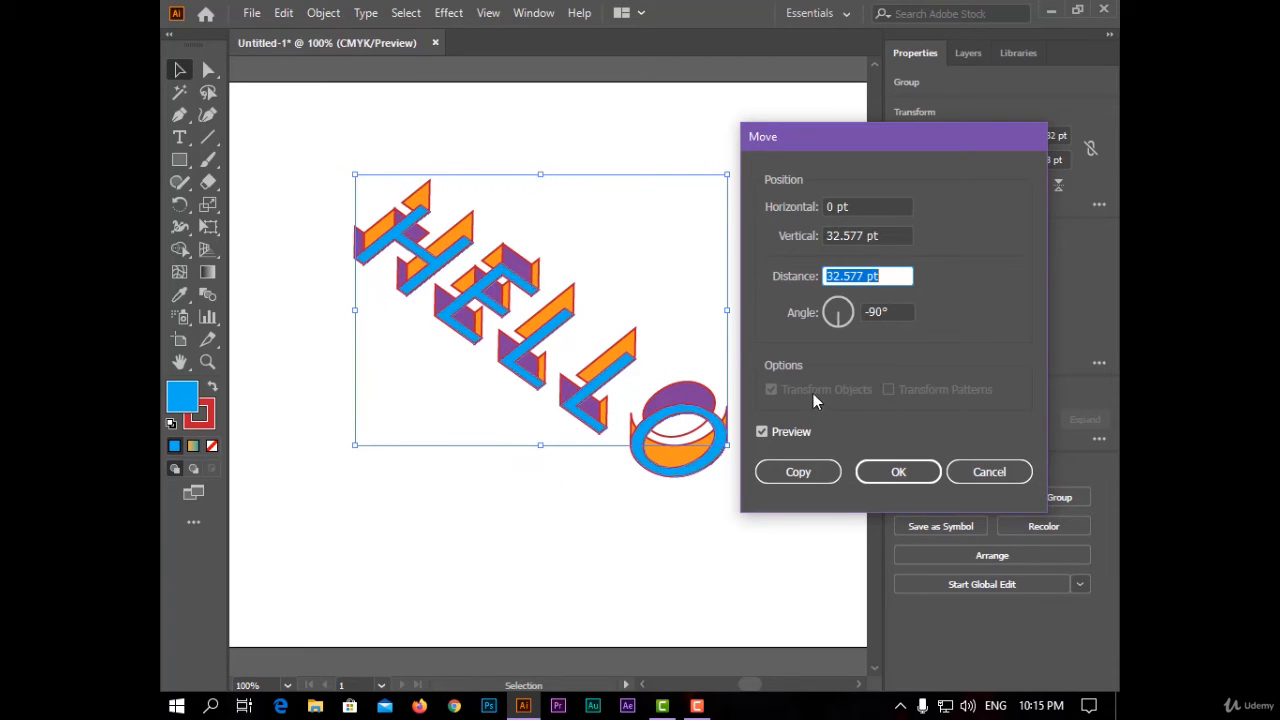
pyautogui.click(818, 474)
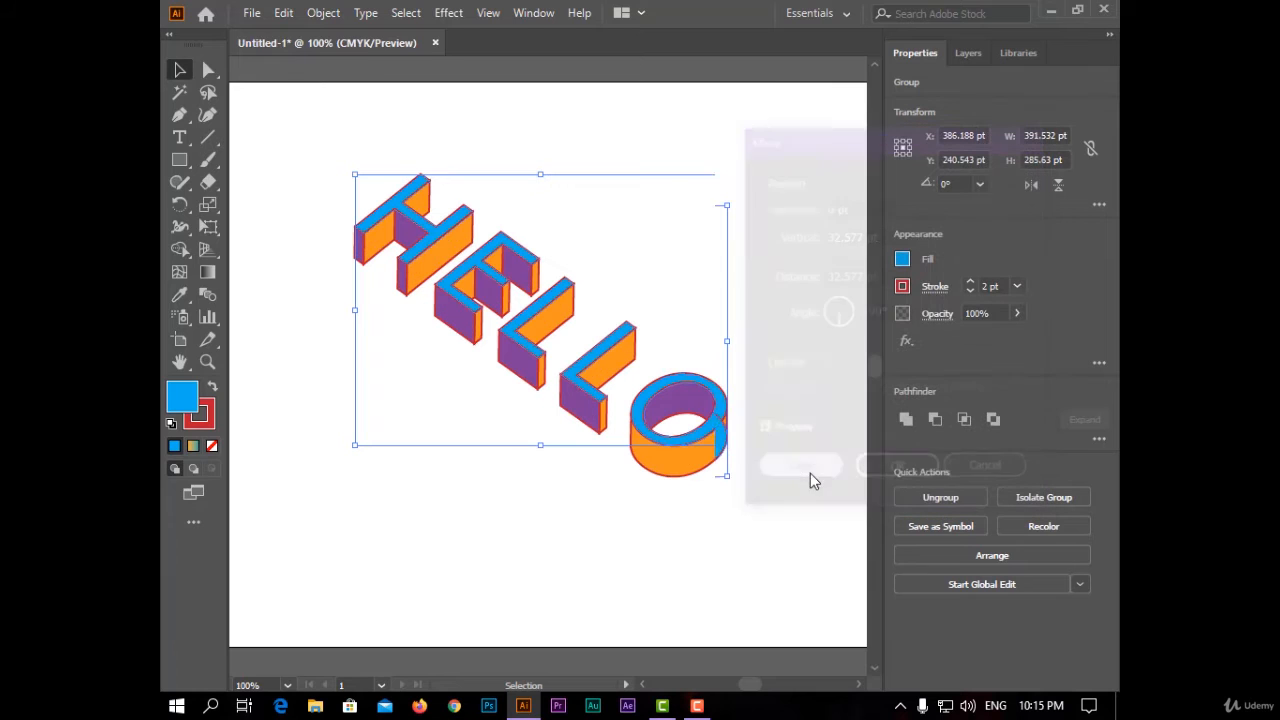
# - Send the copied face group to the back, behind all the lettering
pyautogui.rightClick(484, 287)
pyautogui.moveTo(637, 511)
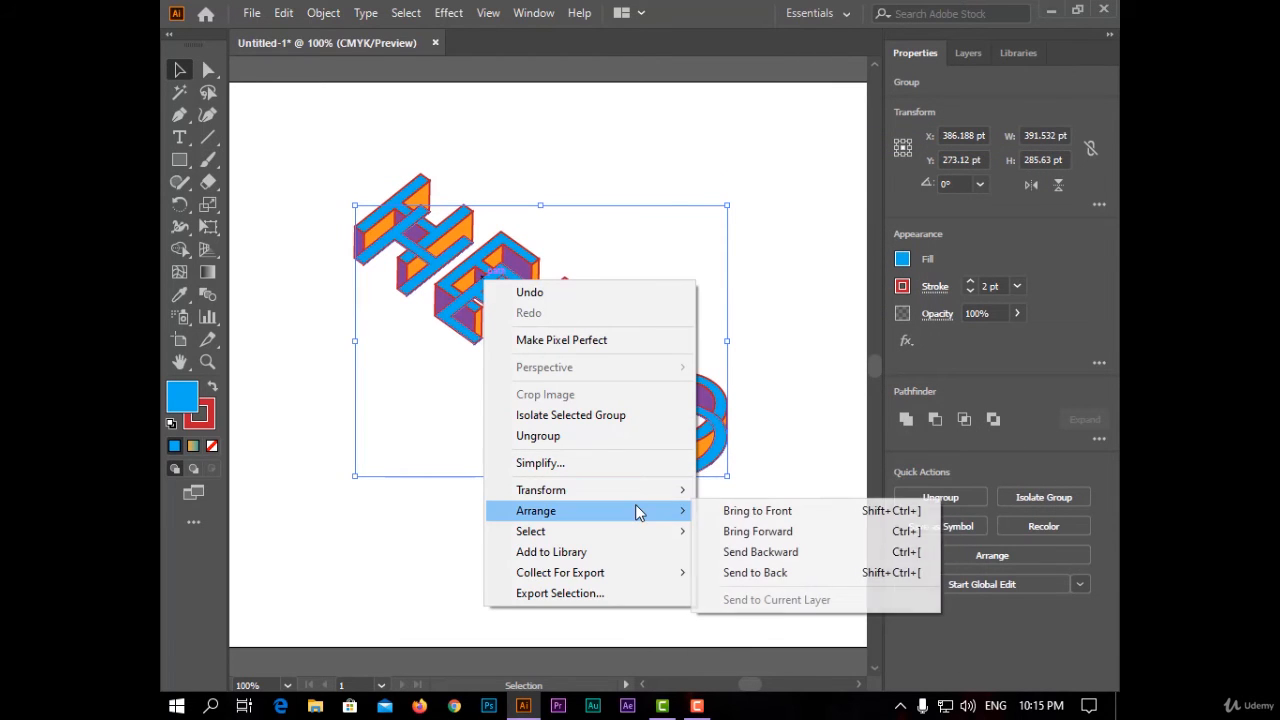
pyautogui.click(800, 572)
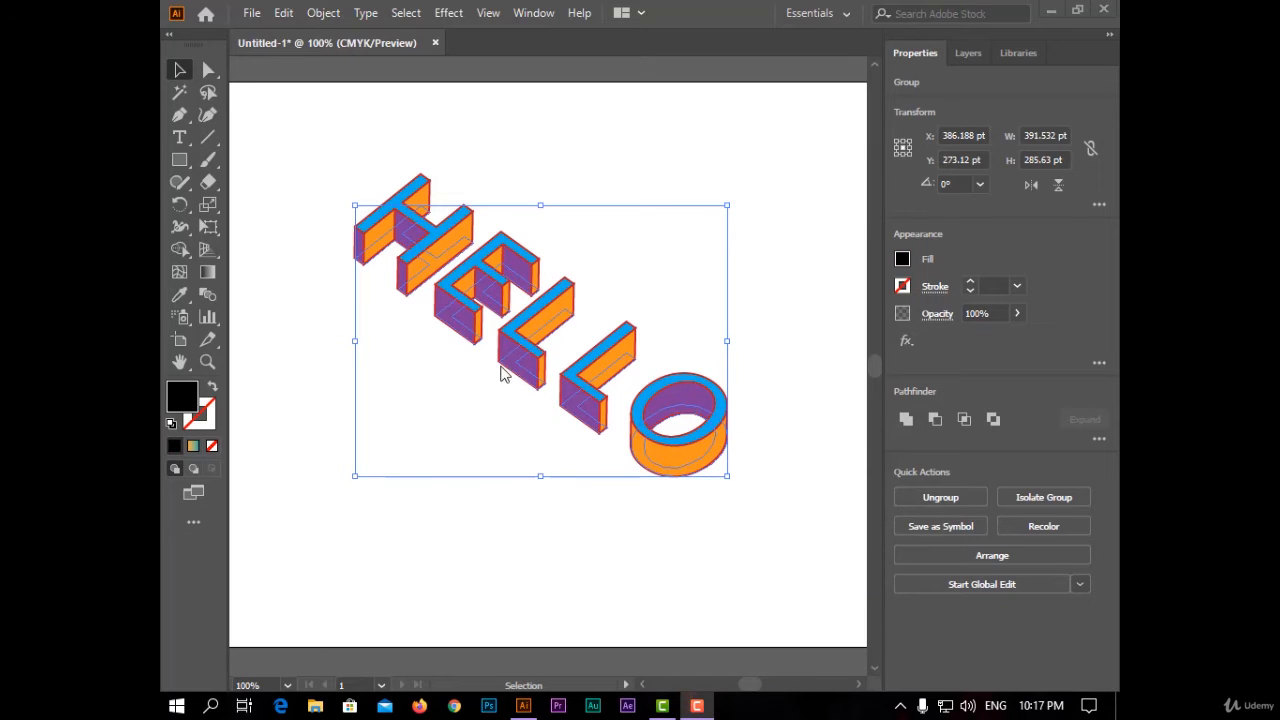
# - Apply a Transform effect to the black group at the back, with 200 copies and a 0.1 pt horizontal move
pyautogui.click(448, 14)
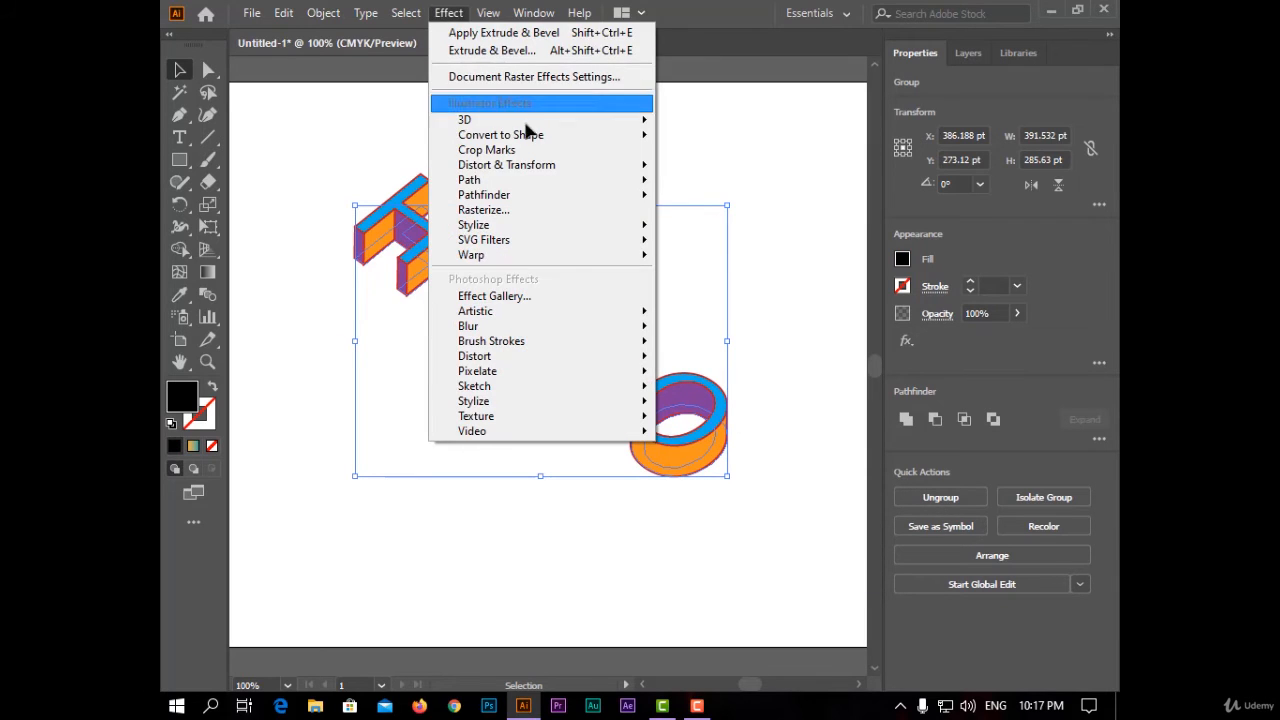
pyautogui.moveTo(593, 168)
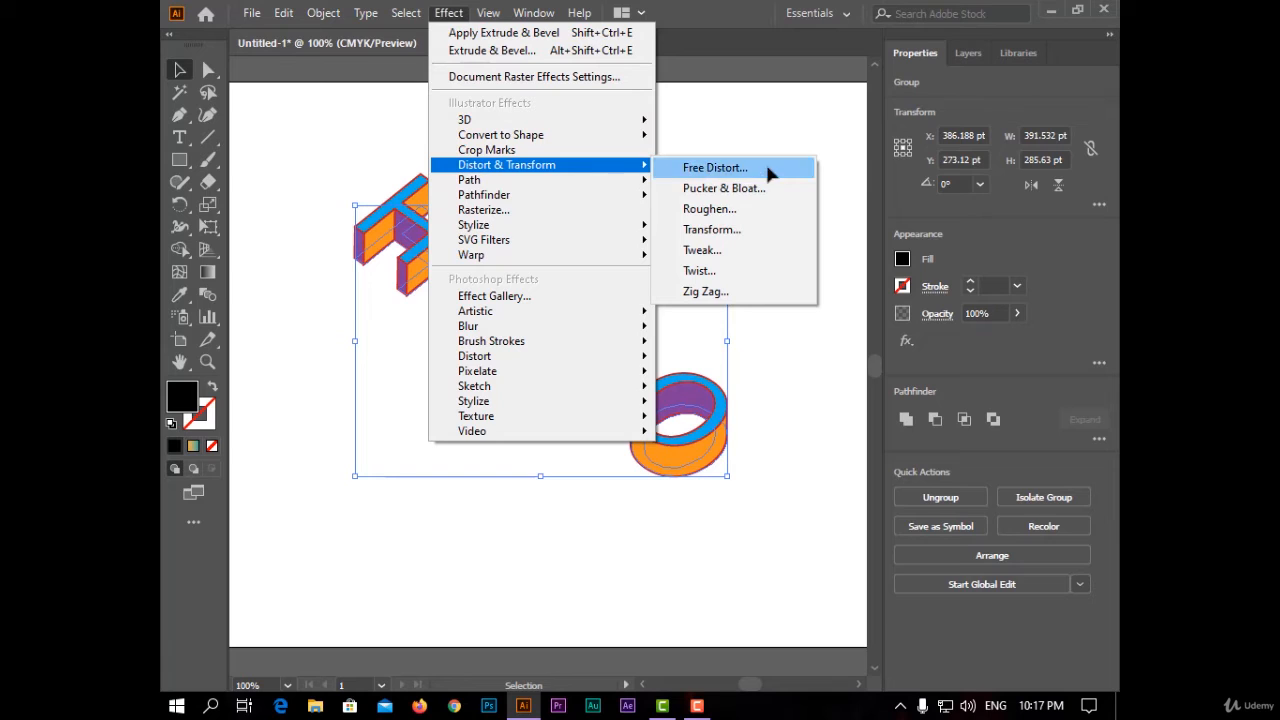
pyautogui.click(711, 230)
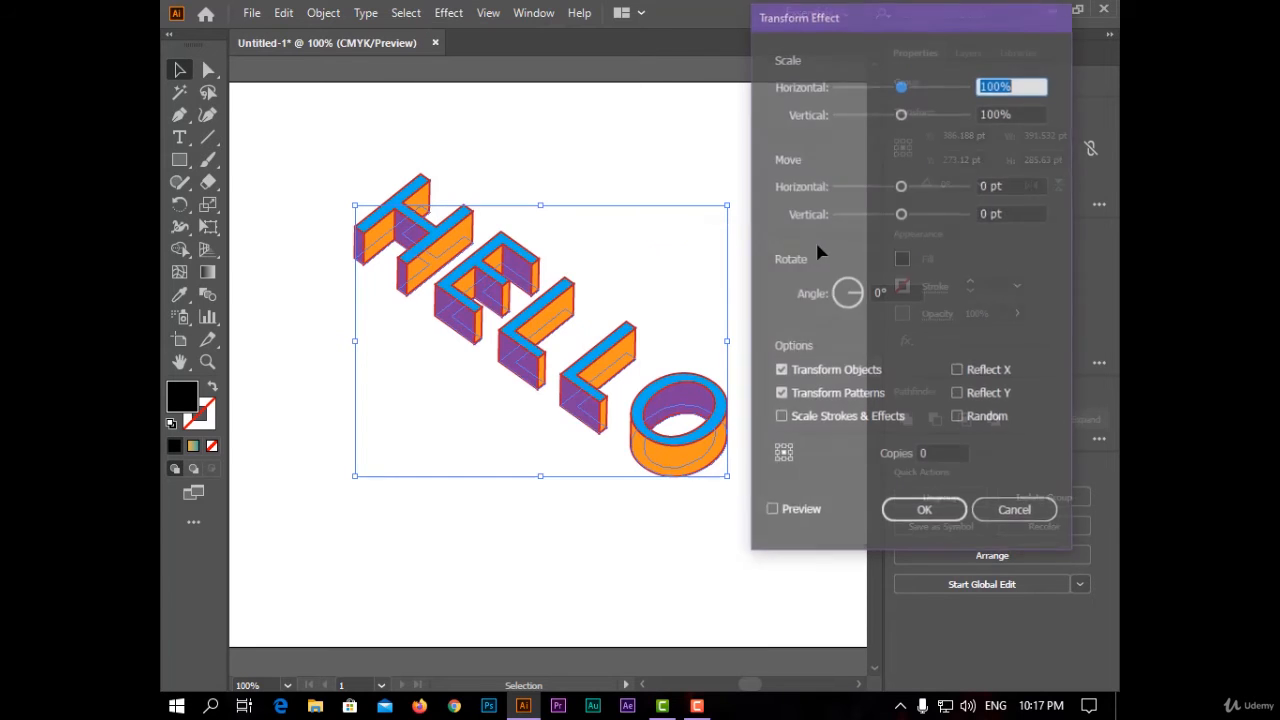
pyautogui.click(771, 512)
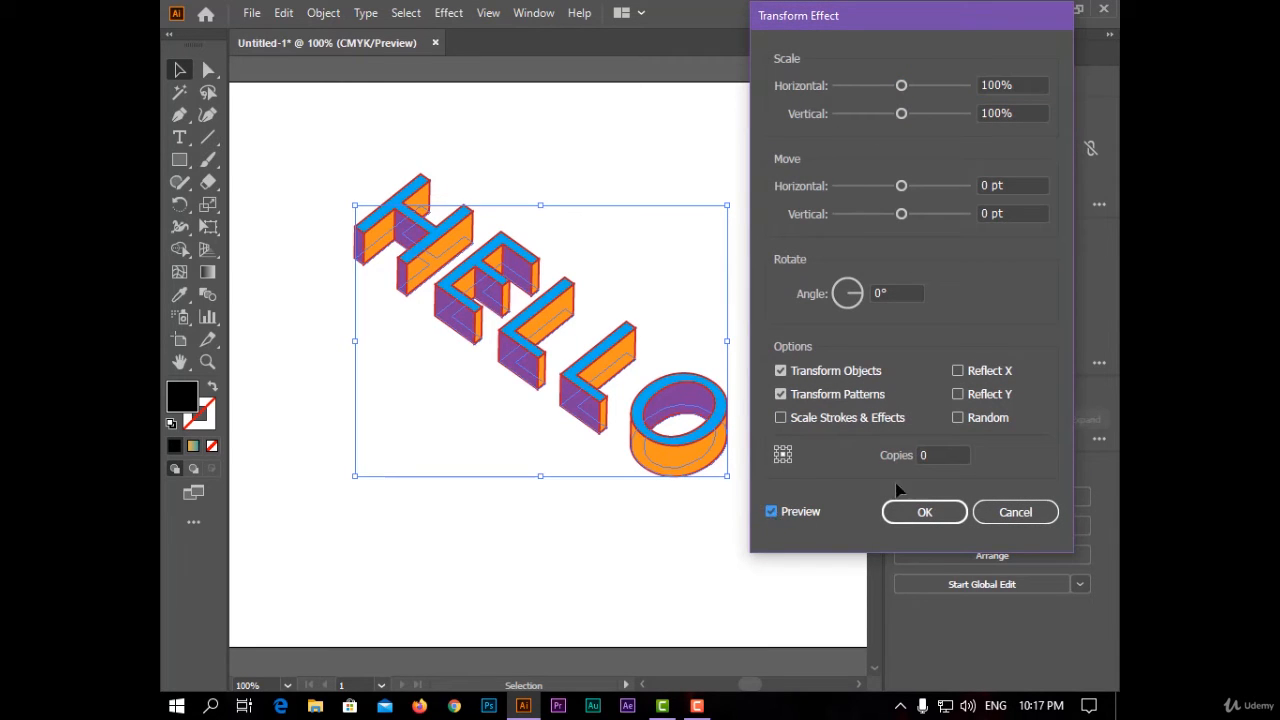
pyautogui.click(938, 456)
pyautogui.write('200')
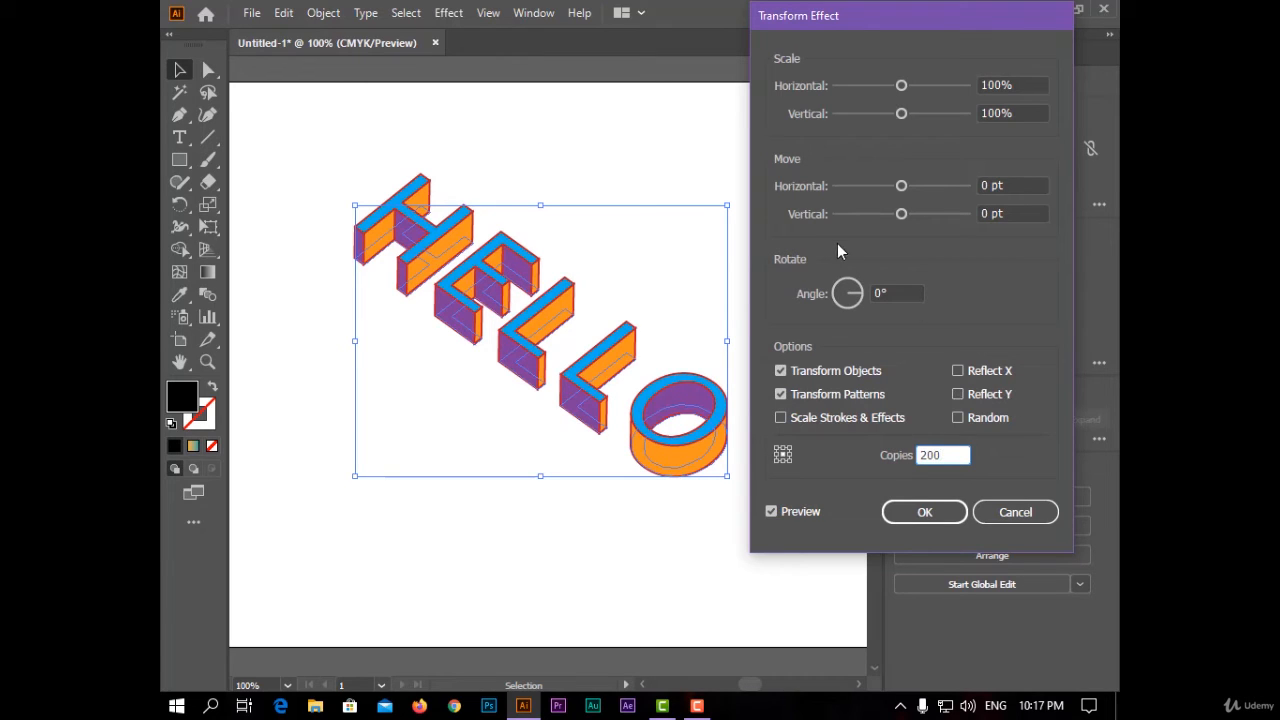
pyautogui.click(985, 186)
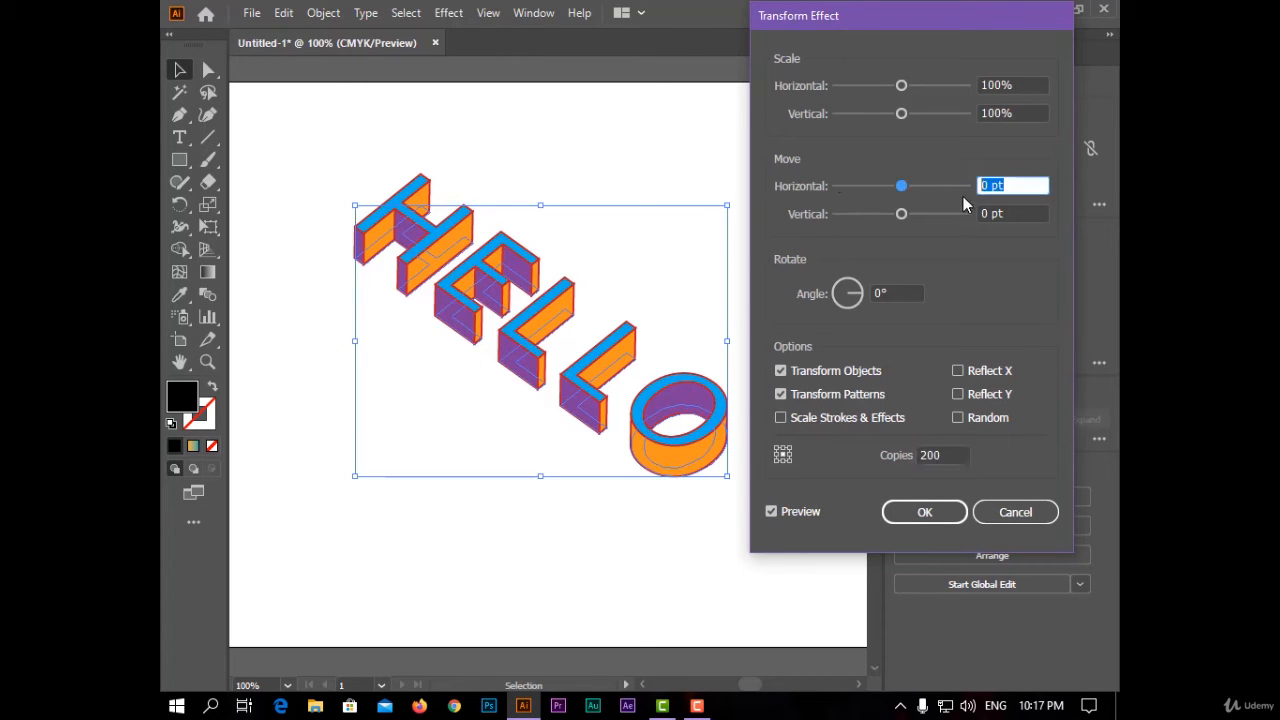
pyautogui.write('0.1')
pyautogui.press('Tab')
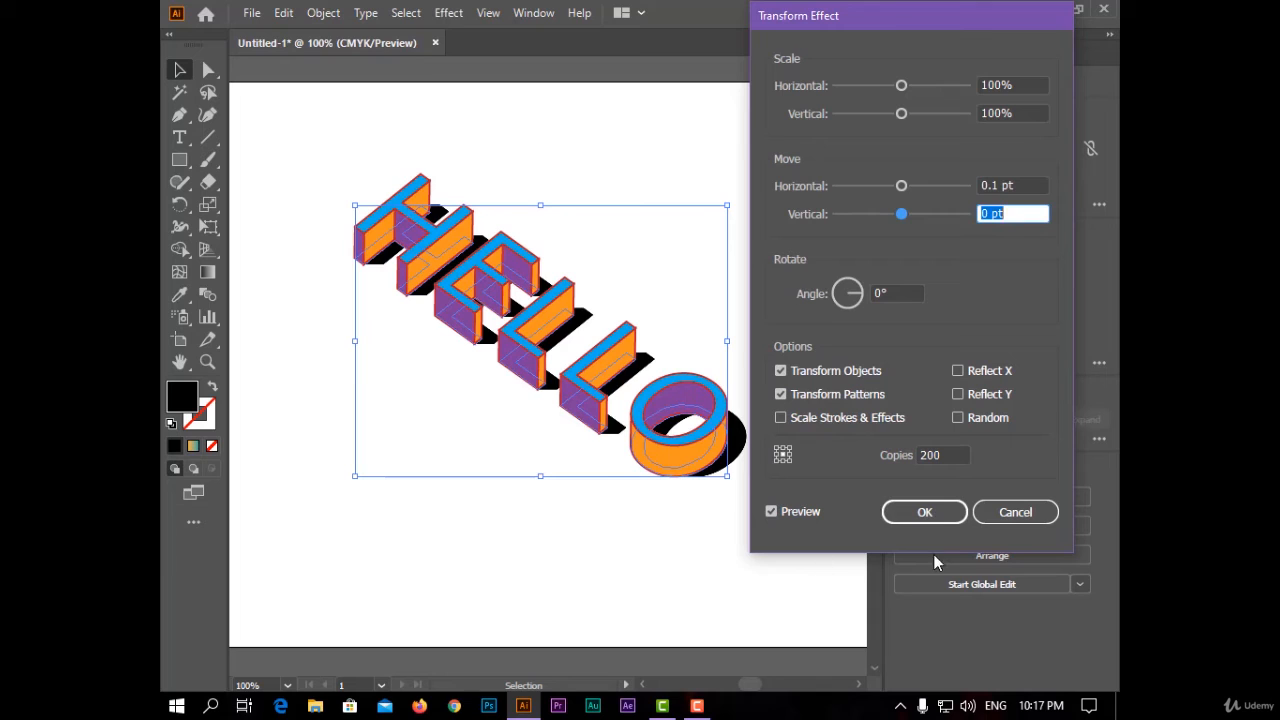
pyautogui.click(940, 519)
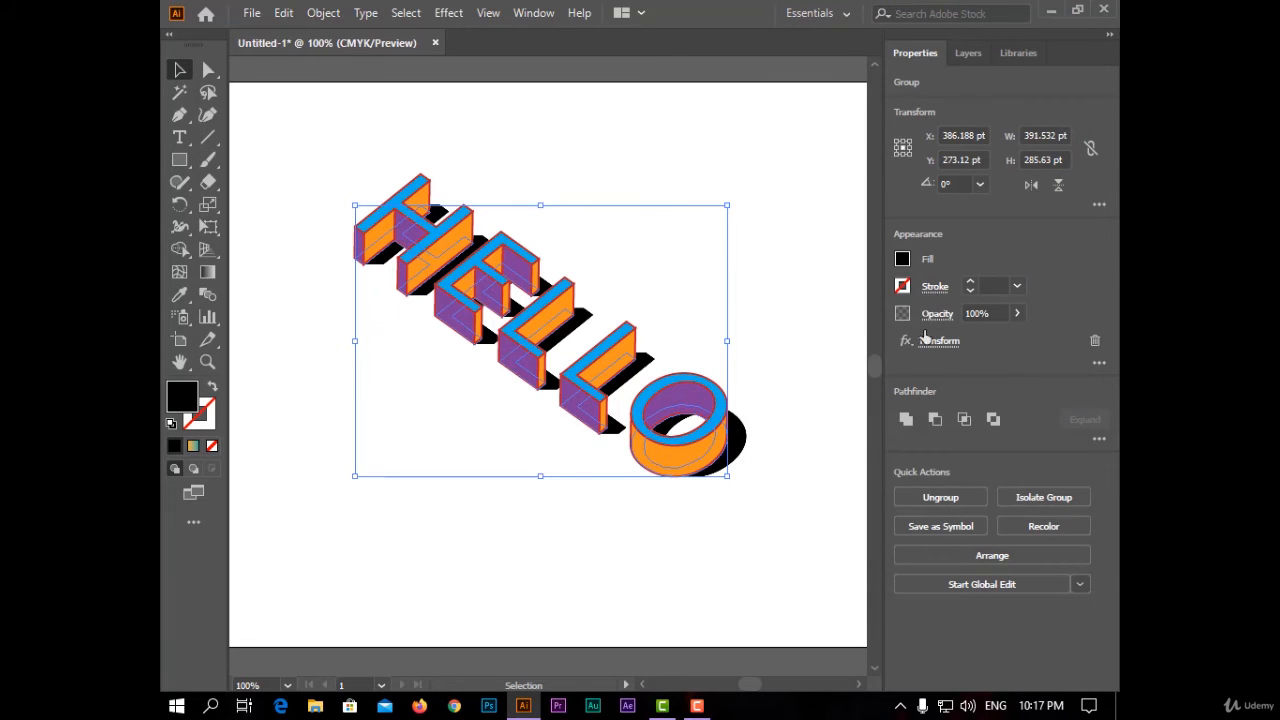
# - Lower the shadow group's opacity to 64% and deselect it
pyautogui.click(1015, 313)
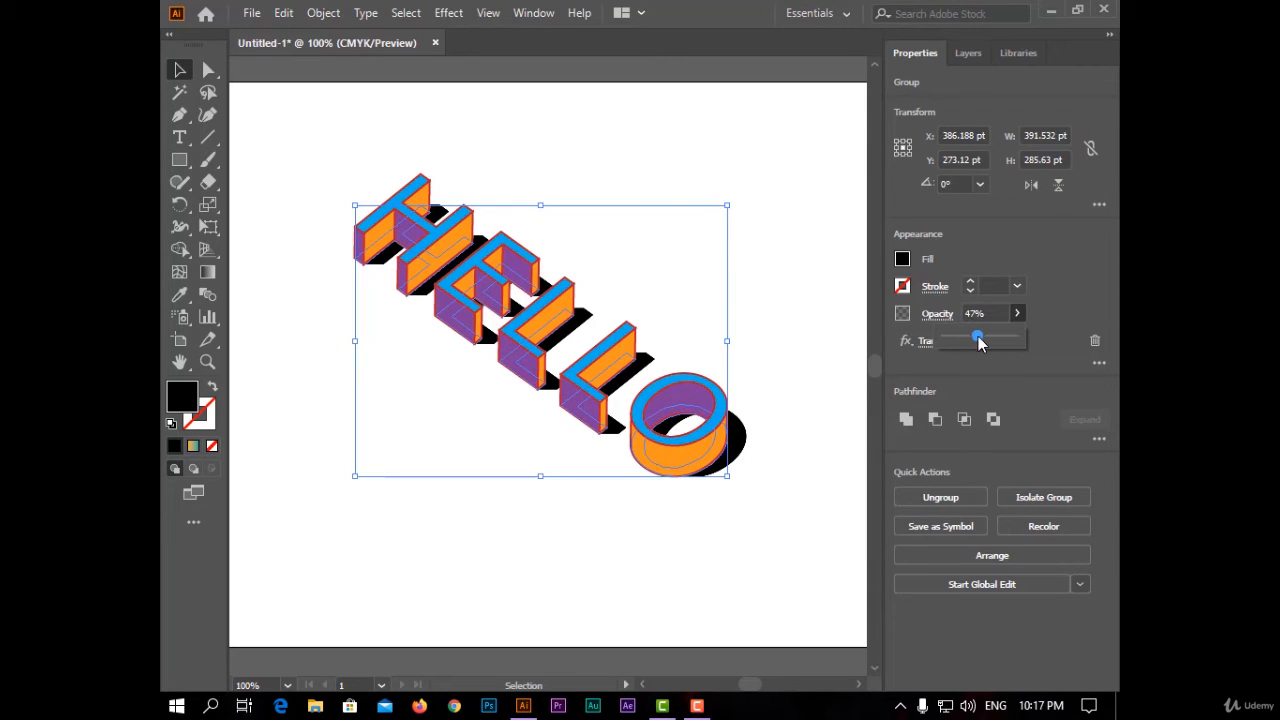
pyautogui.moveTo(980, 343); pyautogui.dragTo(989, 340)
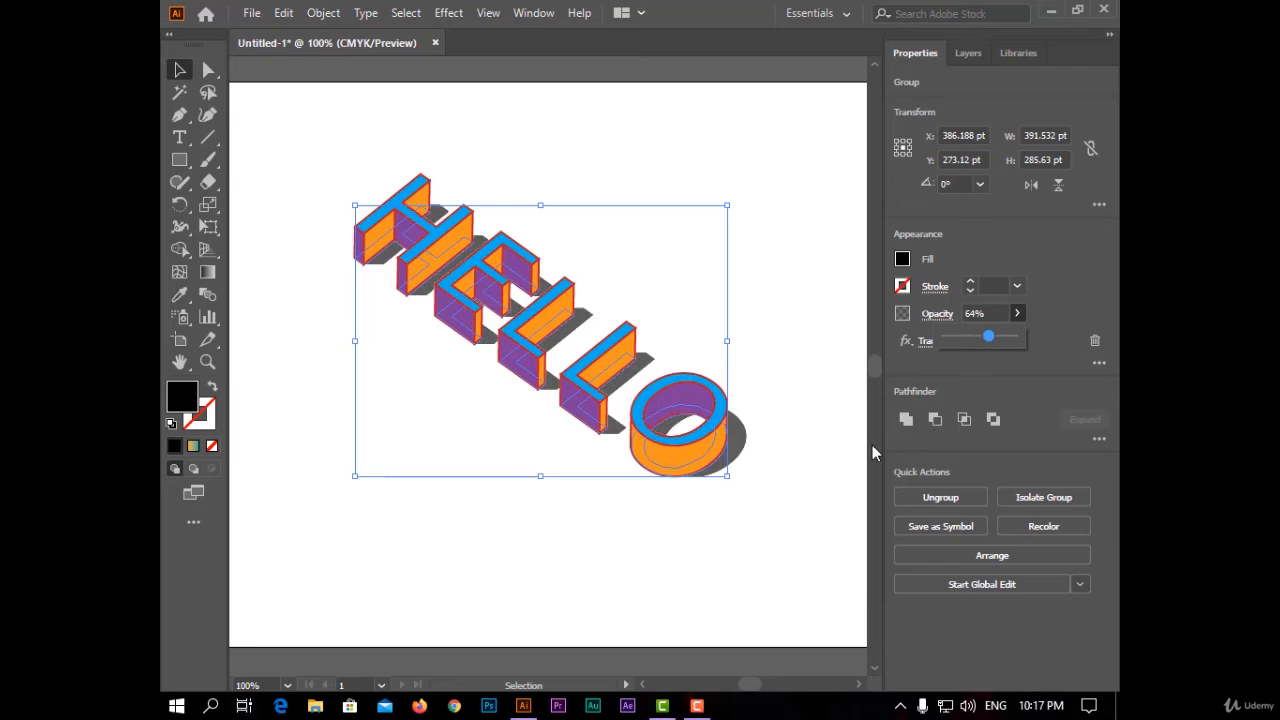
pyautogui.click(815, 381)
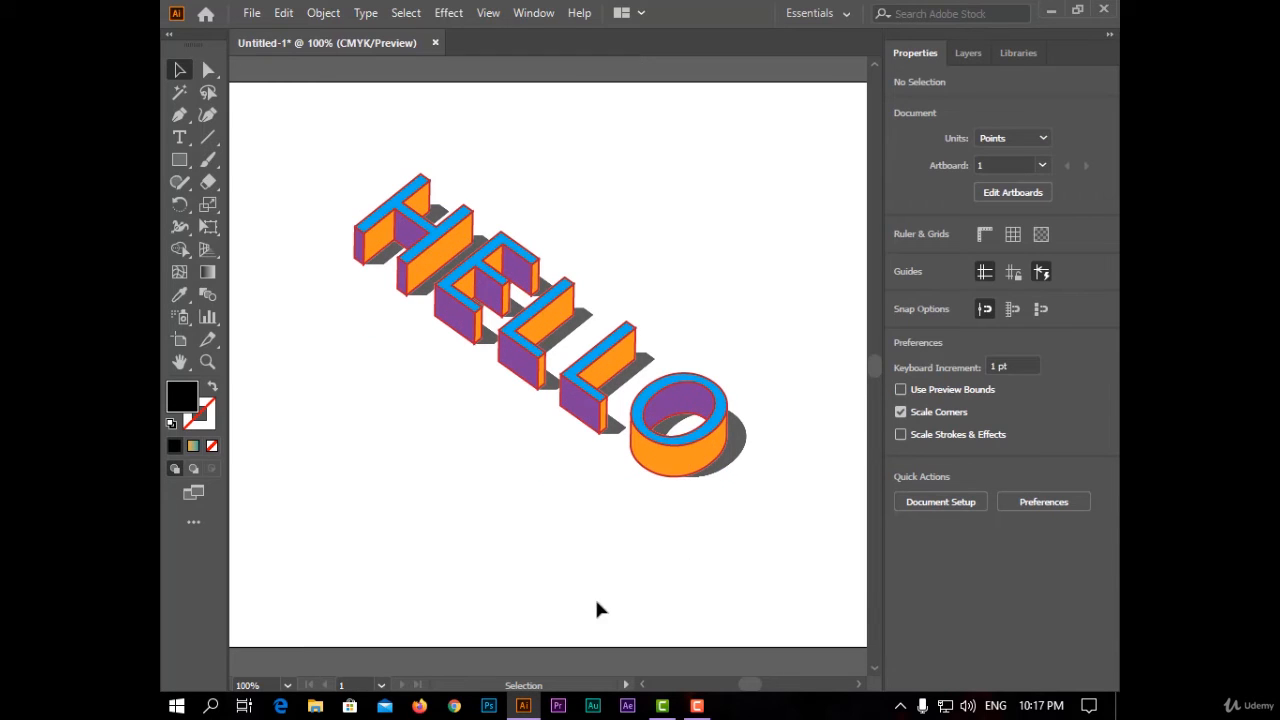
# - Draw a black rectangle covering the whole artboard, 841.89 pt wide and 595.276 pt high
pyautogui.click(180, 181)
pyautogui.click(179, 160)
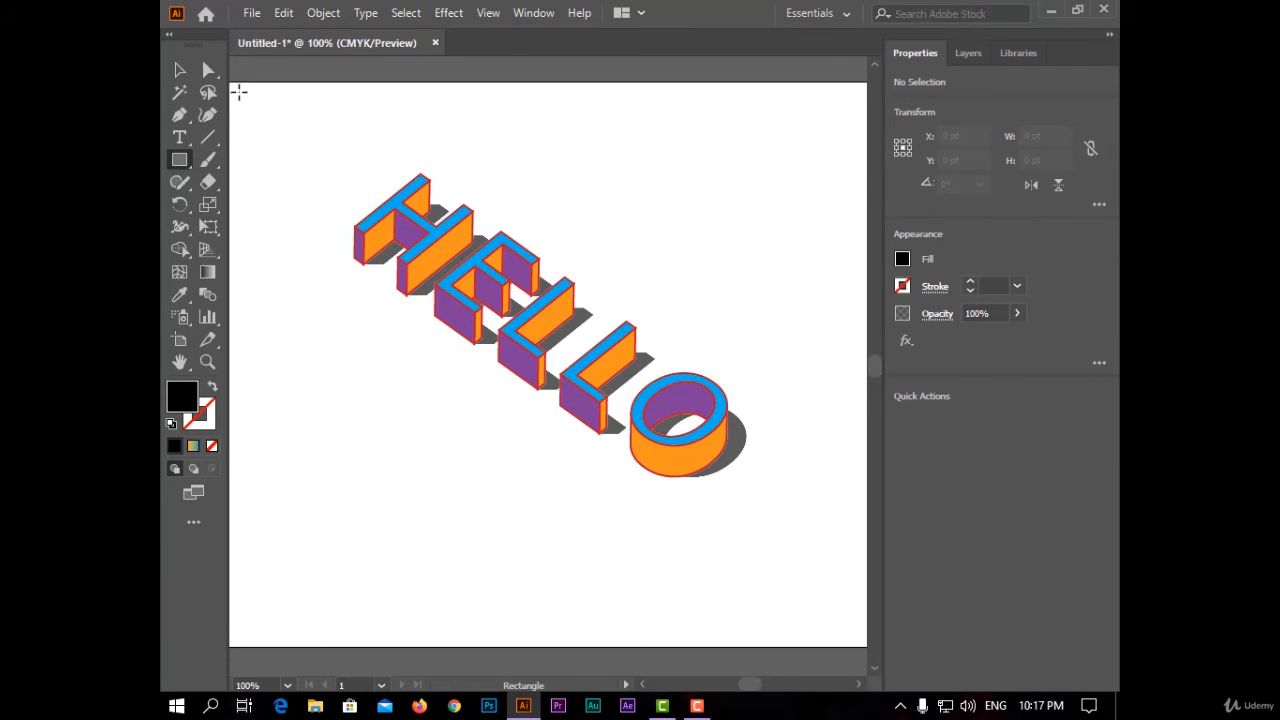
pyautogui.hotkey('ctrl', '0')
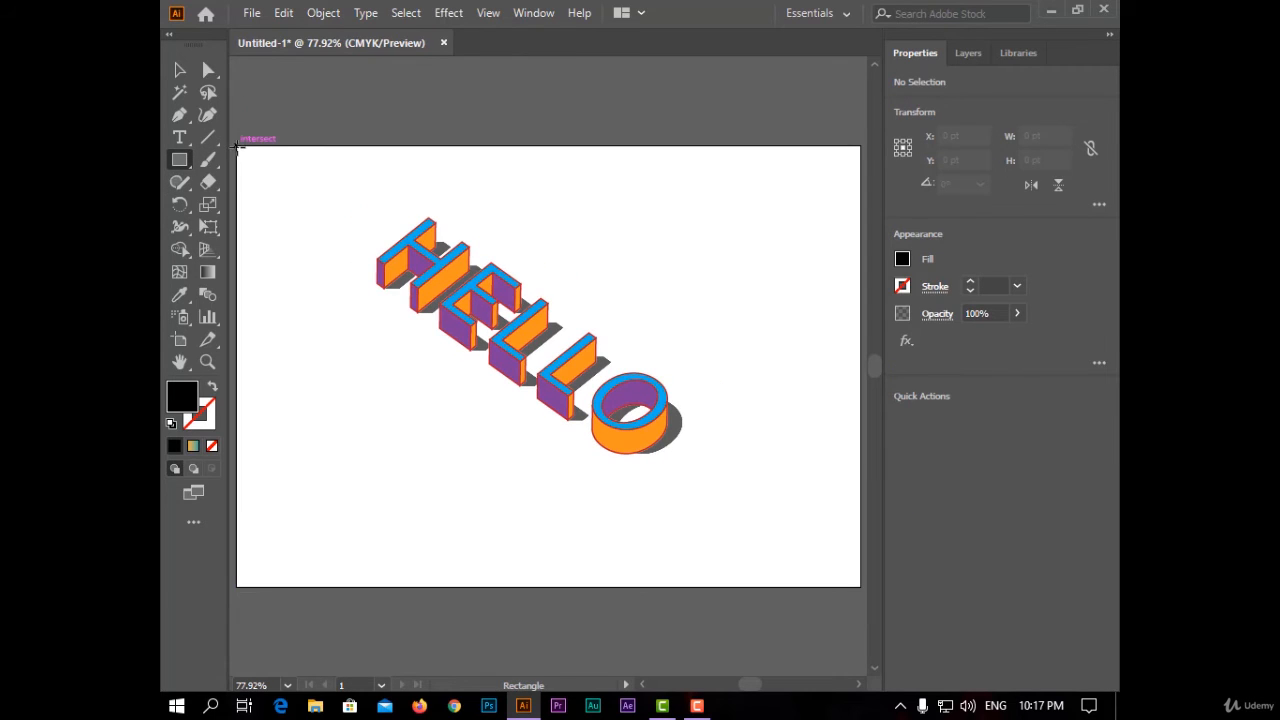
pyautogui.moveTo(236, 146); pyautogui.dragTo(860, 586)
pyautogui.click(180, 70)
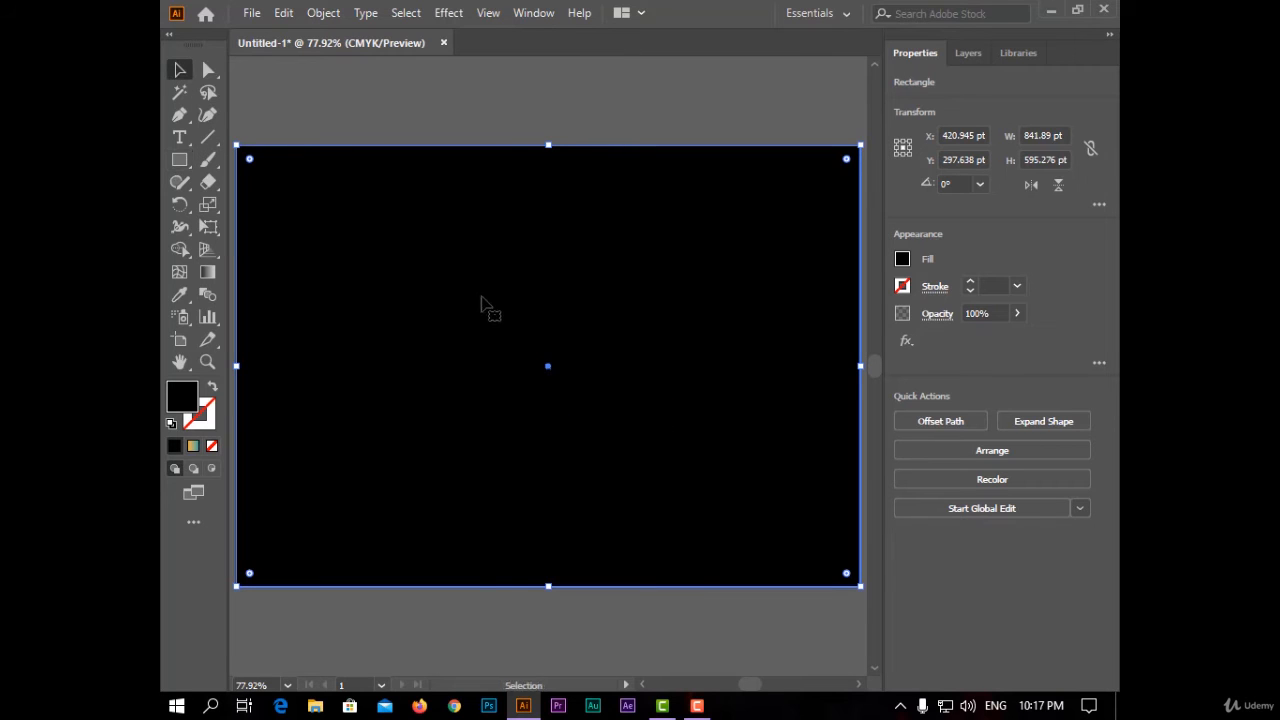
# - Send the black rectangle to the back, behind the lettering and its shadow
pyautogui.rightClick(481, 303)
pyautogui.moveTo(666, 604)
pyautogui.click(788, 656)
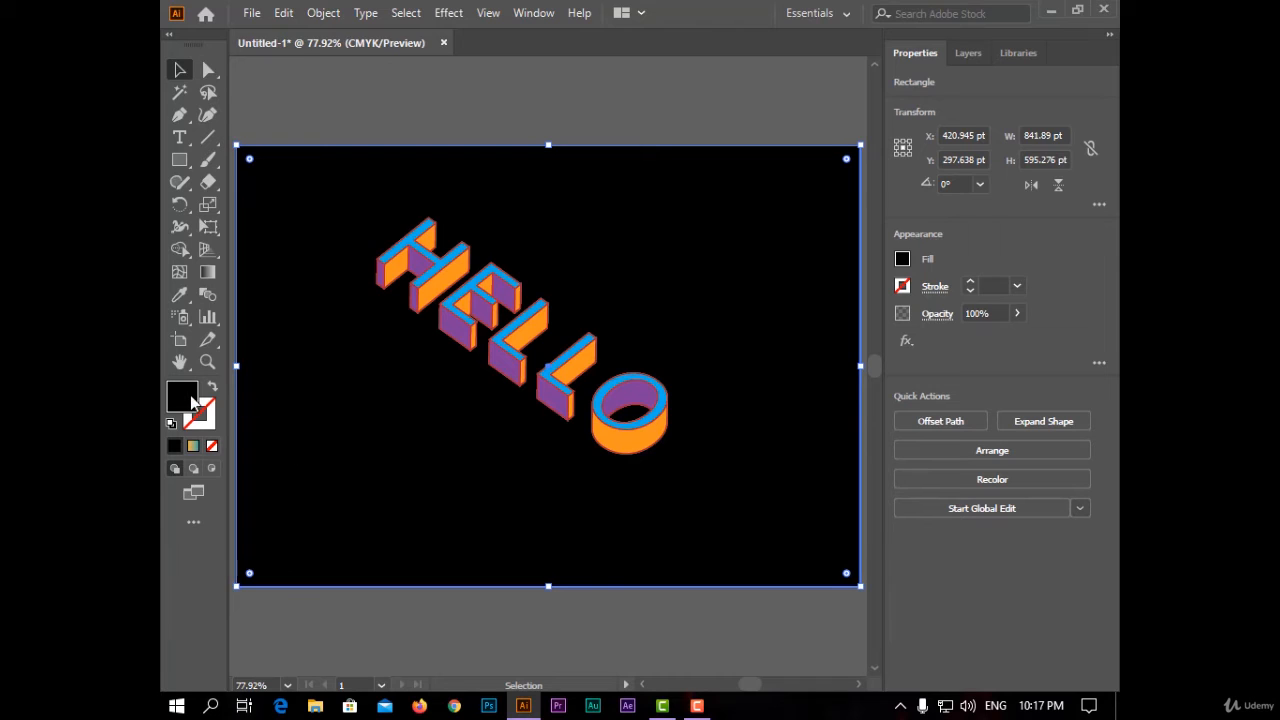
# - Give the background rectangle a linear gradient fill and set its end stop to the orange sampled from the letter O
pyautogui.click(195, 447)
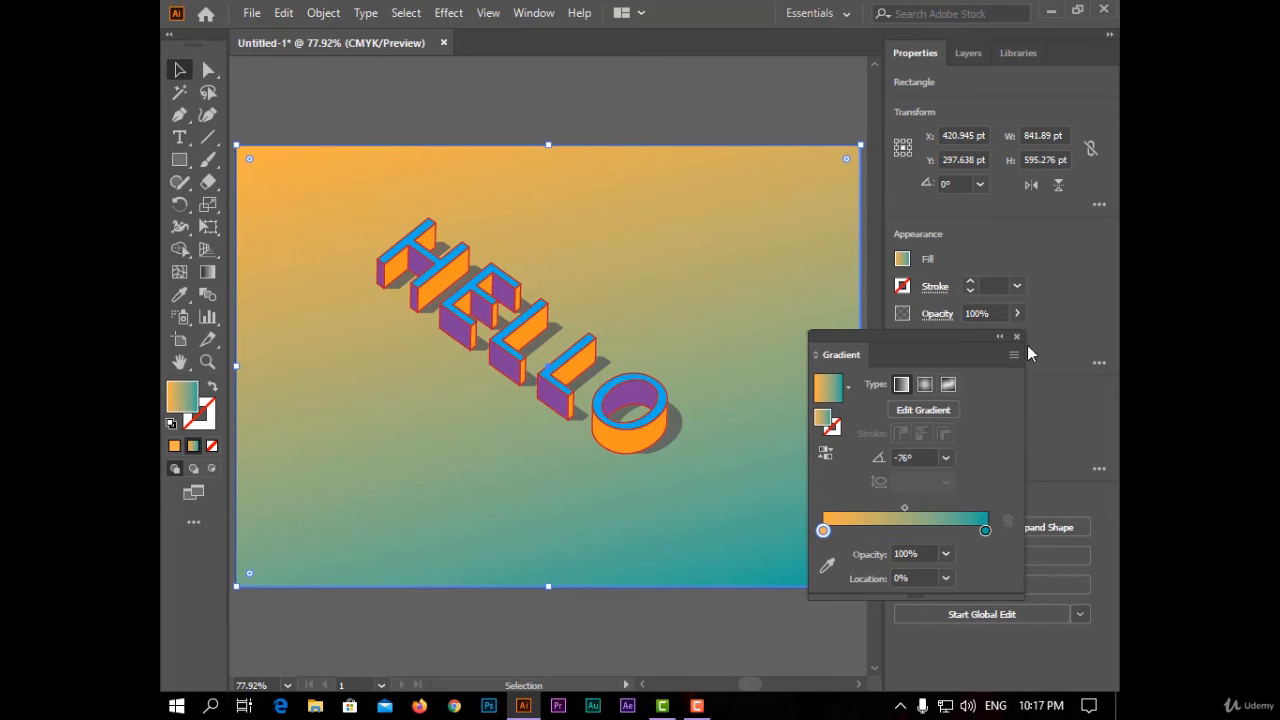
pyautogui.click(986, 531)
pyautogui.click(829, 567)
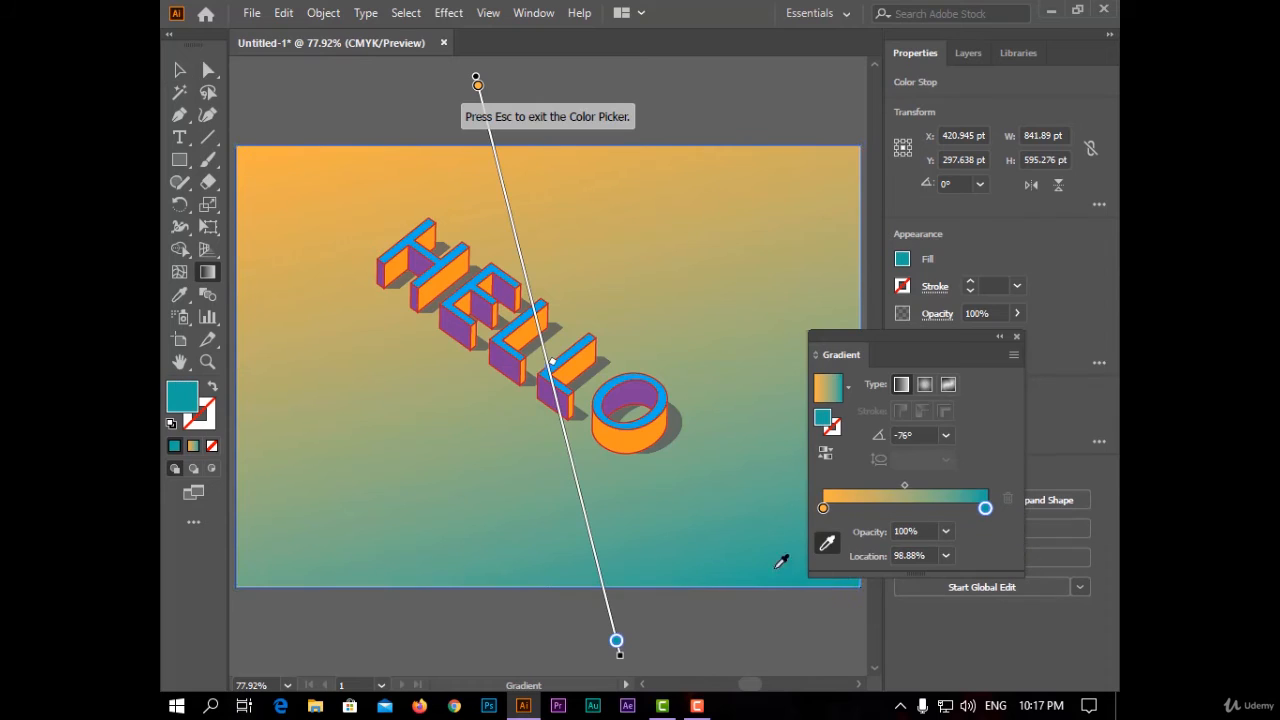
pyautogui.click(636, 438)
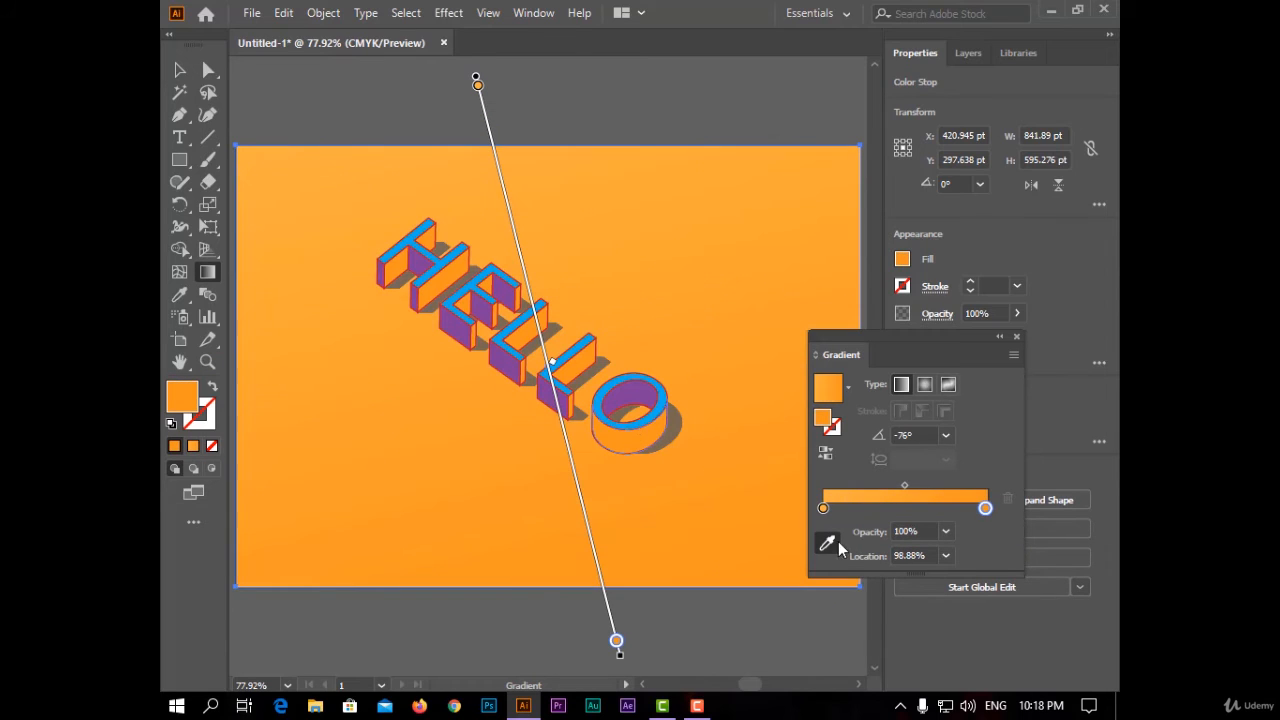
# - Set the gradient's start stop to the blue sampled from the top face of the letter O and close the gradient settings
pyautogui.click(823, 508)
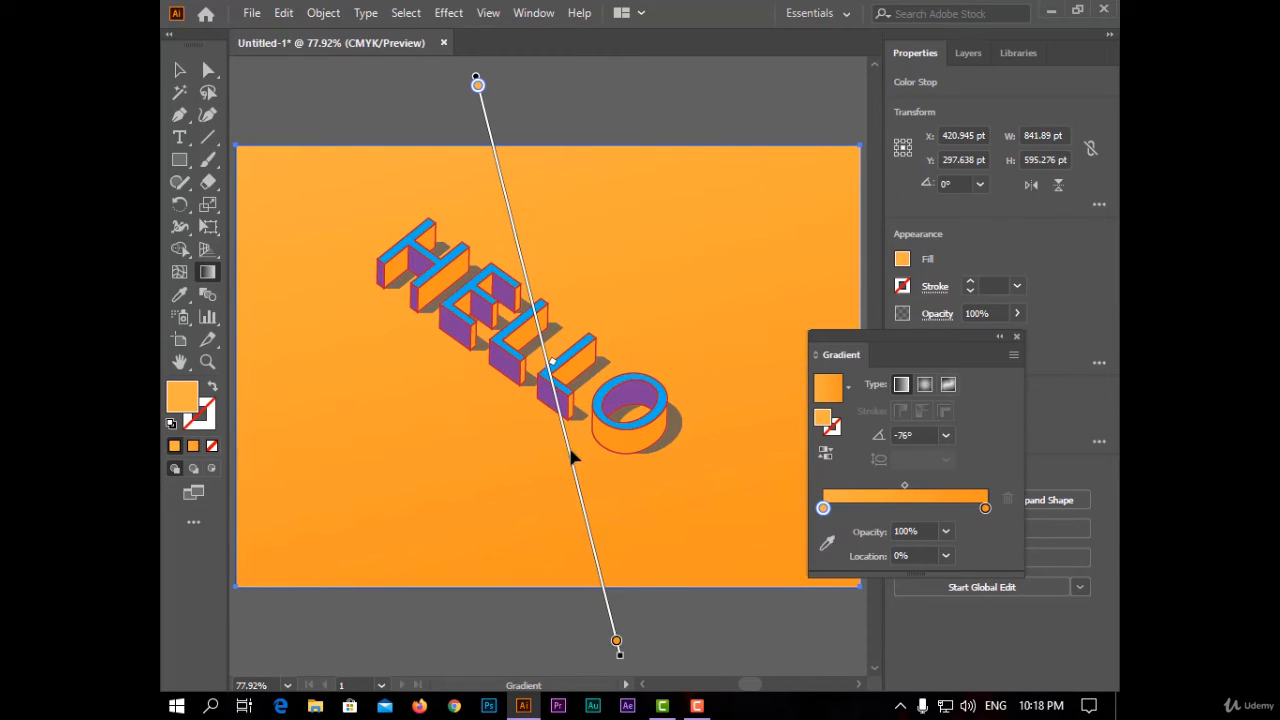
pyautogui.click(827, 543)
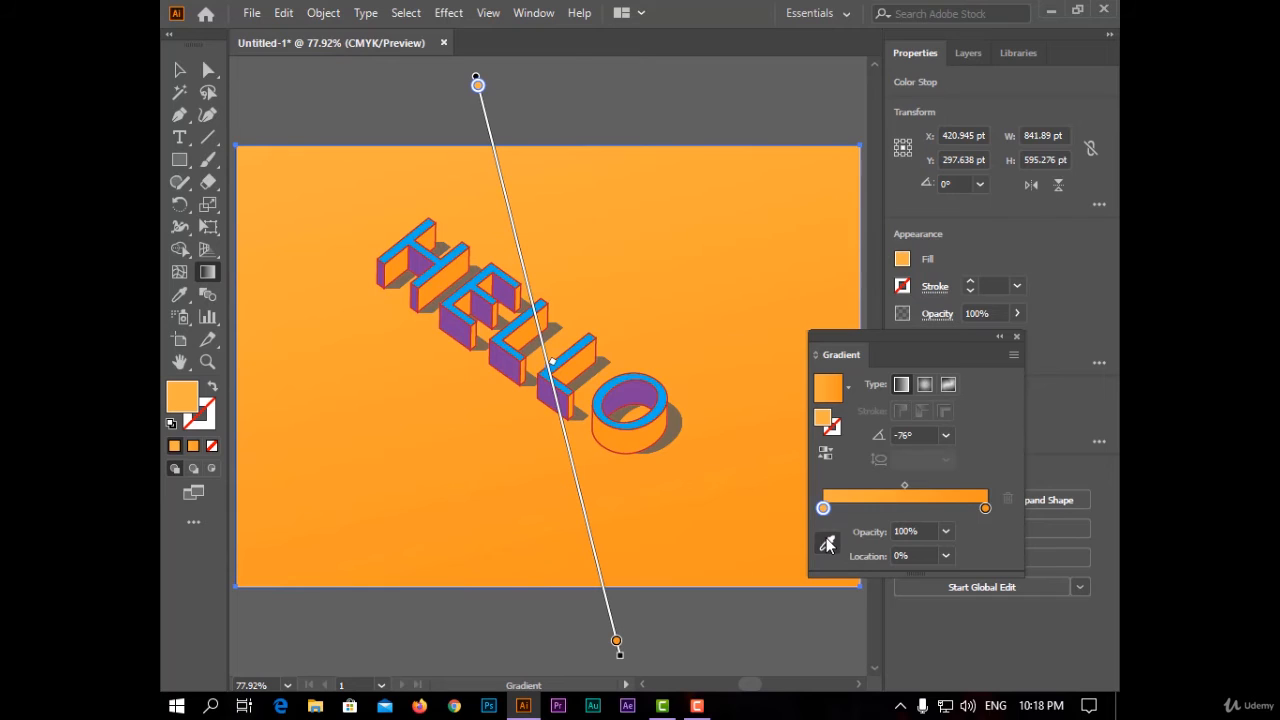
pyautogui.click(601, 398)
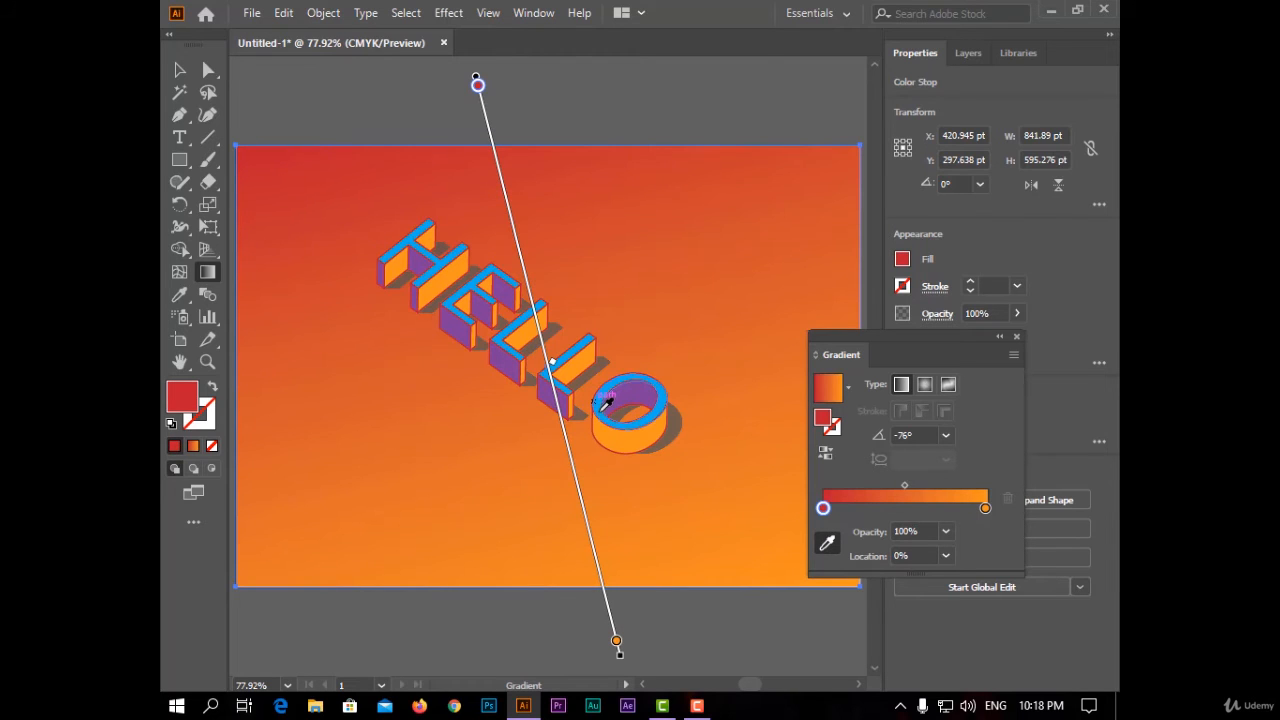
pyautogui.click(603, 396)
pyautogui.click(1017, 337)
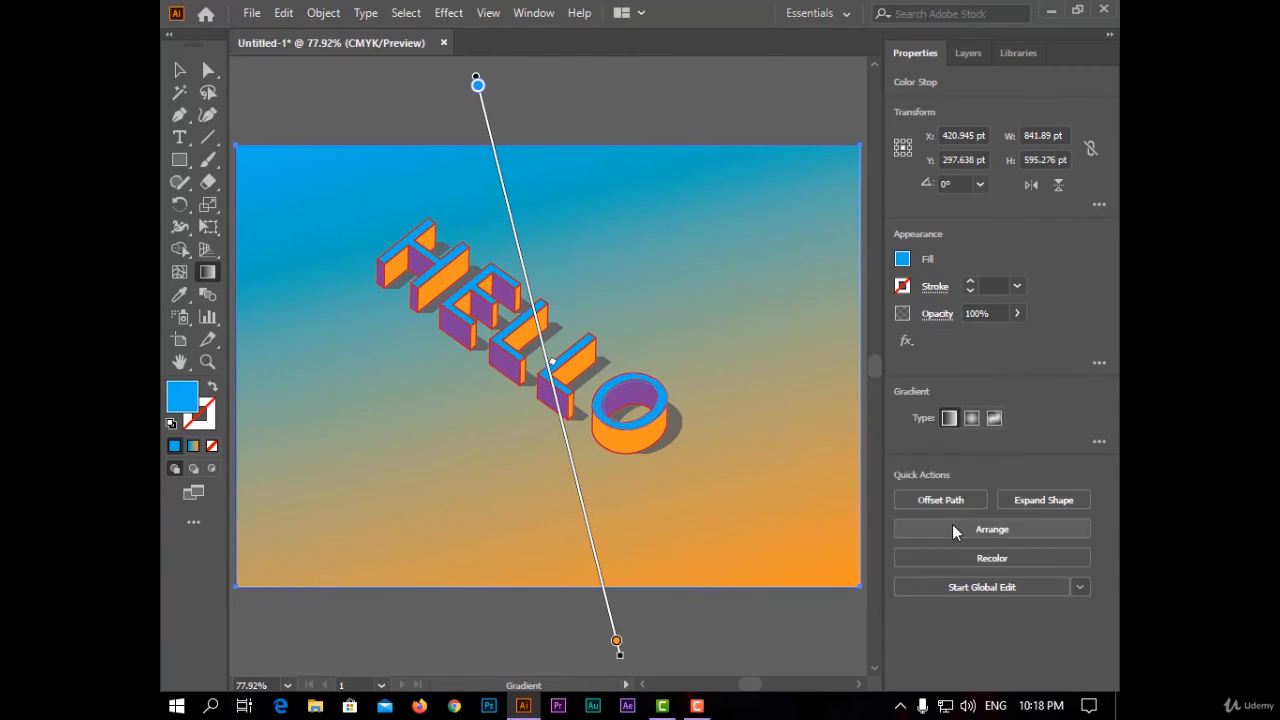
pyautogui.click(555, 433)
pyautogui.hotkey('ctrl', 'z')
pyautogui.press('v')
pyautogui.click(276, 96)
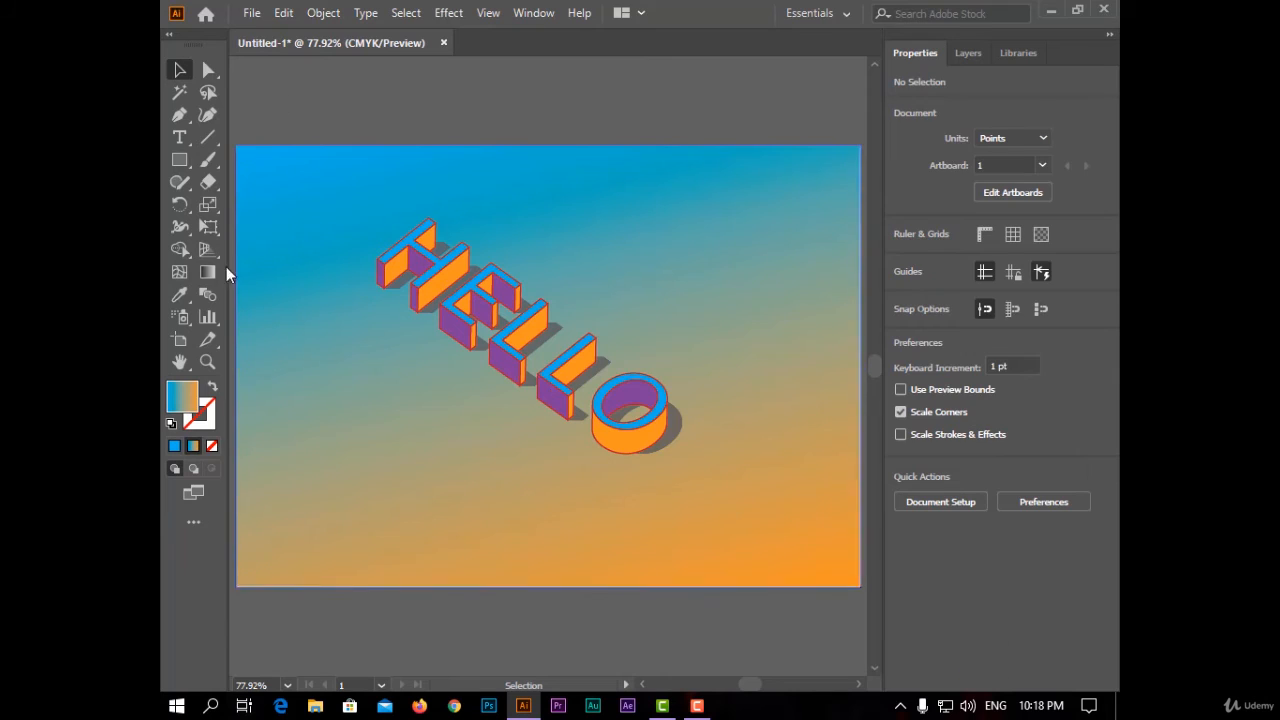
# - Redraw the background gradient over a very short distance so blue and orange meet at a sharp slanted edge, and deselect it
pyautogui.click(209, 276)
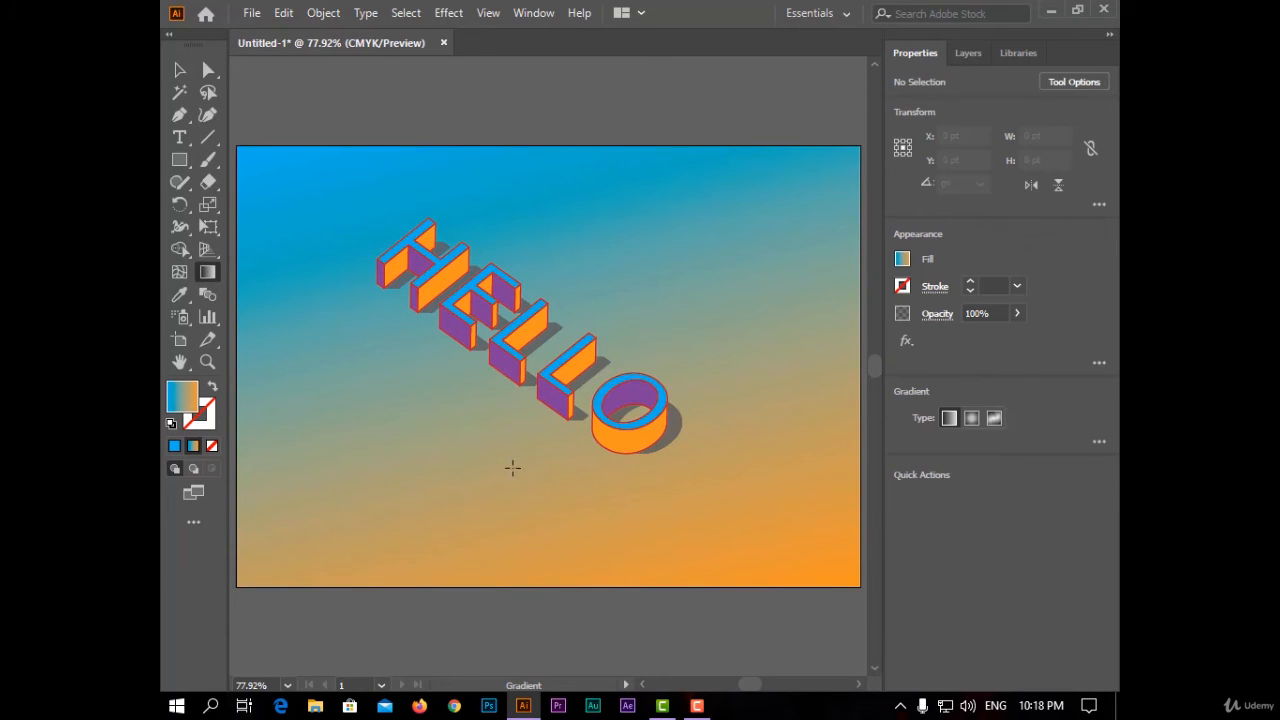
pyautogui.click(555, 477)
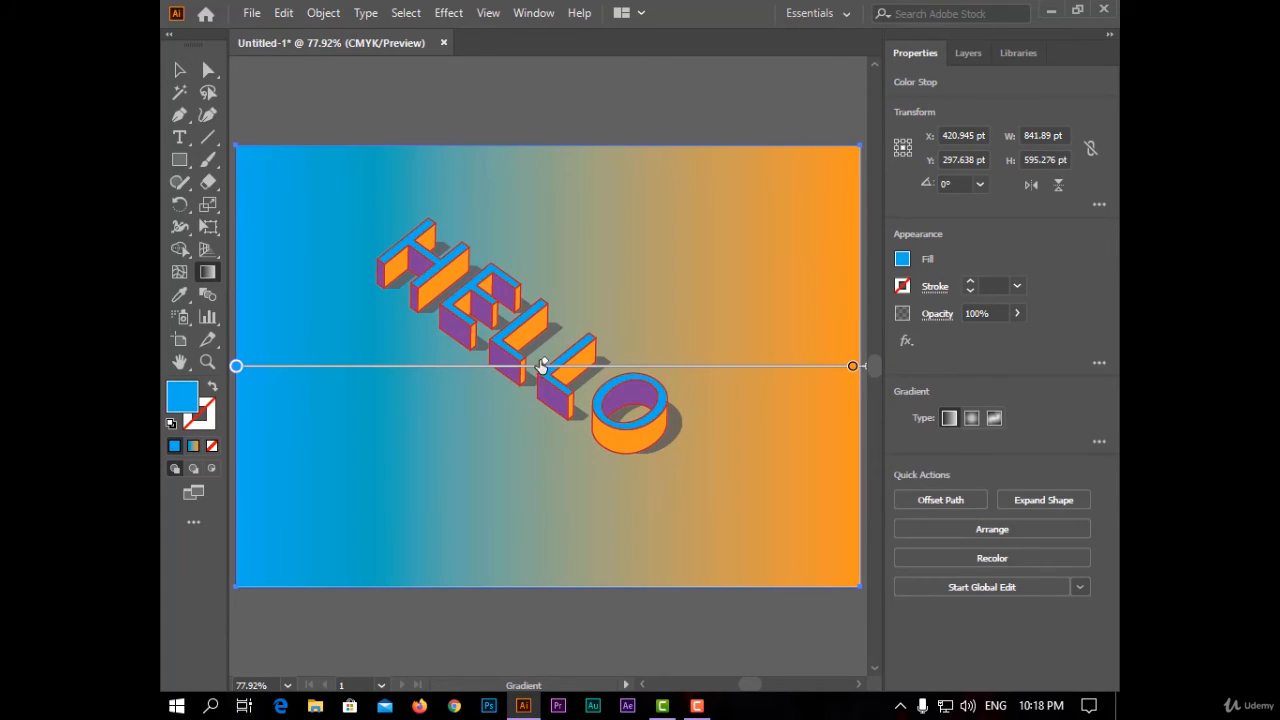
pyautogui.moveTo(598, 341); pyautogui.dragTo(704, 538)
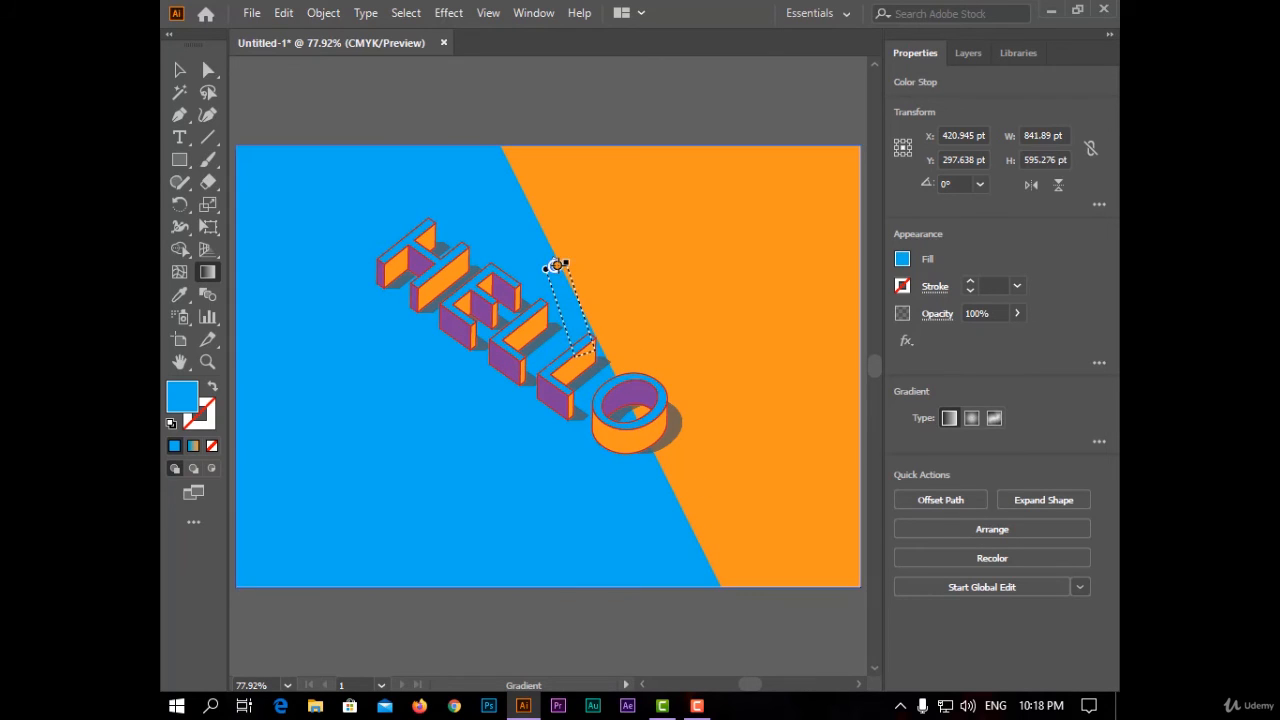
pyautogui.moveTo(560, 266); pyautogui.dragTo(552, 259)
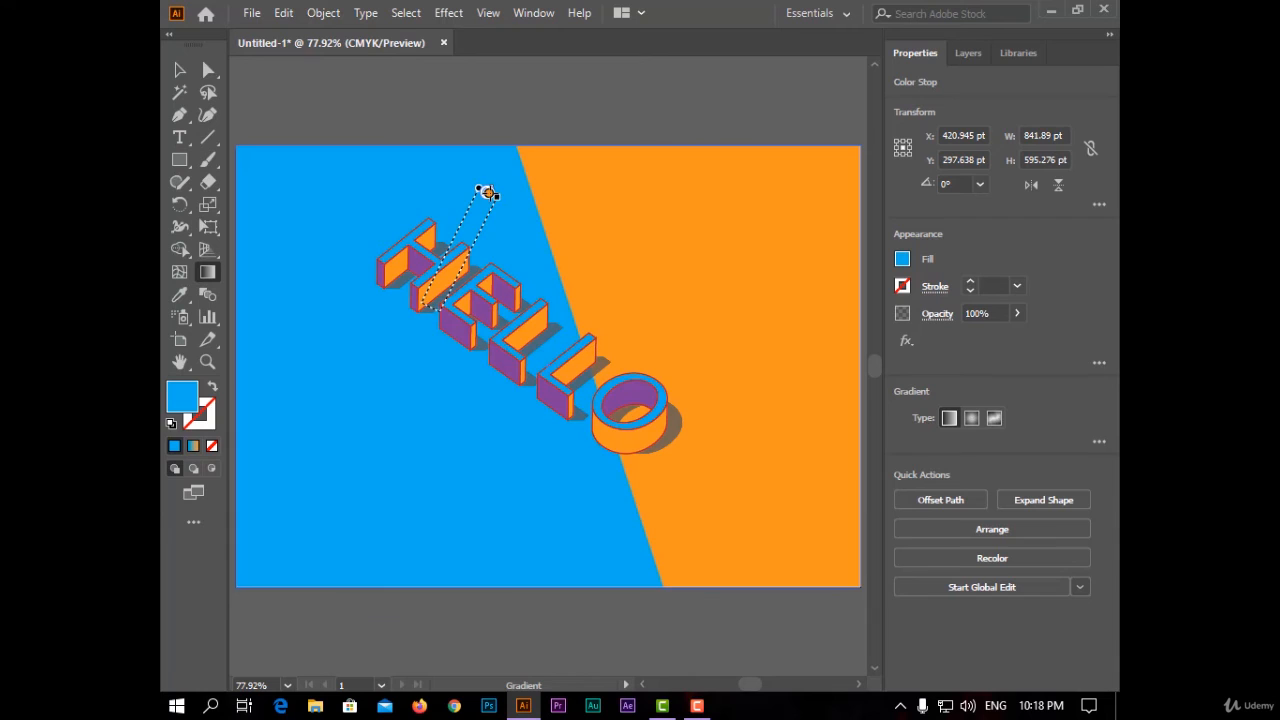
pyautogui.moveTo(430, 307); pyautogui.dragTo(634, 578)
pyautogui.moveTo(565, 219); pyautogui.dragTo(681, 325)
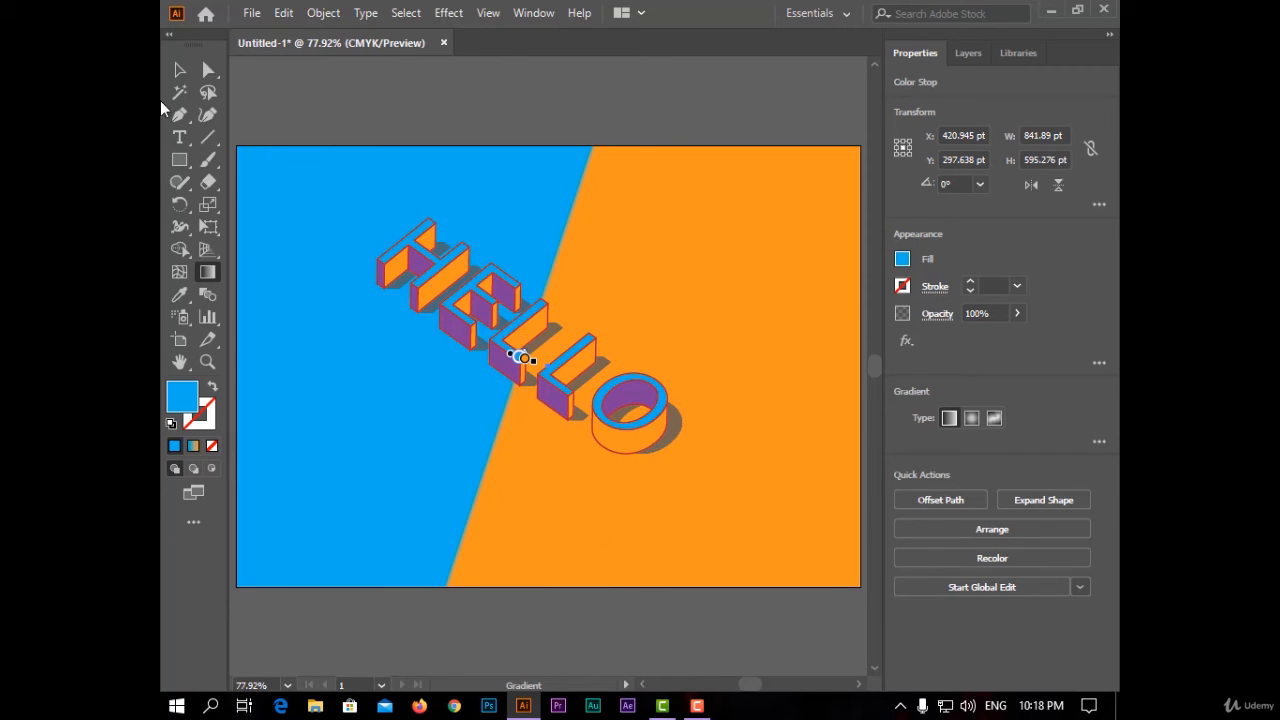
pyautogui.click(179, 70)
pyautogui.click(376, 78)
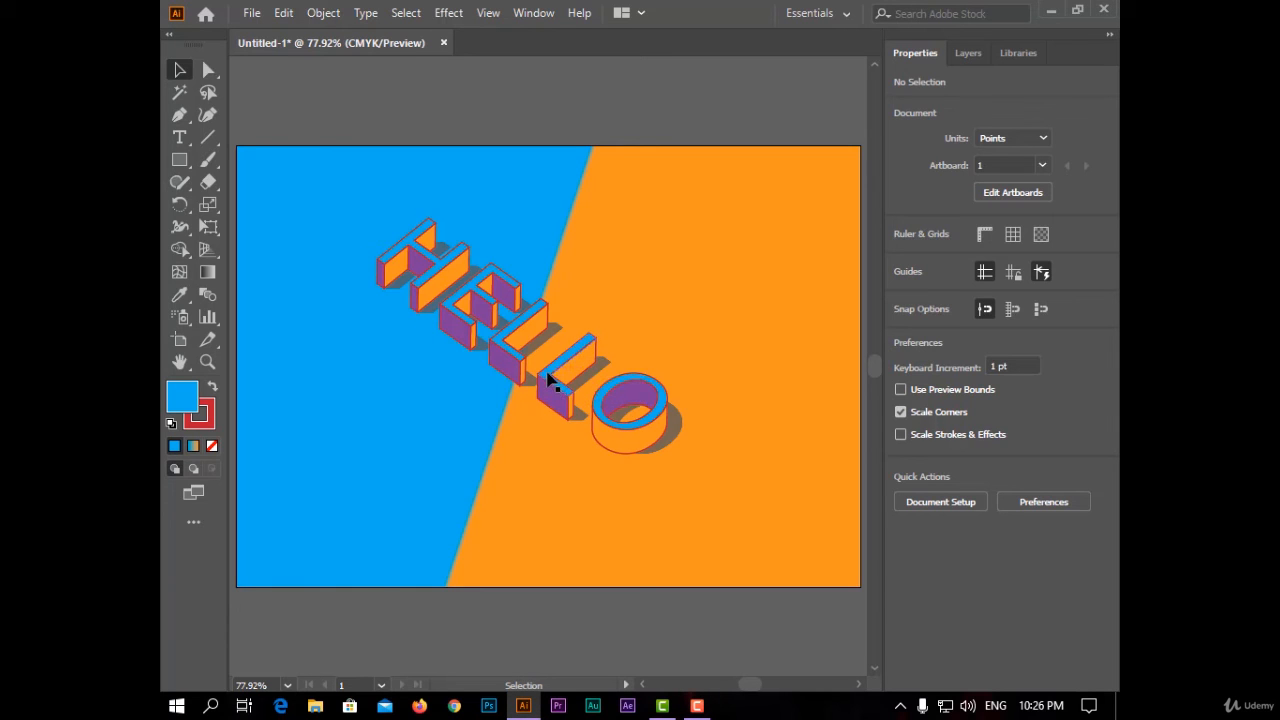
# - Ungroup the blue top faces of the lettering
pyautogui.click(549, 378)
pyautogui.rightClick(549, 380)
pyautogui.click(678, 204)
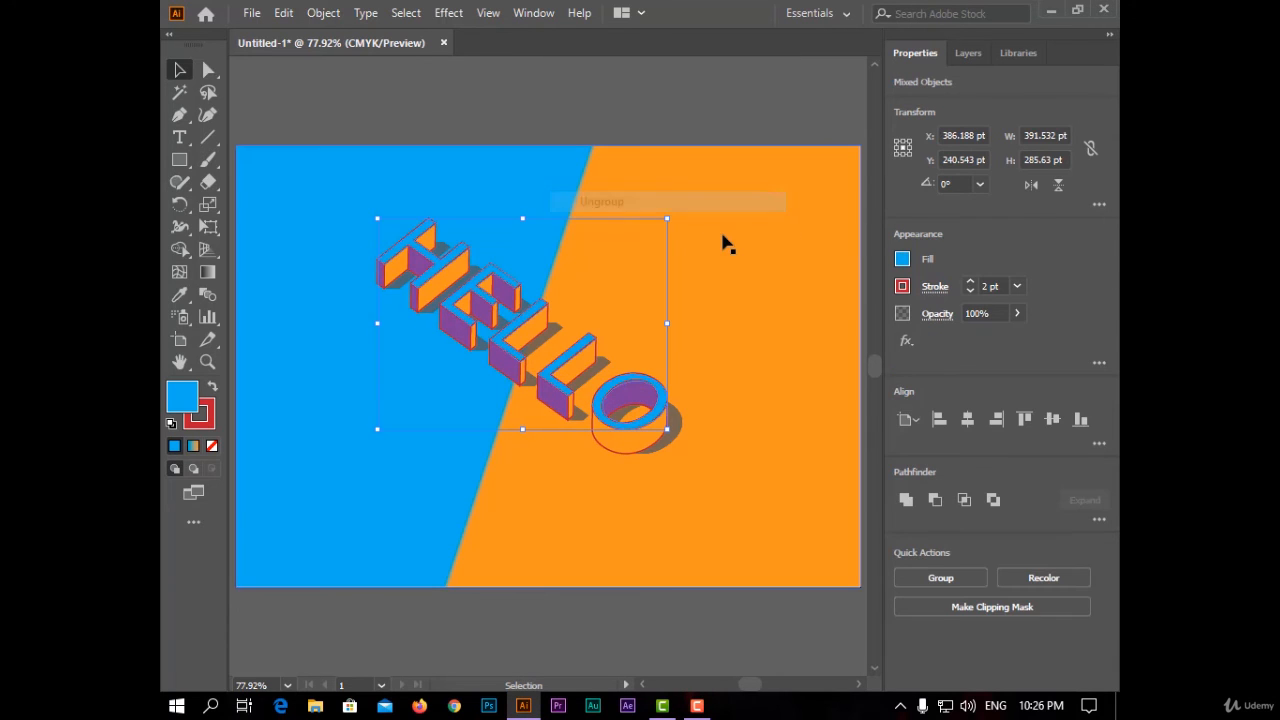
# - Add a second fill to the blue top faces in their appearance attributes
pyautogui.click(533, 12)
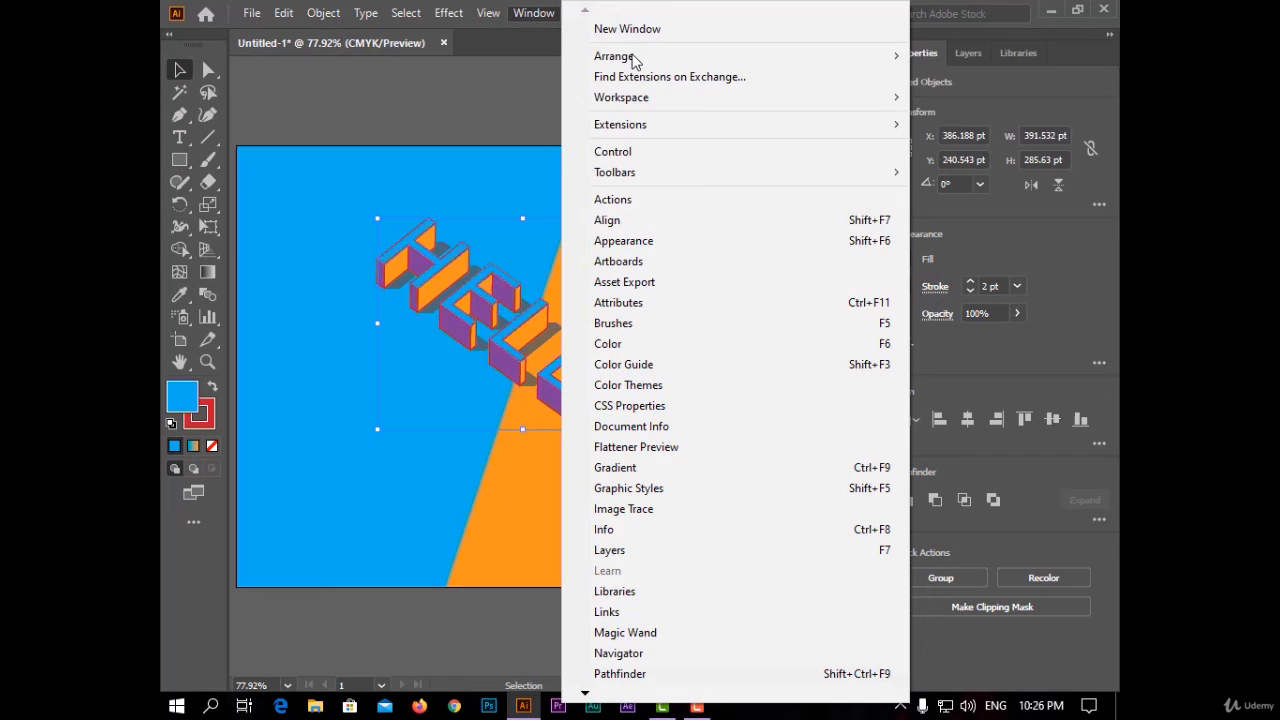
pyautogui.click(755, 241)
pyautogui.moveTo(919, 83); pyautogui.dragTo(957, 134)
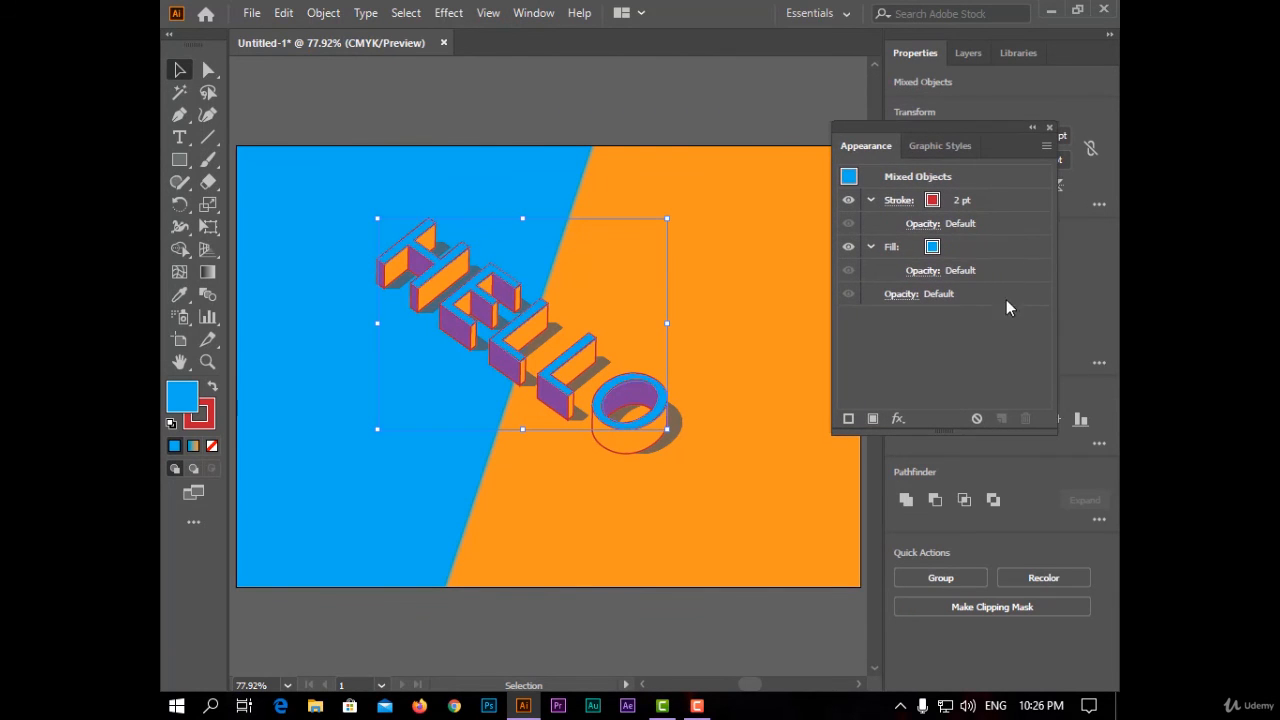
pyautogui.click(873, 419)
pyautogui.moveTo(996, 200); pyautogui.dragTo(989, 285)
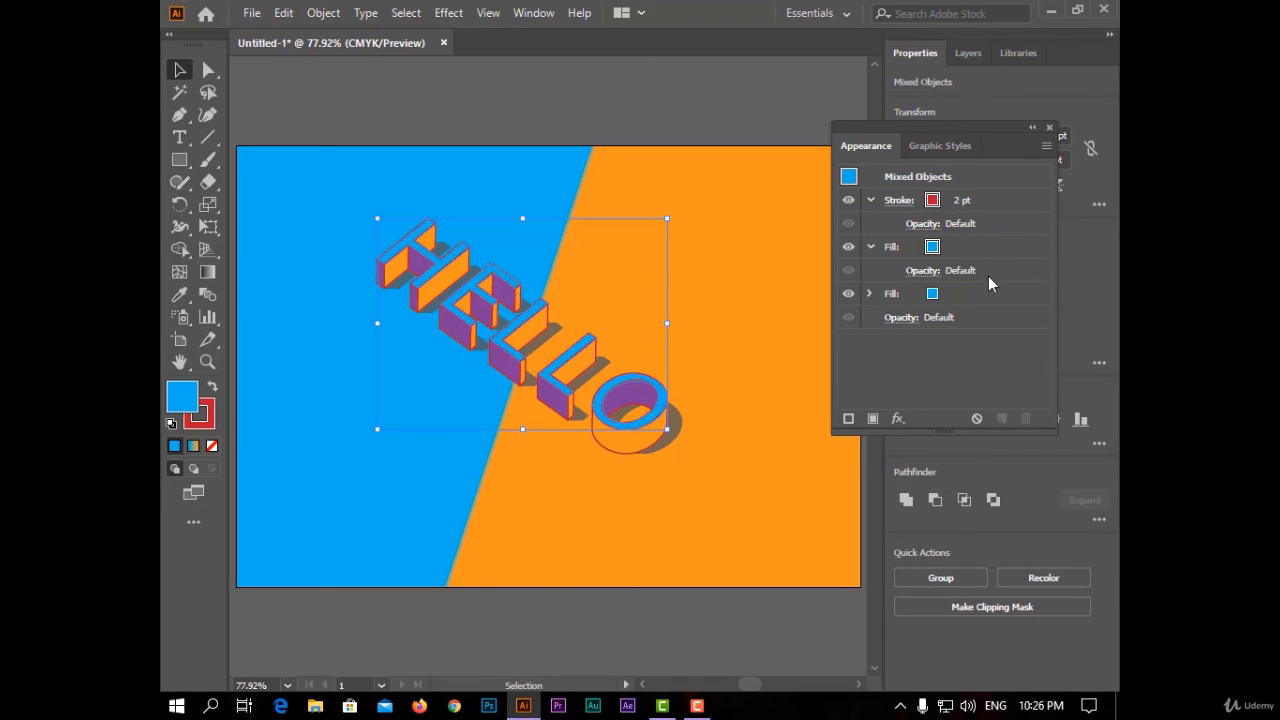
# - Open the Basic Graphics_Dots pattern library for the upper fill of the blue faces
pyautogui.click(929, 255)
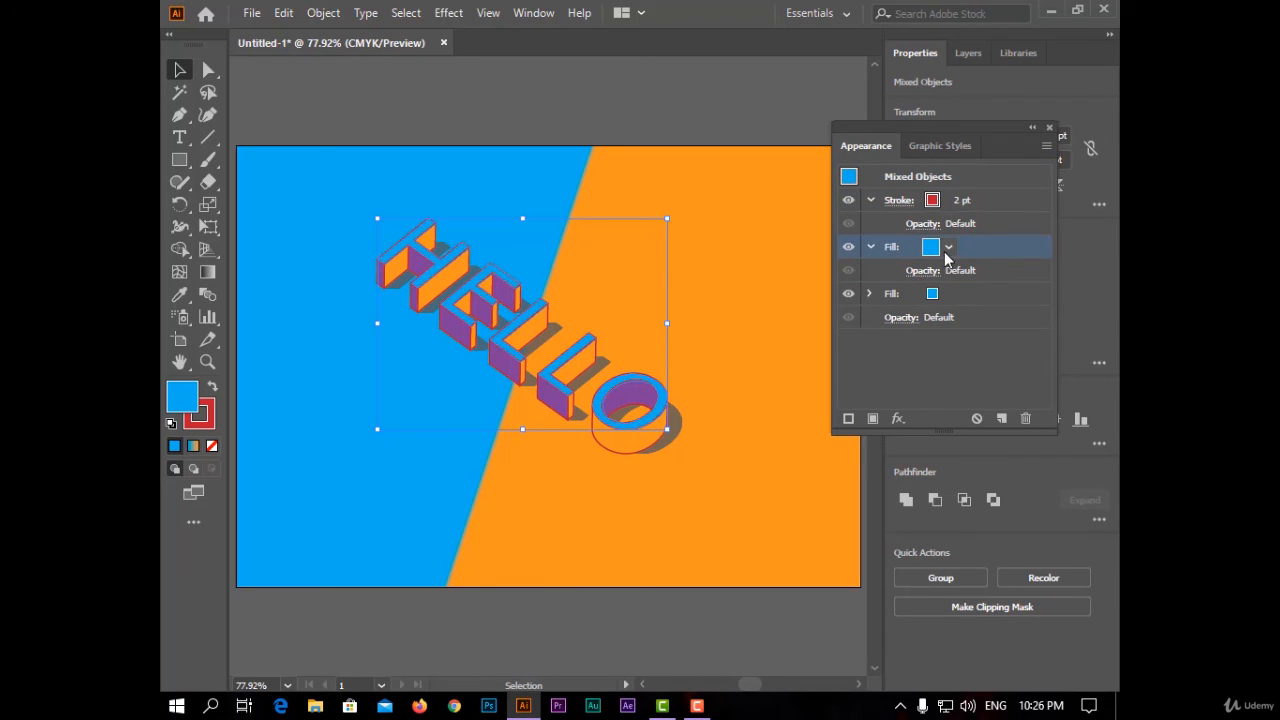
pyautogui.click(948, 247)
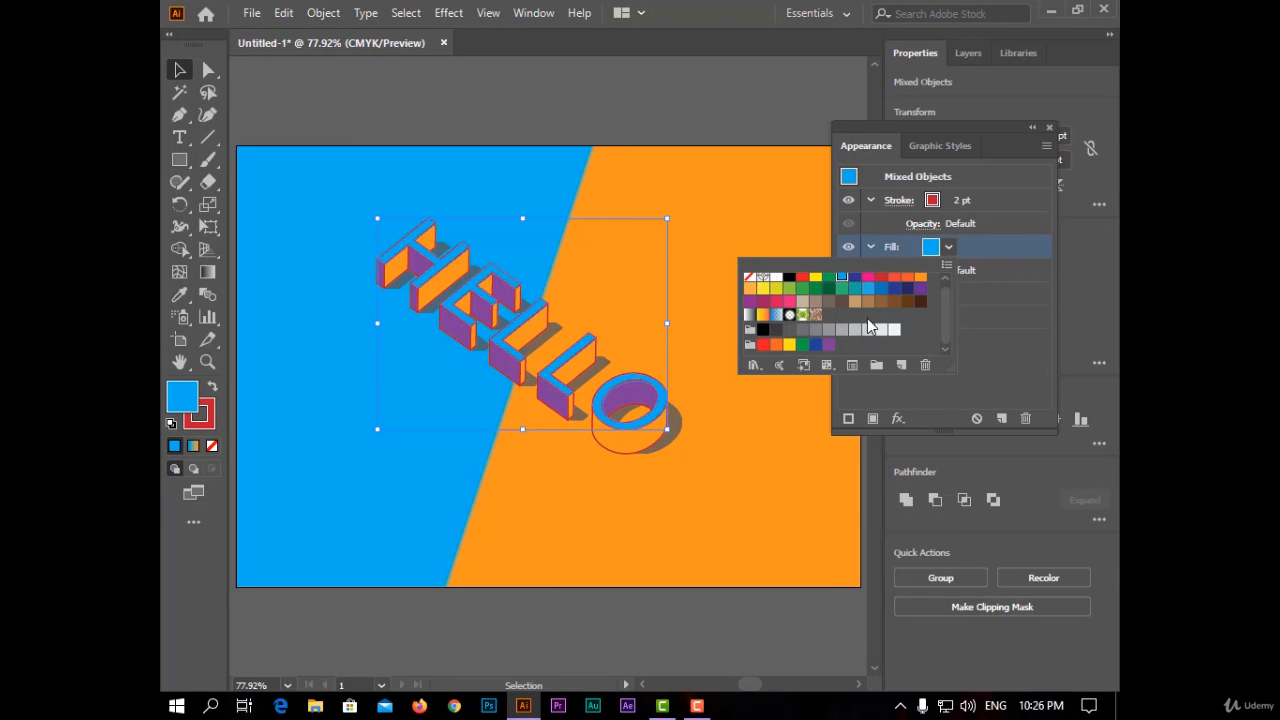
pyautogui.click(756, 365)
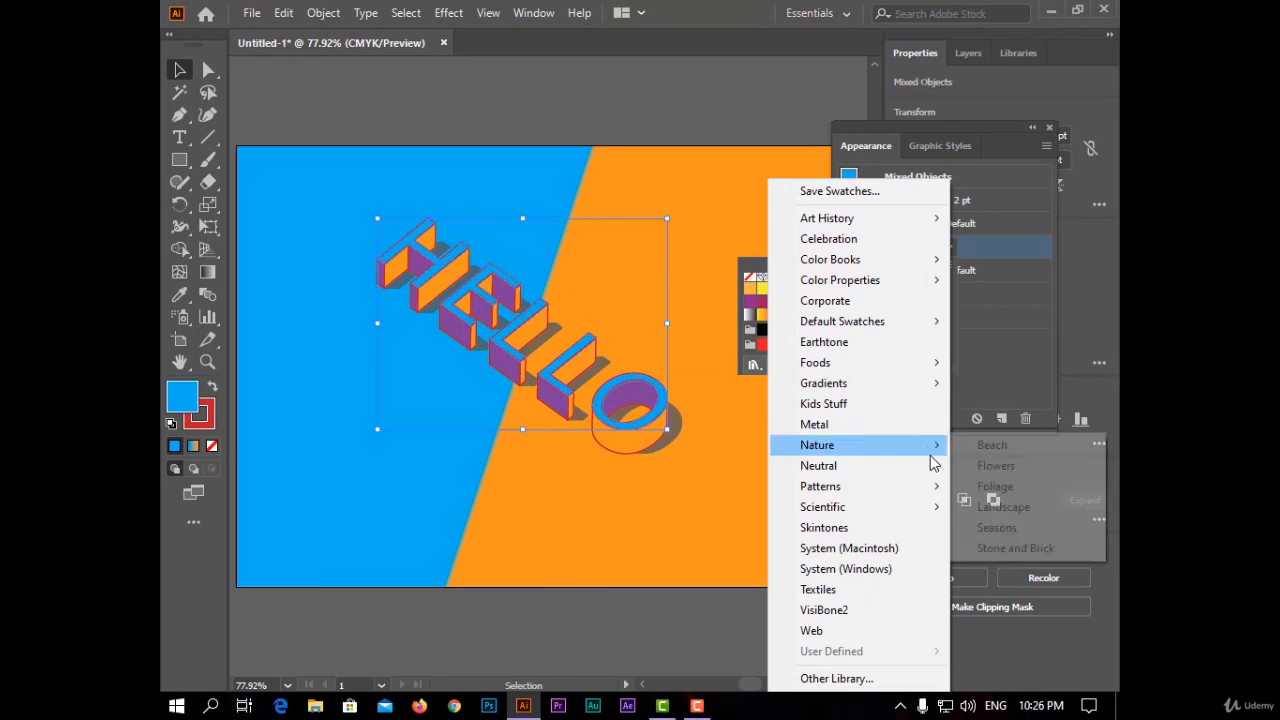
pyautogui.moveTo(923, 489)
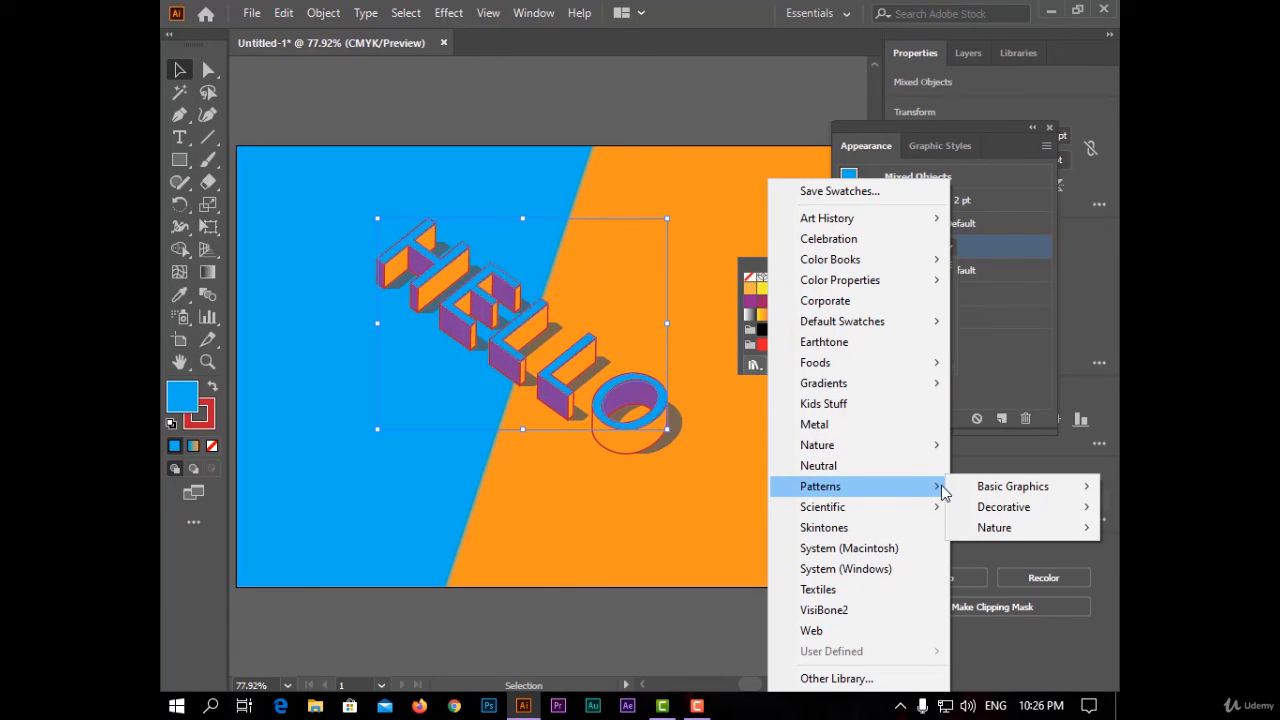
pyautogui.moveTo(985, 490)
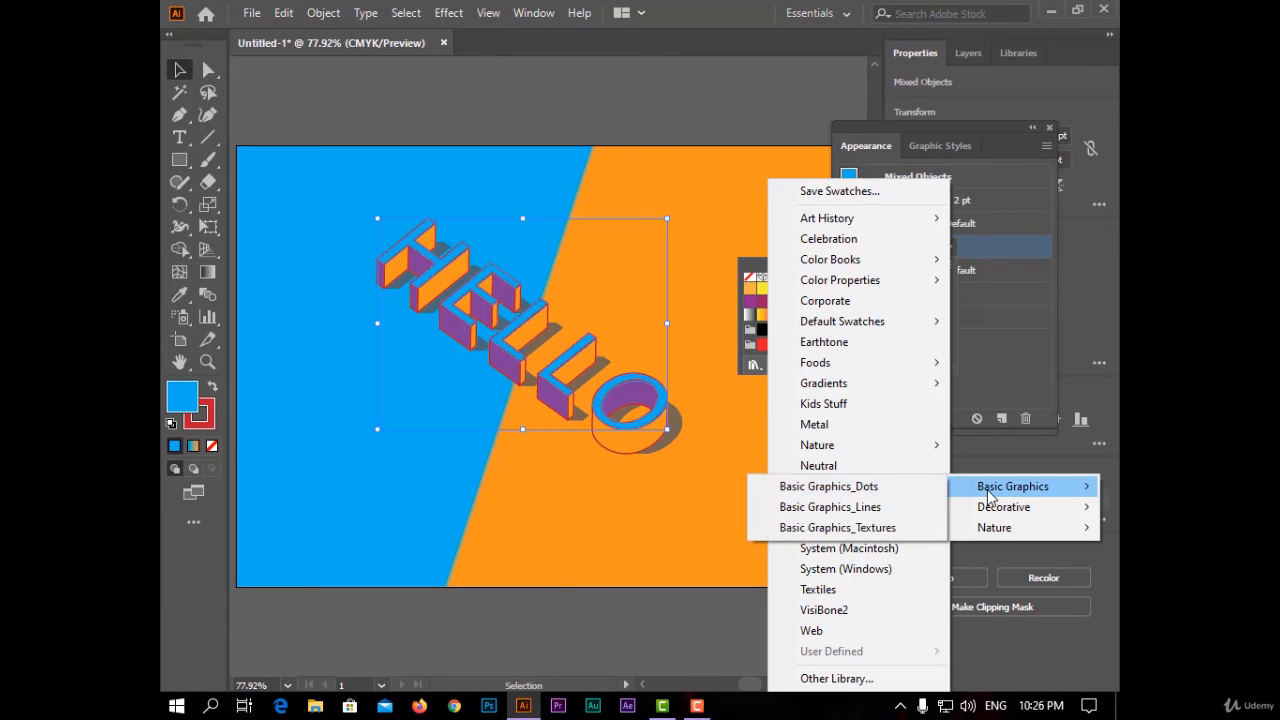
pyautogui.click(889, 490)
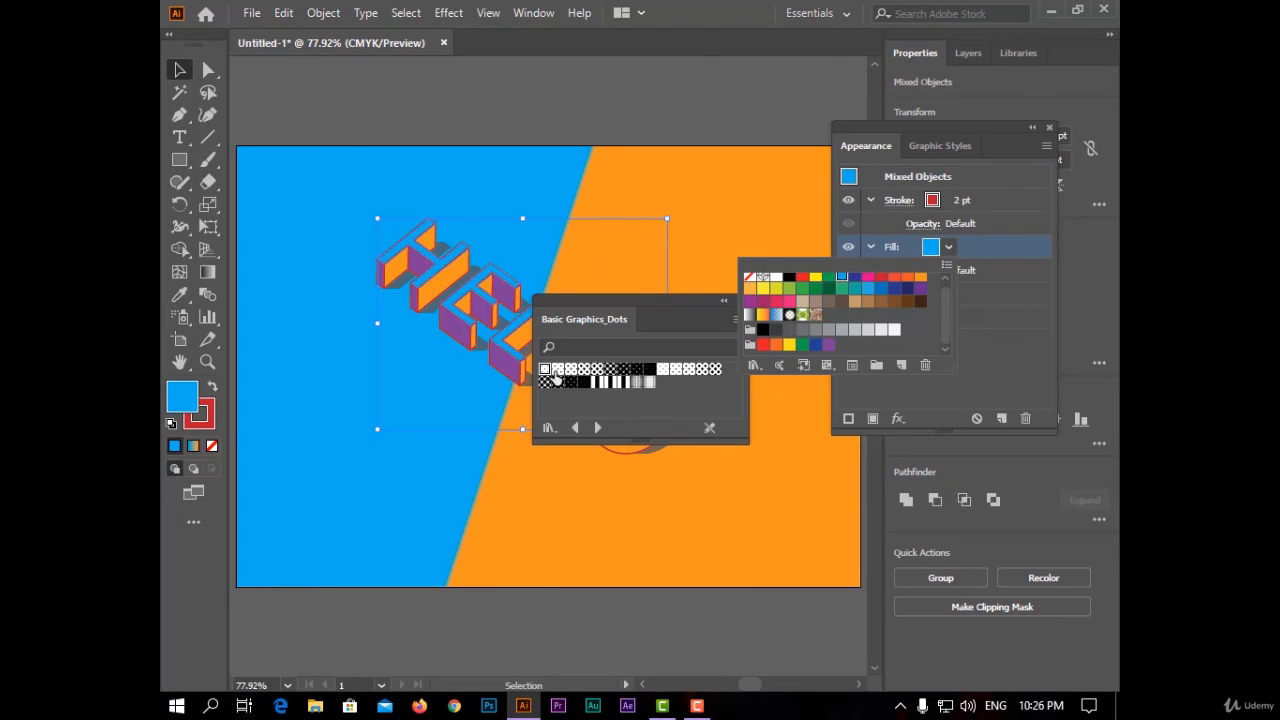
# - Apply the 10 dpi 20% dot pattern to the upper fill, close the pattern library and appearance settings, and deselect the lettering
pyautogui.moveTo(650, 310); pyautogui.dragTo(861, 345)
pyautogui.click(759, 403)
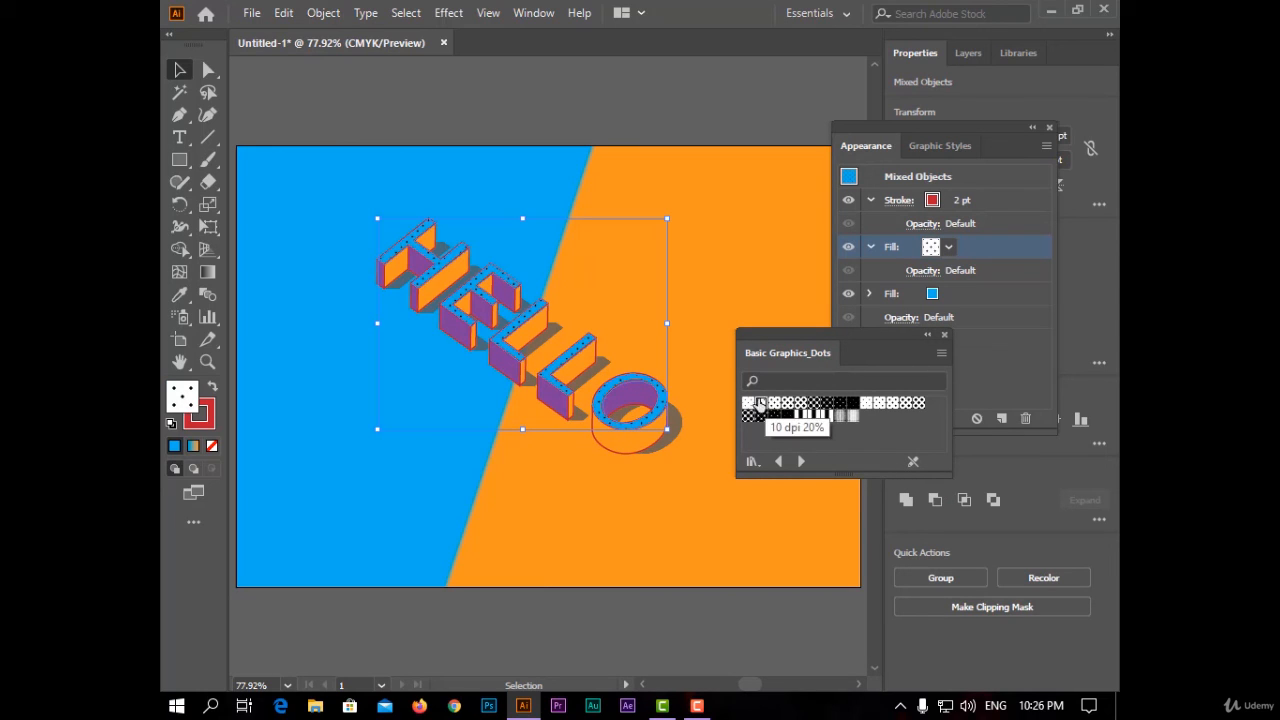
pyautogui.click(748, 404)
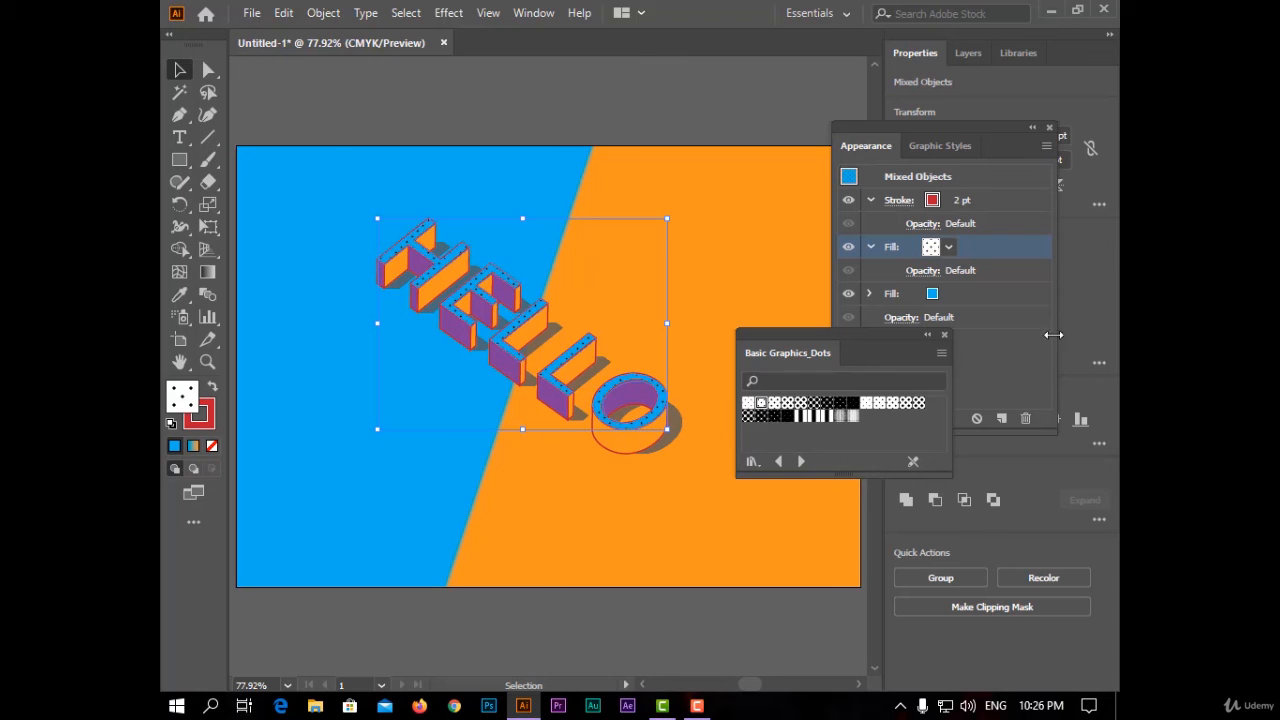
pyautogui.click(944, 335)
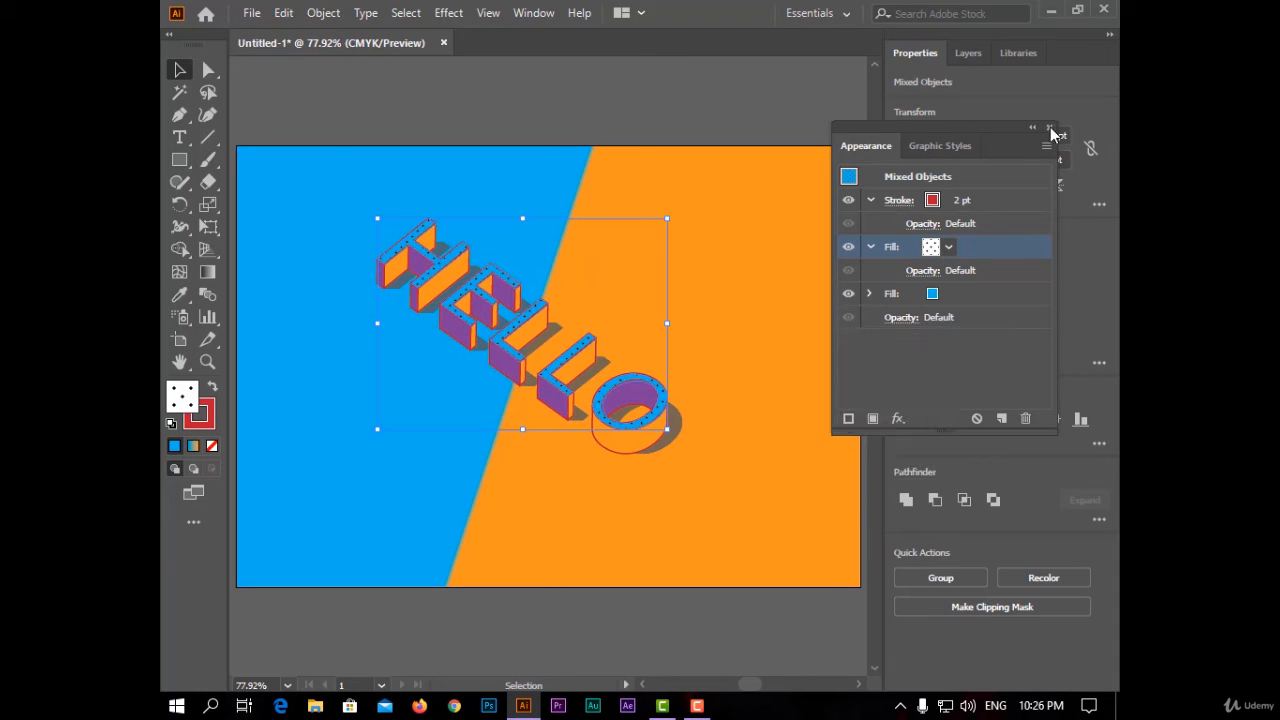
pyautogui.click(1049, 127)
pyautogui.click(630, 137)
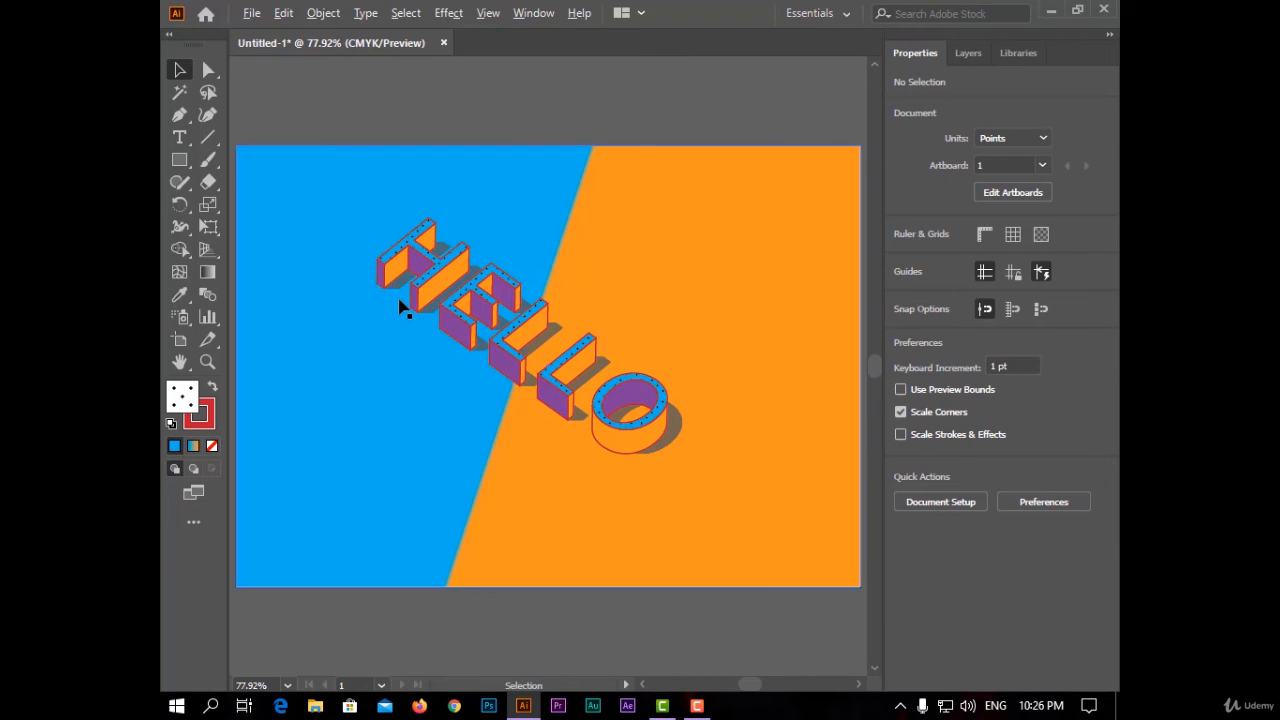
pyautogui.scroll(1, 400, 309)
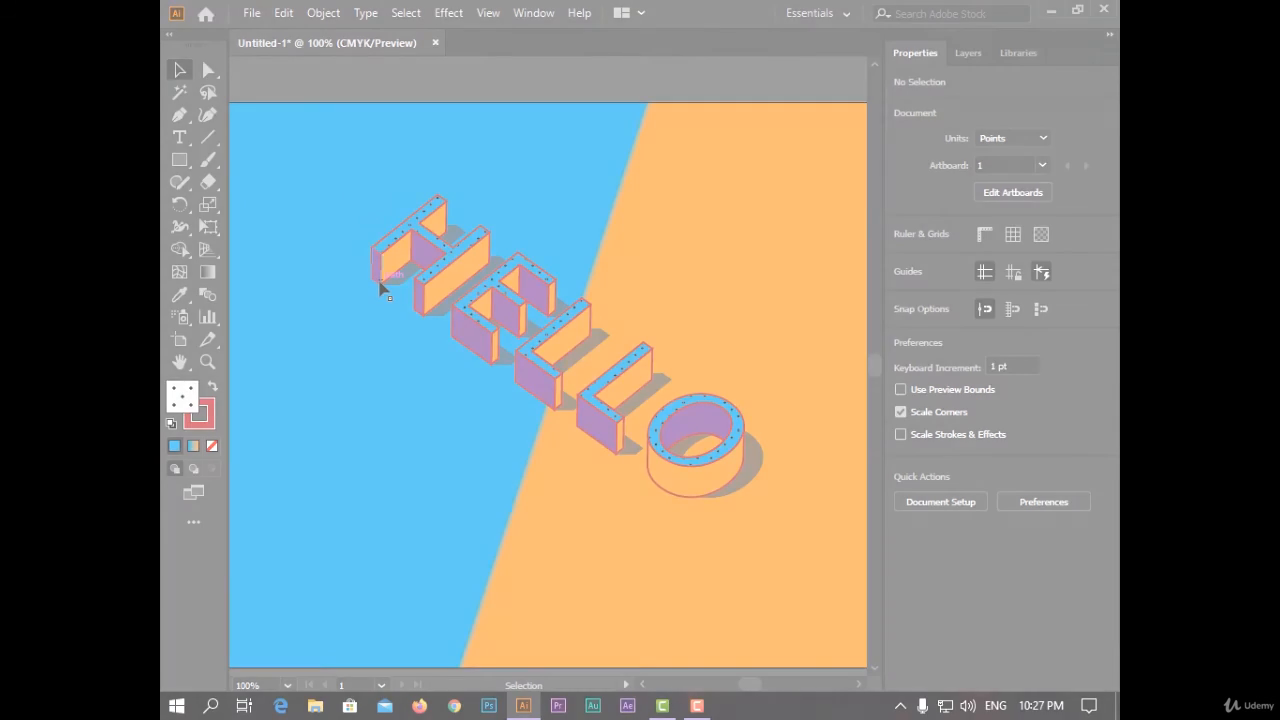